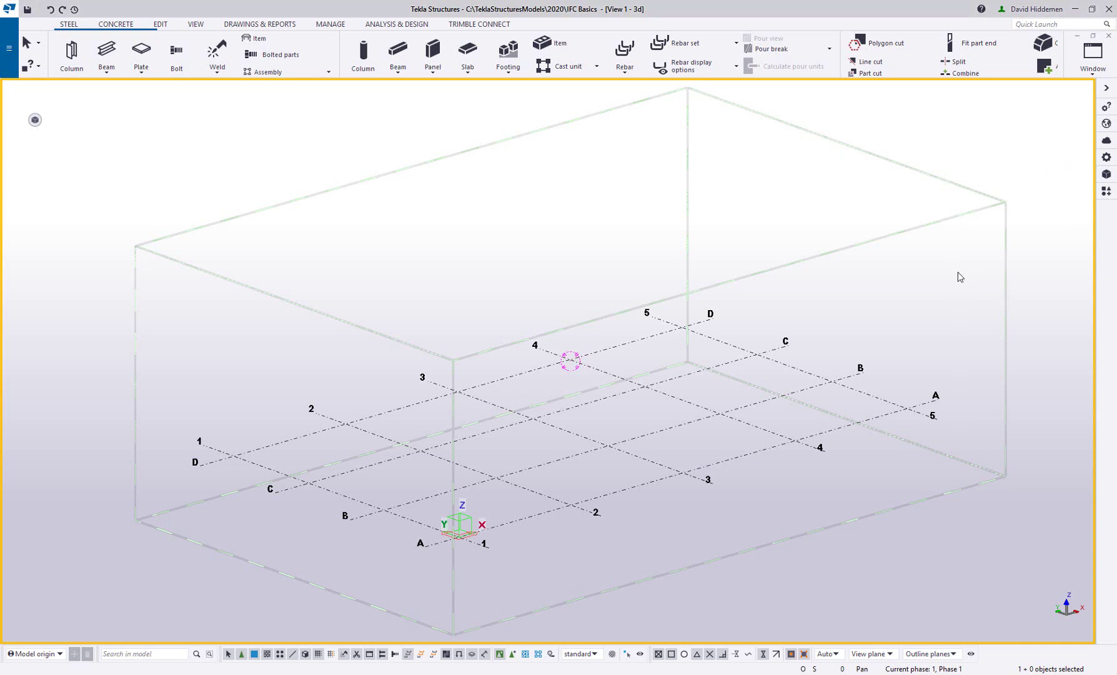
scroll(847, 293, down, 2)
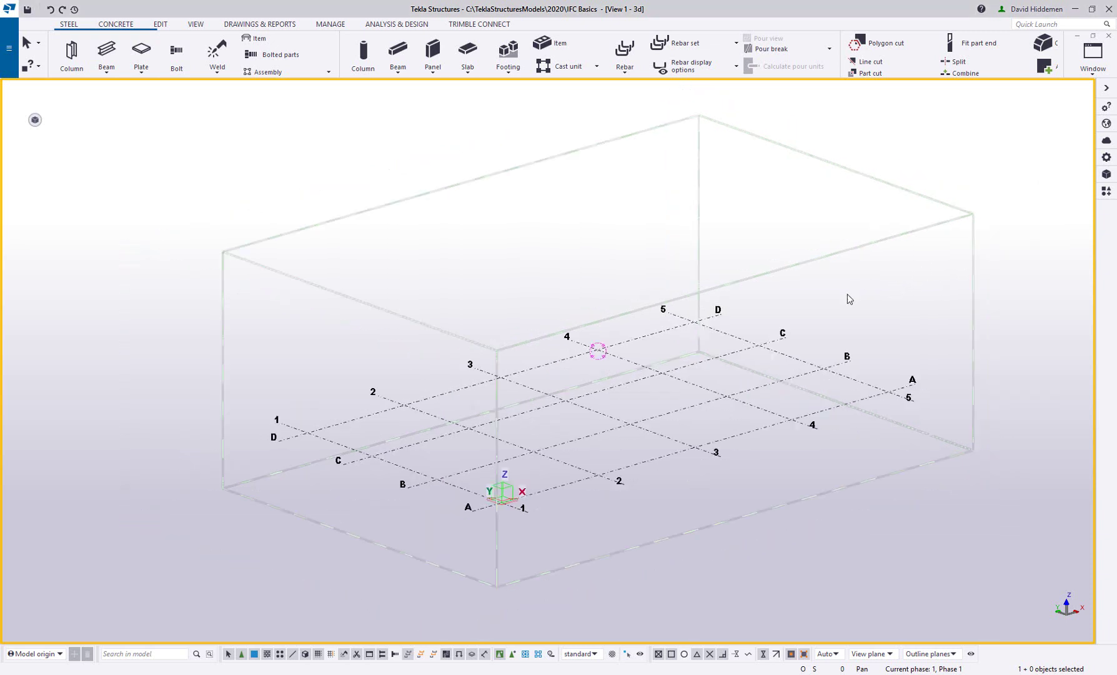
middle_drag(847, 288, 797, 295)
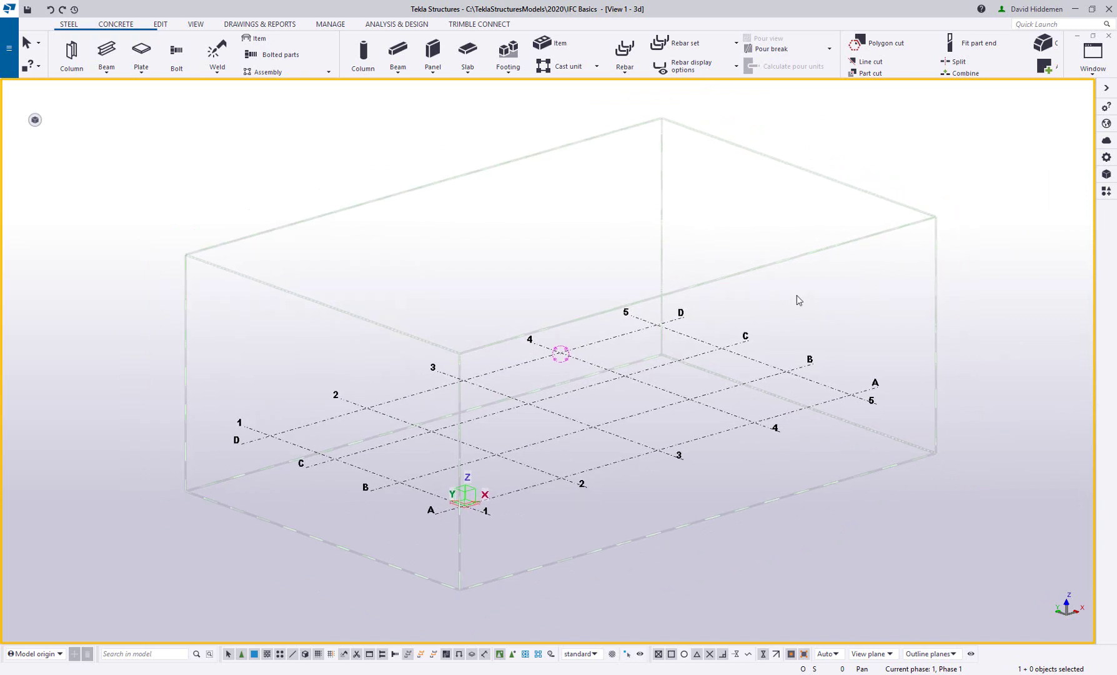
middle_drag(797, 295, 783, 296)
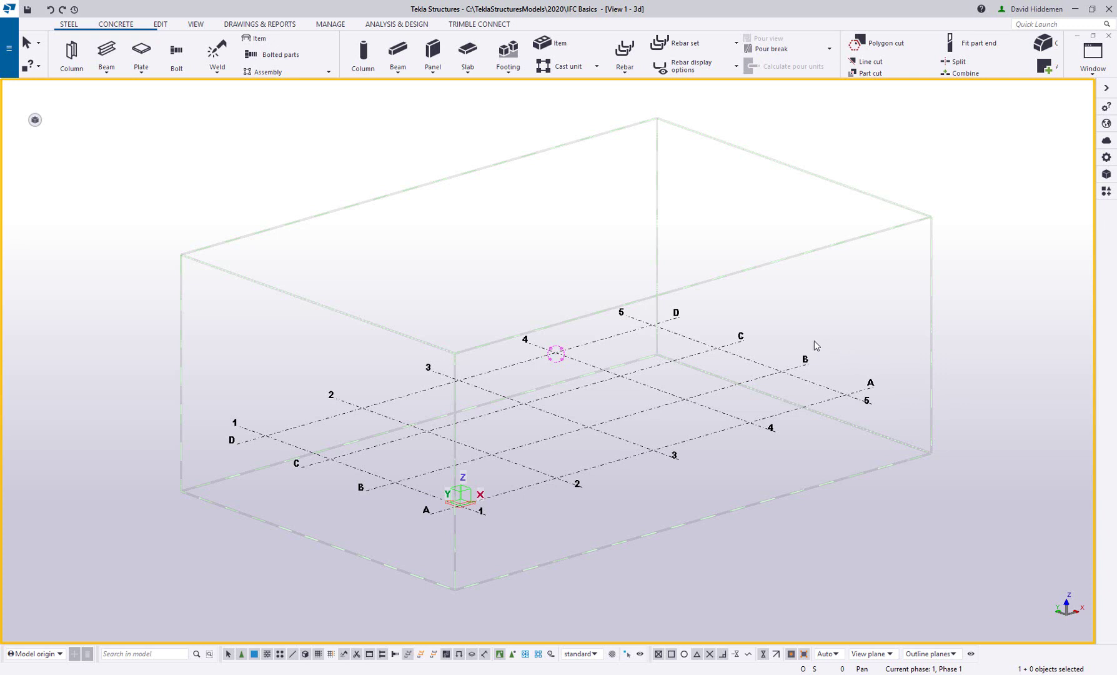
middle_drag(814, 341, 799, 333)
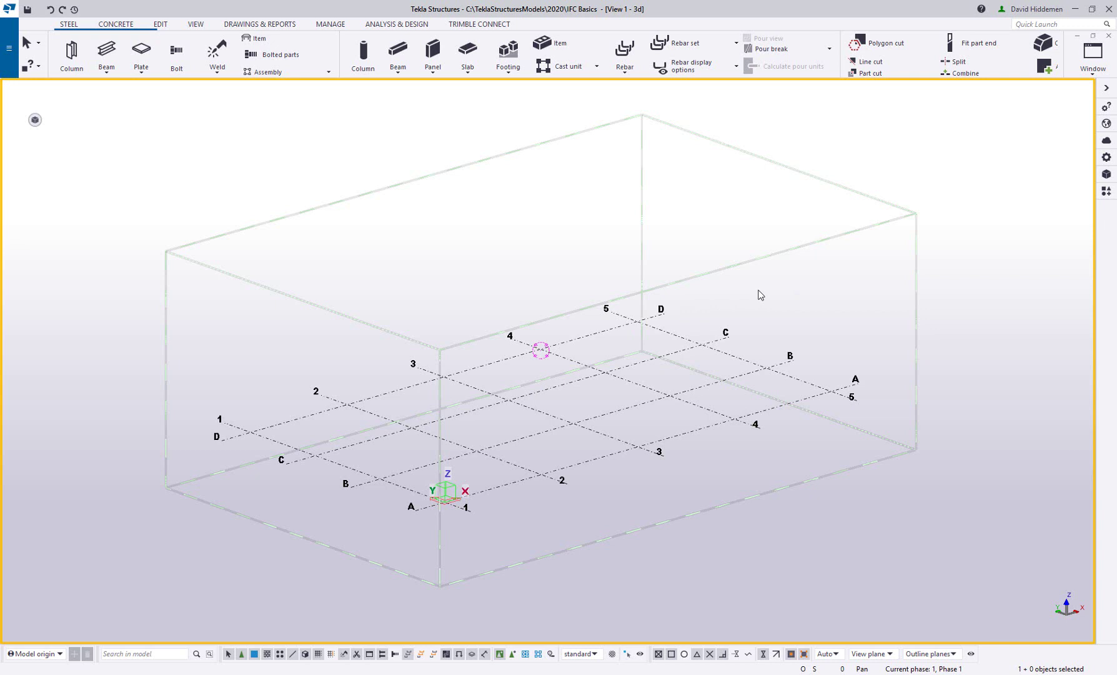
Open the model folder in File Explorer and open Sample IFC.ifc for reading in Notepad++
click(9, 62)
click(176, 193)
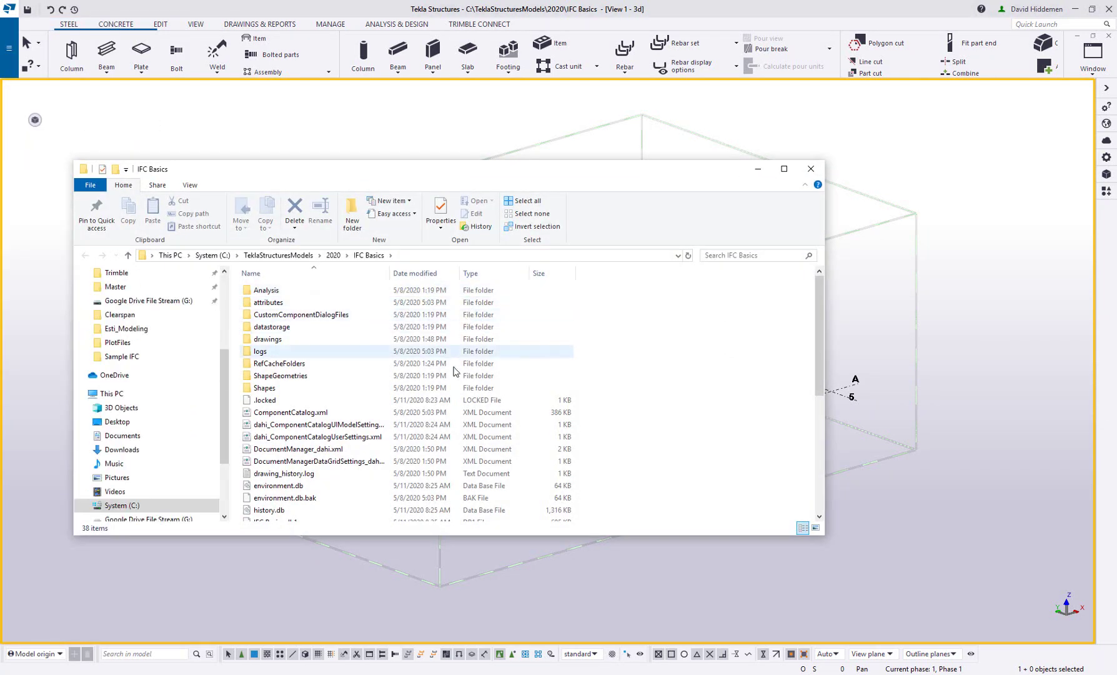
scroll(428, 408, down, 5)
scroll(300, 478, down, 1)
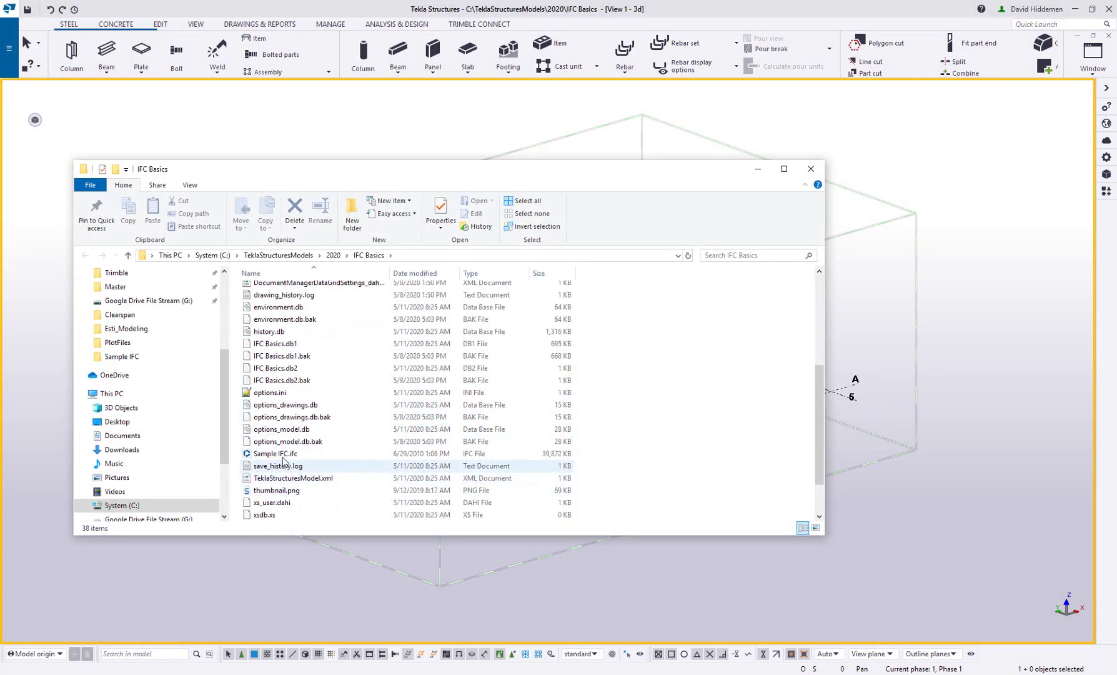
click(279, 454)
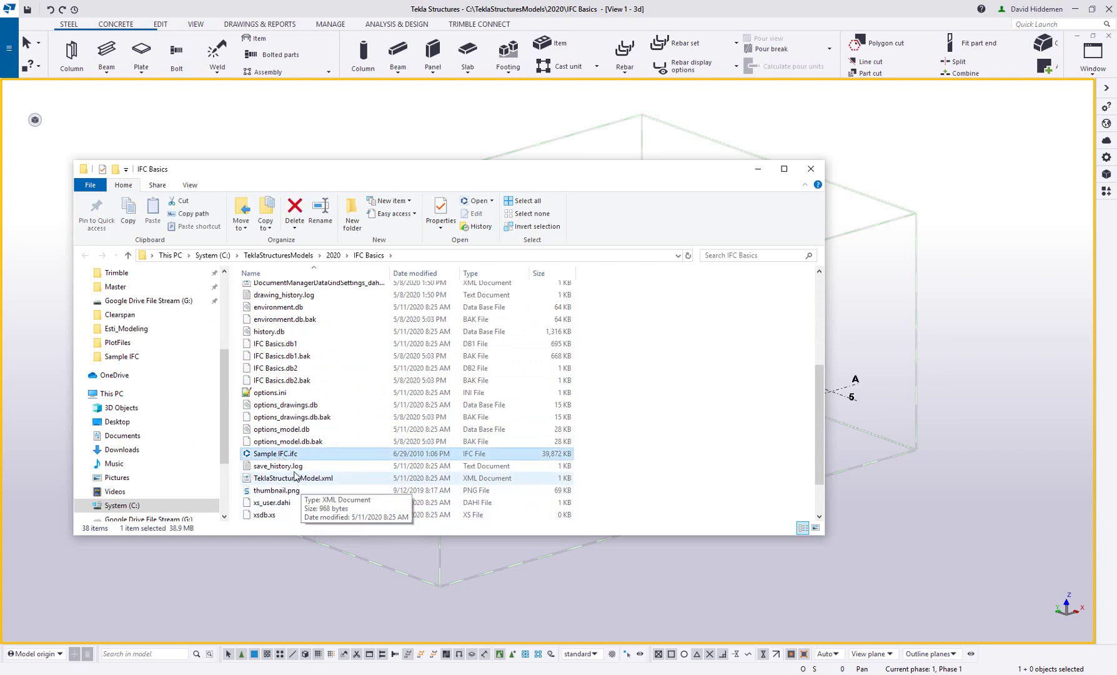
right_click(281, 454)
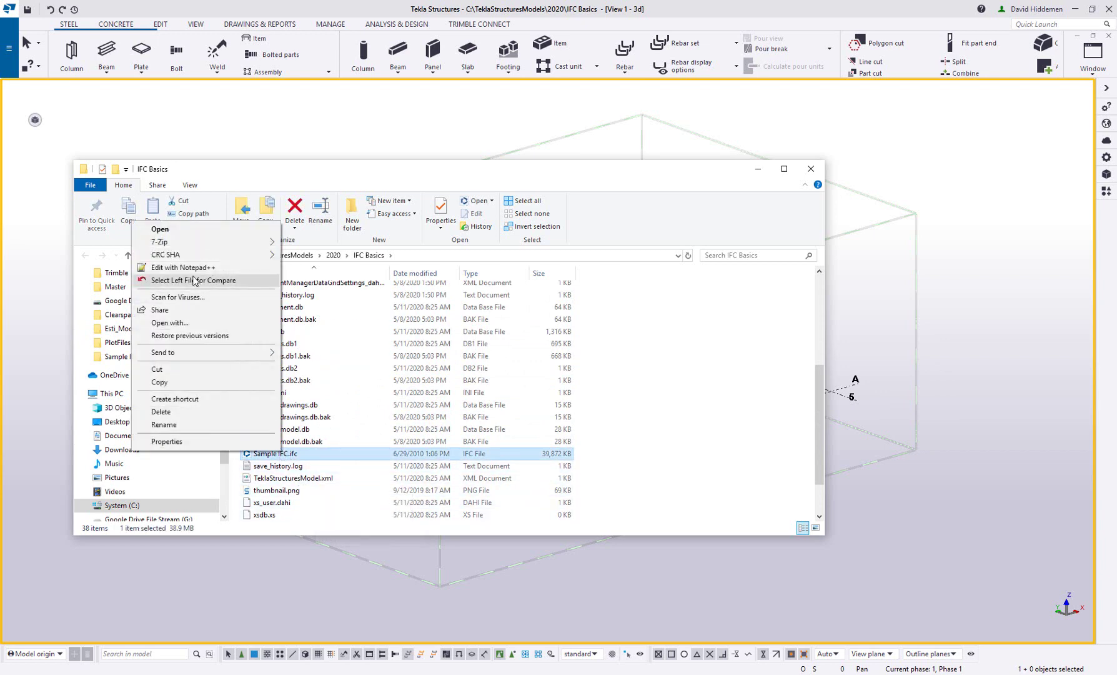
click(199, 270)
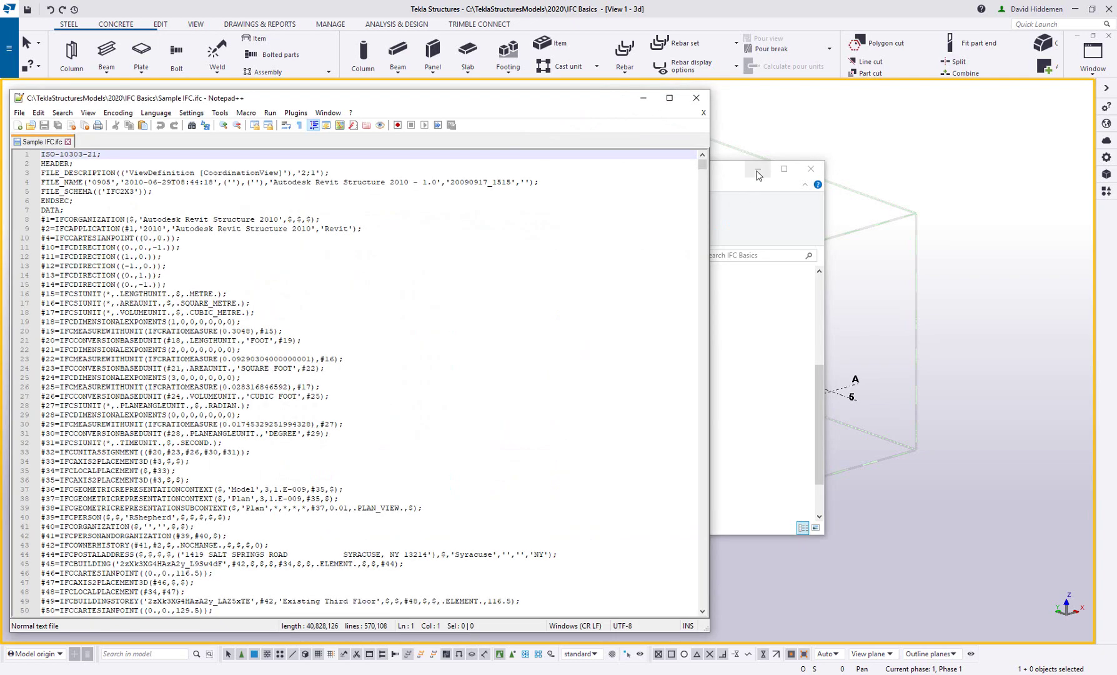
Examine the FILE_SCHEMA and FILE_DESCRIPTION entries in the IFC file's header, and close Notepad++
click(758, 169)
drag(394, 102, 435, 90)
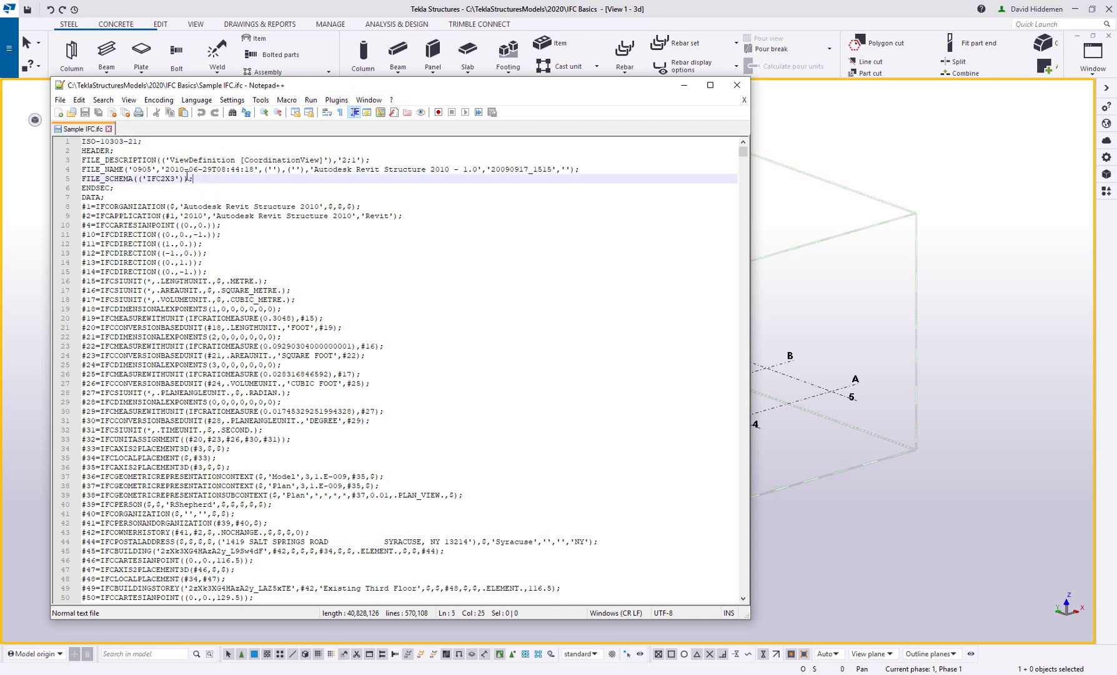
drag(202, 179, 133, 180)
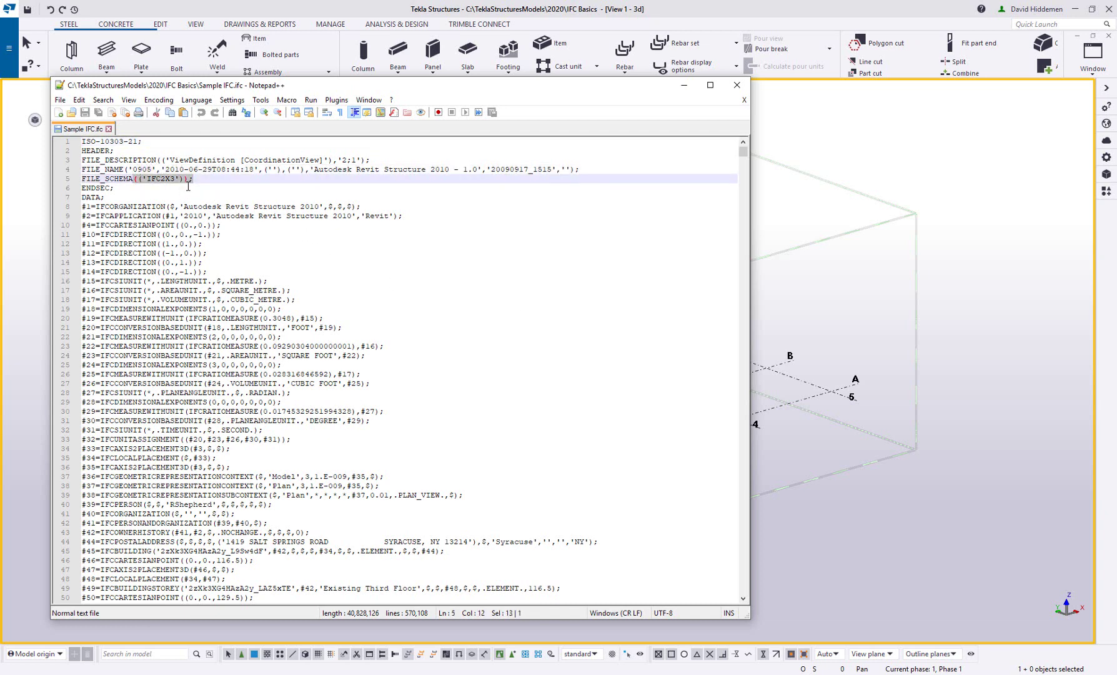
drag(333, 160, 162, 160)
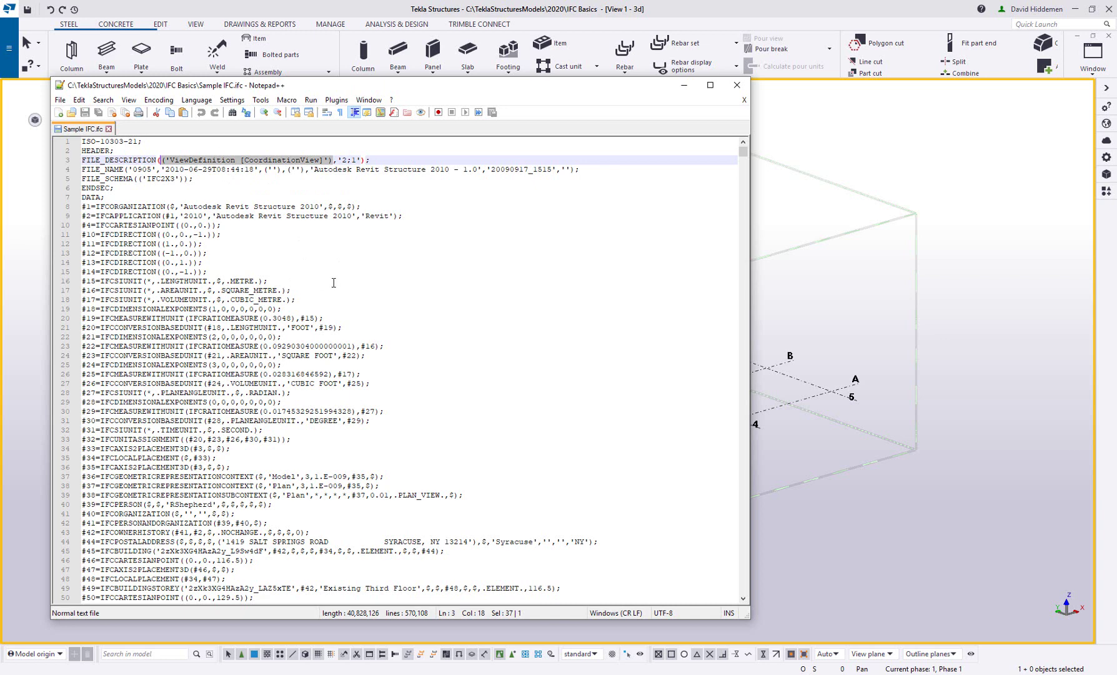
click(737, 85)
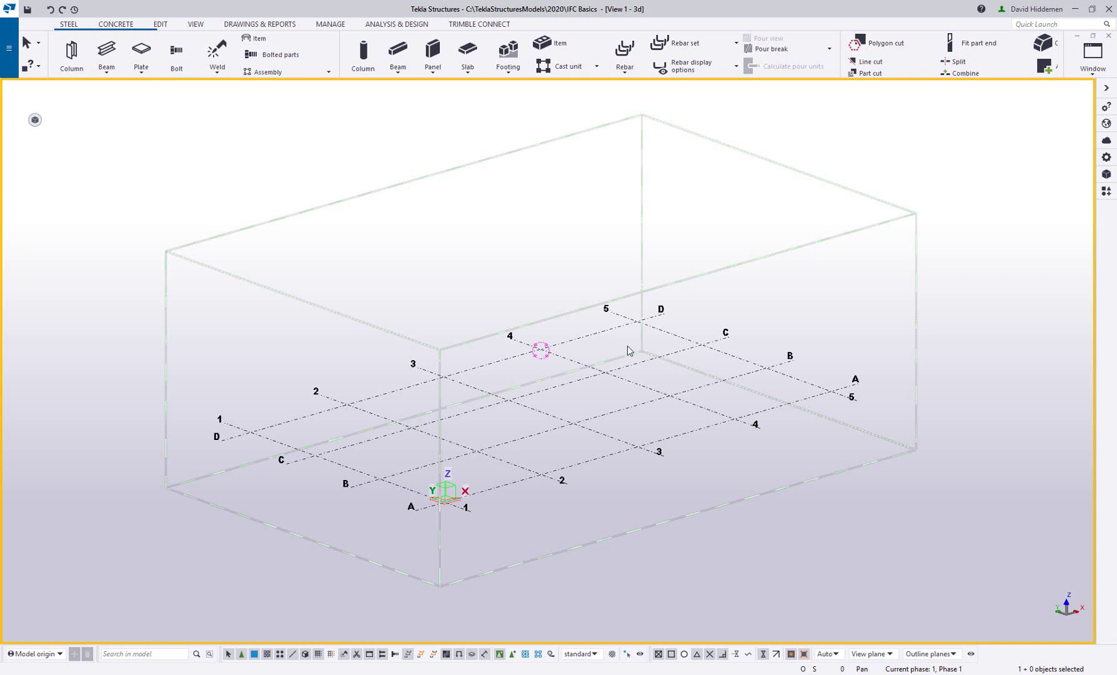
Open the project's base point settings and give Coord Point the description "IFC project location point"
scroll(627, 346, down, 2)
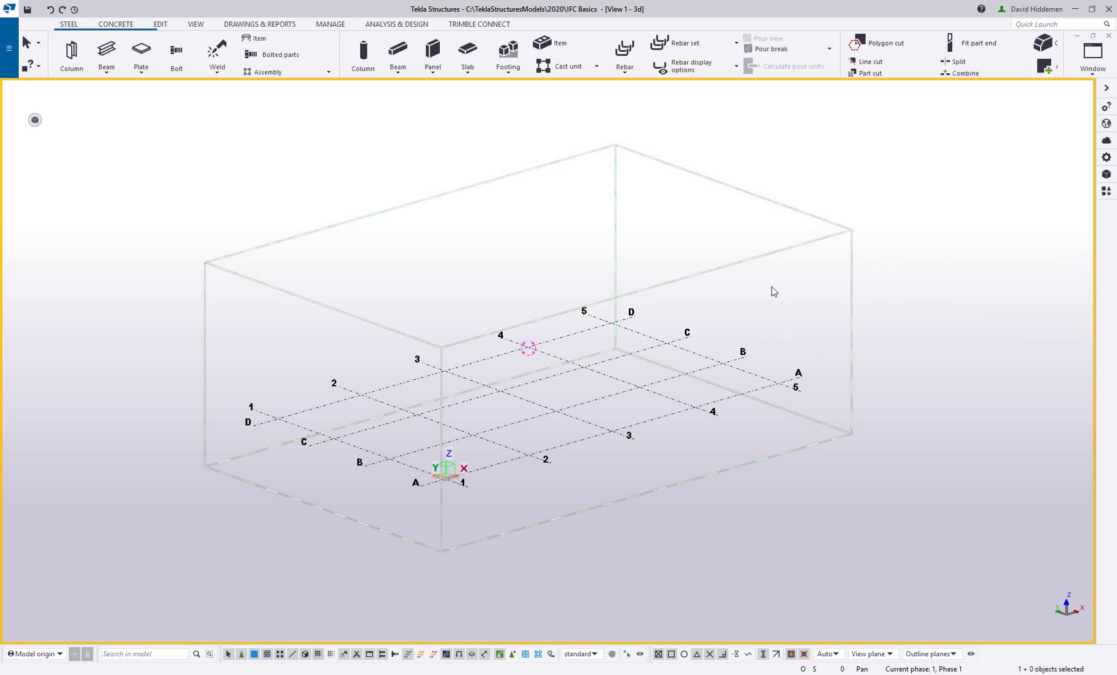
click(9, 48)
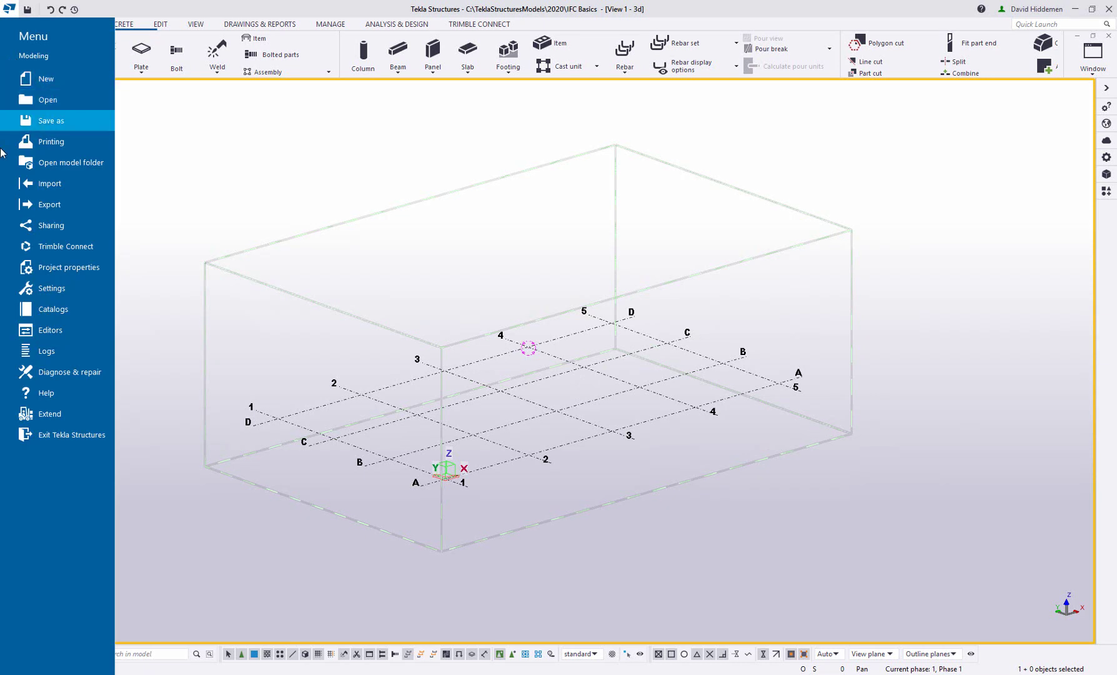
click(54, 269)
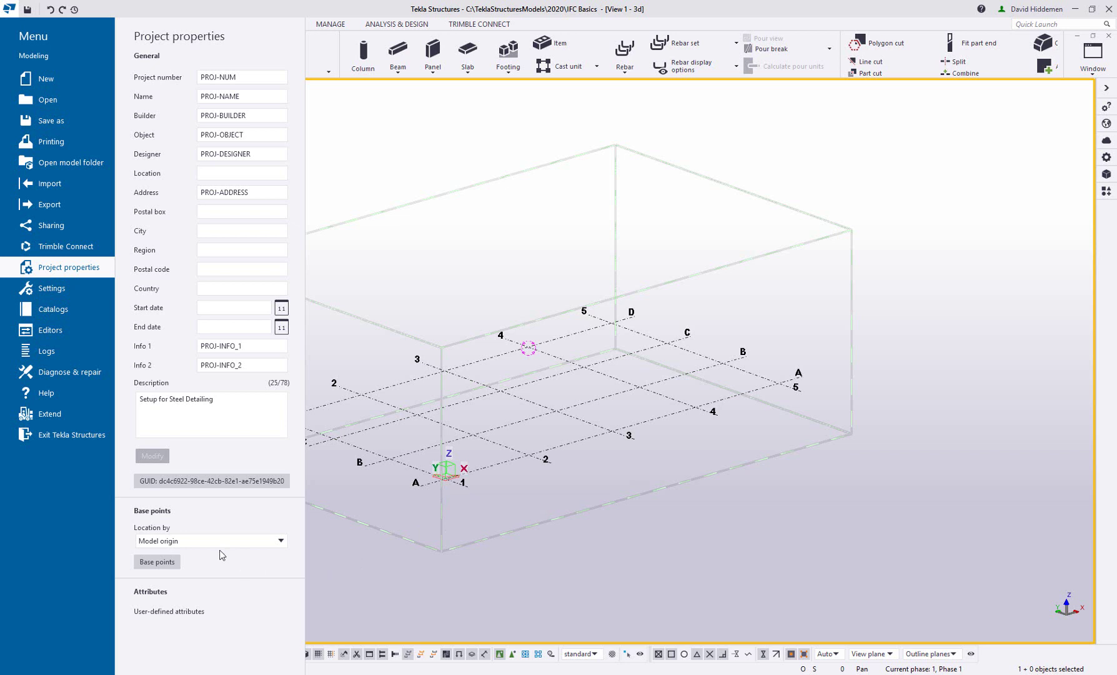
click(160, 564)
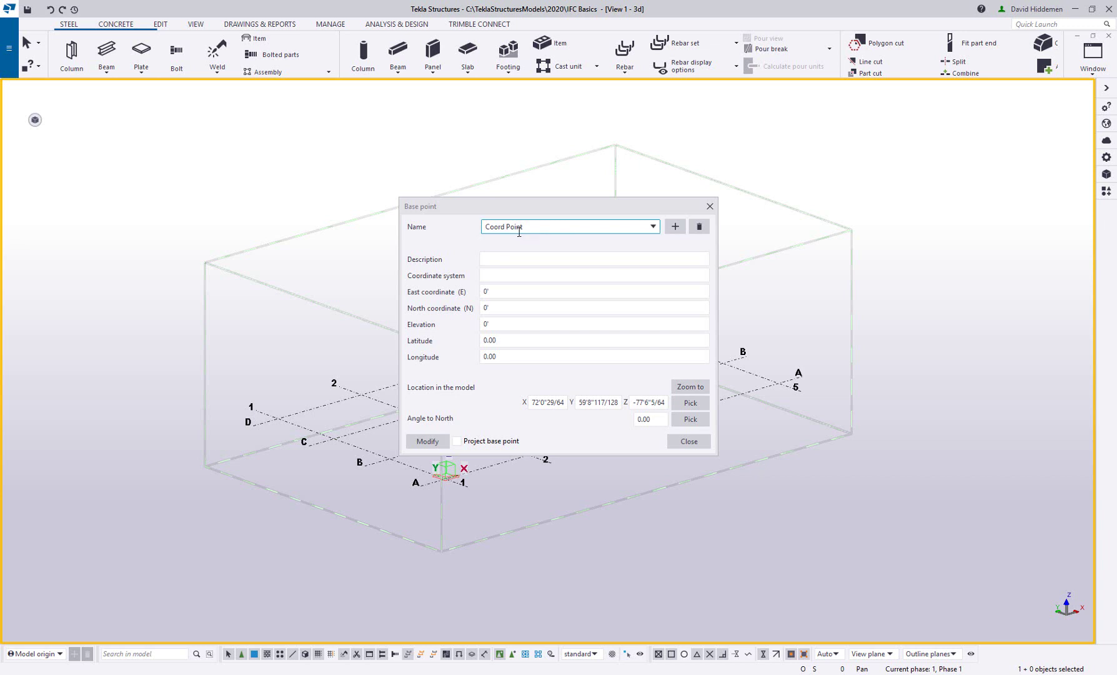
drag(488, 227, 539, 232)
click(511, 259)
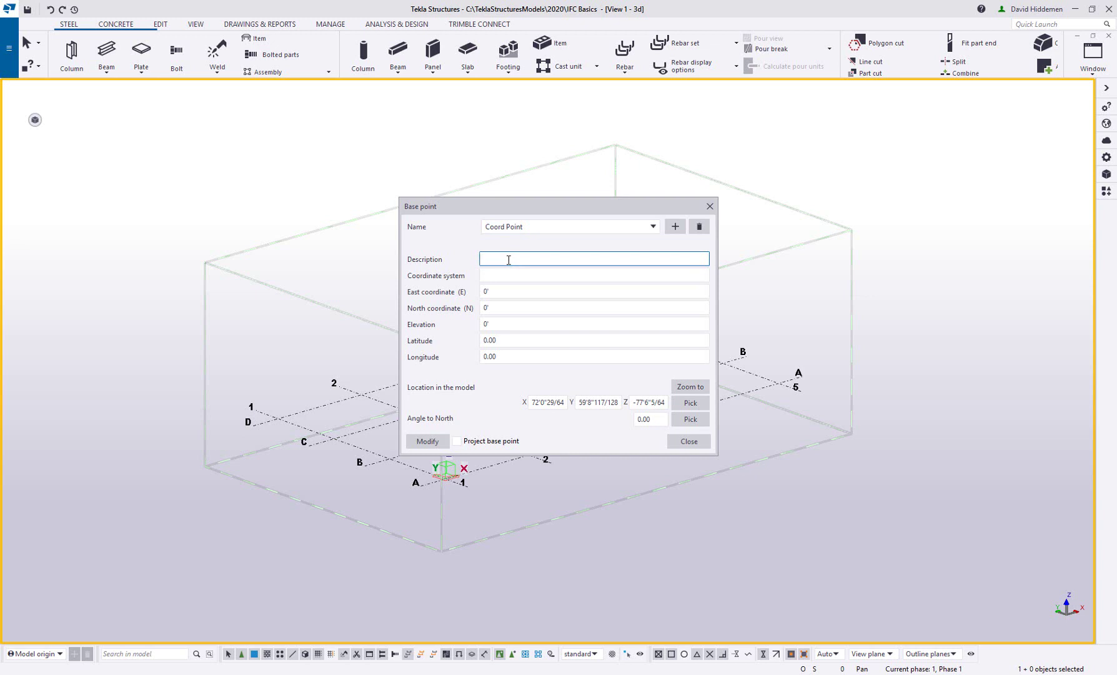
text(IFC project location point)
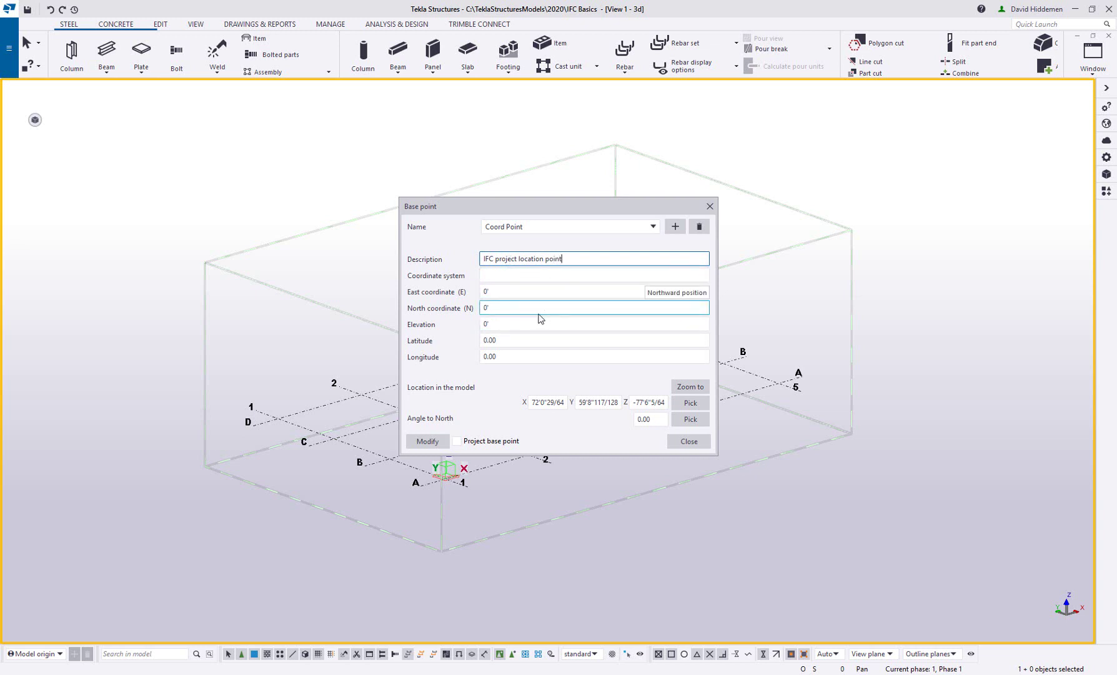
Review the Coord Point base point's X, Y and Z location in the model and its angle to North
click(535, 403)
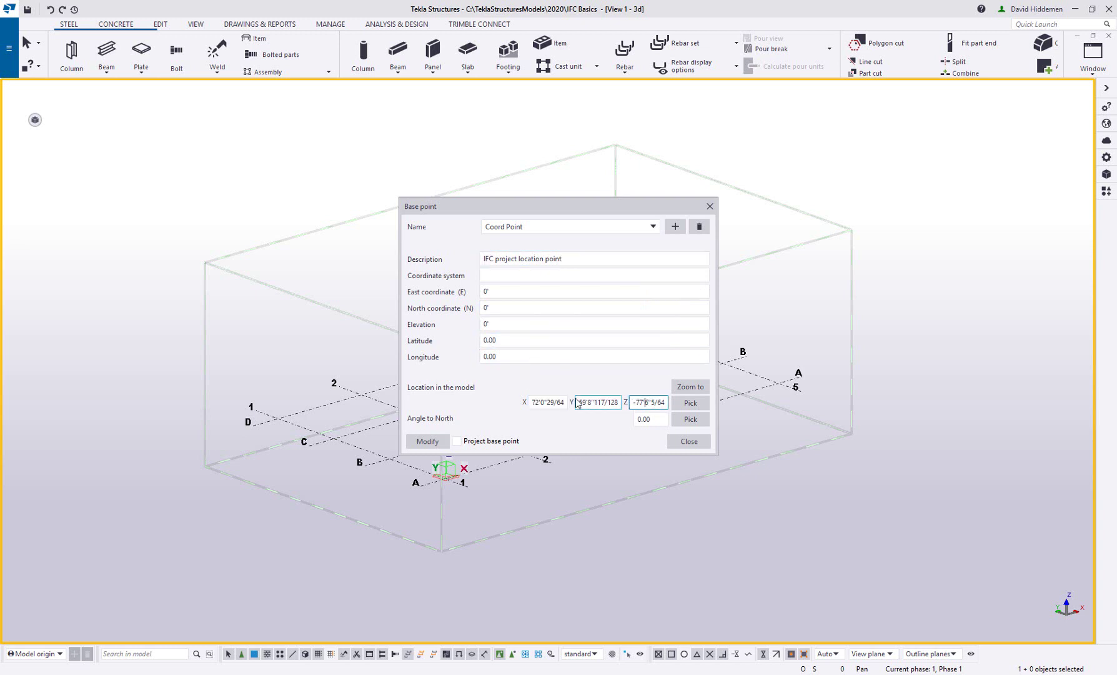
click(598, 402)
click(649, 420)
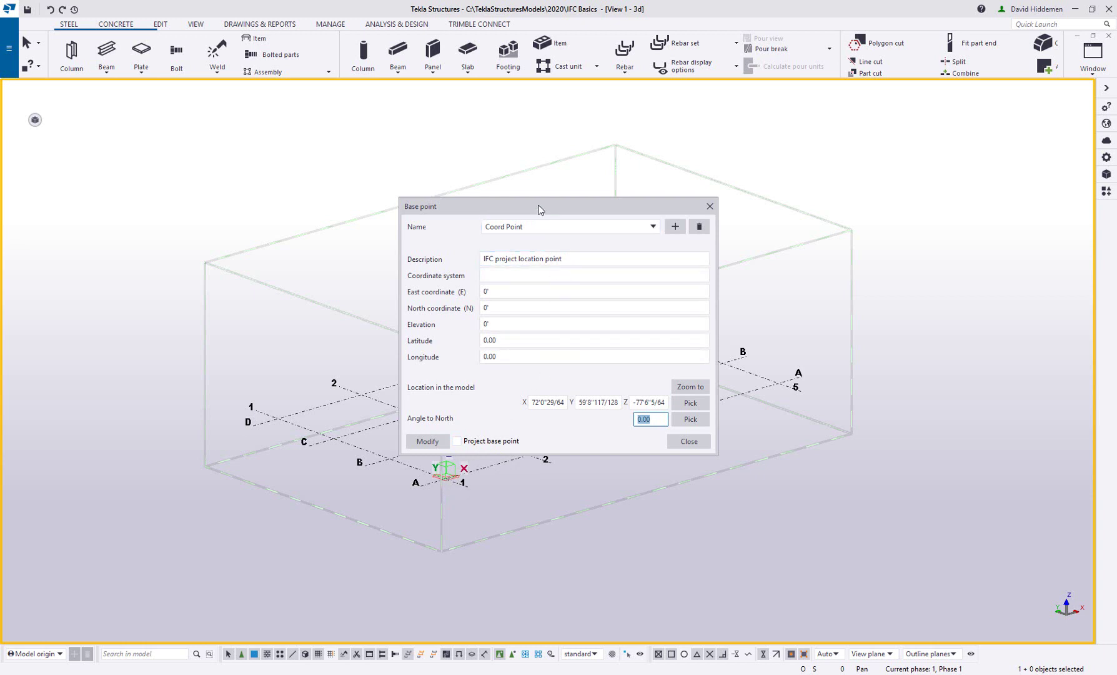
drag(538, 207, 531, 155)
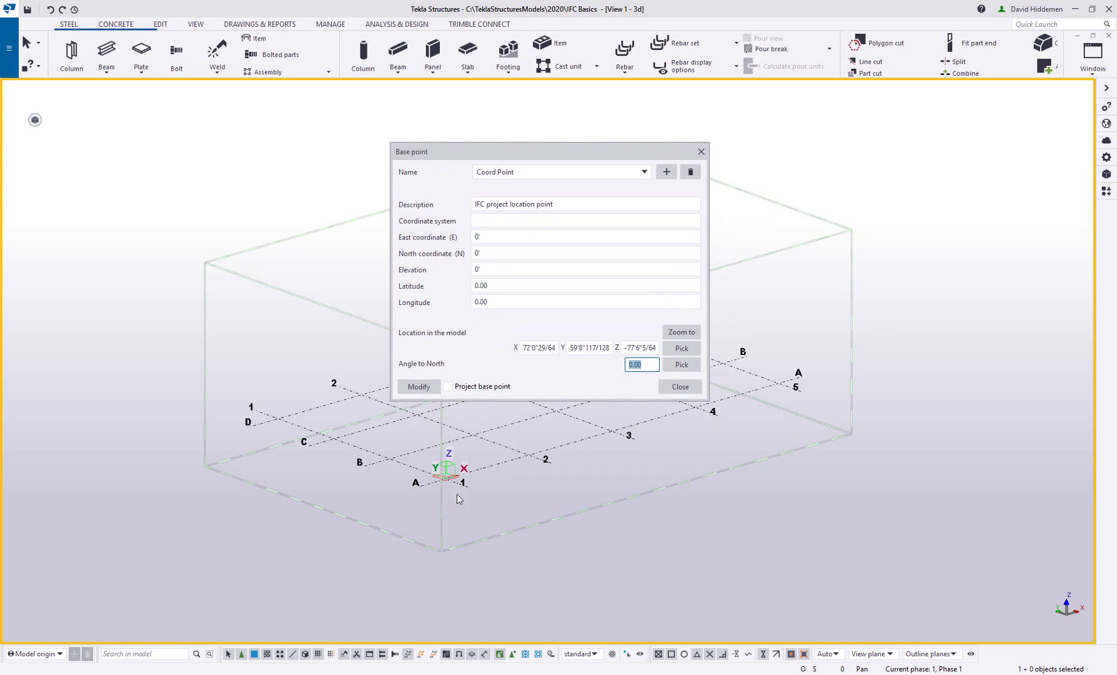
click(539, 347)
click(590, 348)
click(644, 348)
click(525, 347)
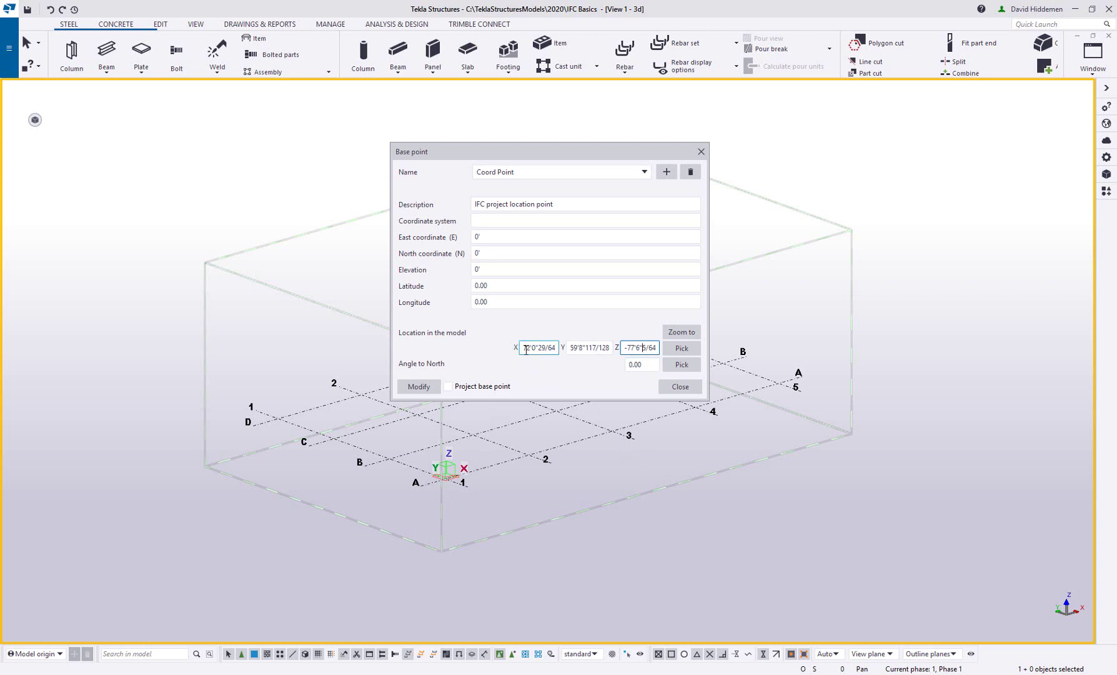
drag(524, 348, 660, 350)
Apply the Coord Point base point's modified properties and close its settings
click(627, 347)
click(420, 386)
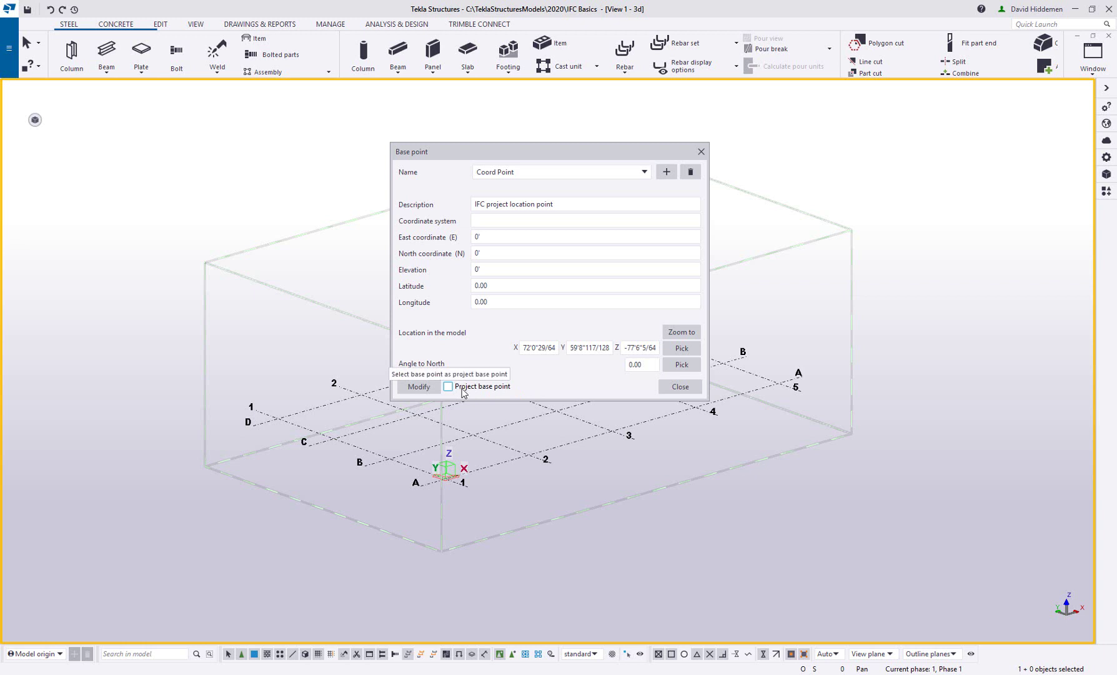
click(677, 392)
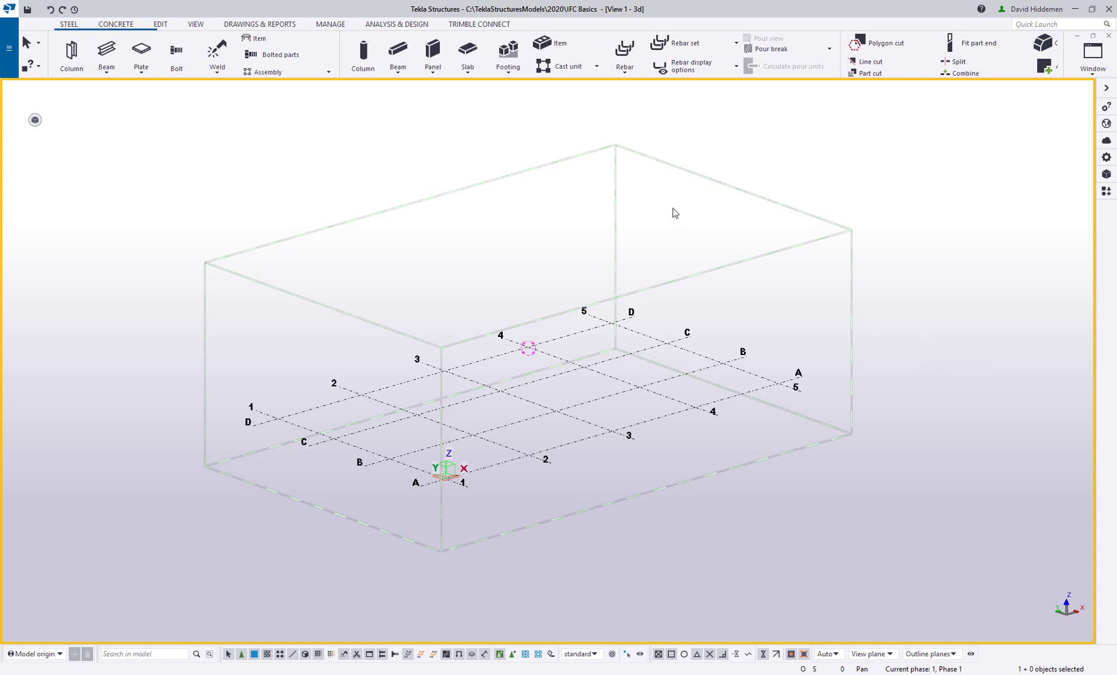
Start adding a reference model and choose Sample IFC.ifc from the IFC Basics model folder as its file
click(1104, 176)
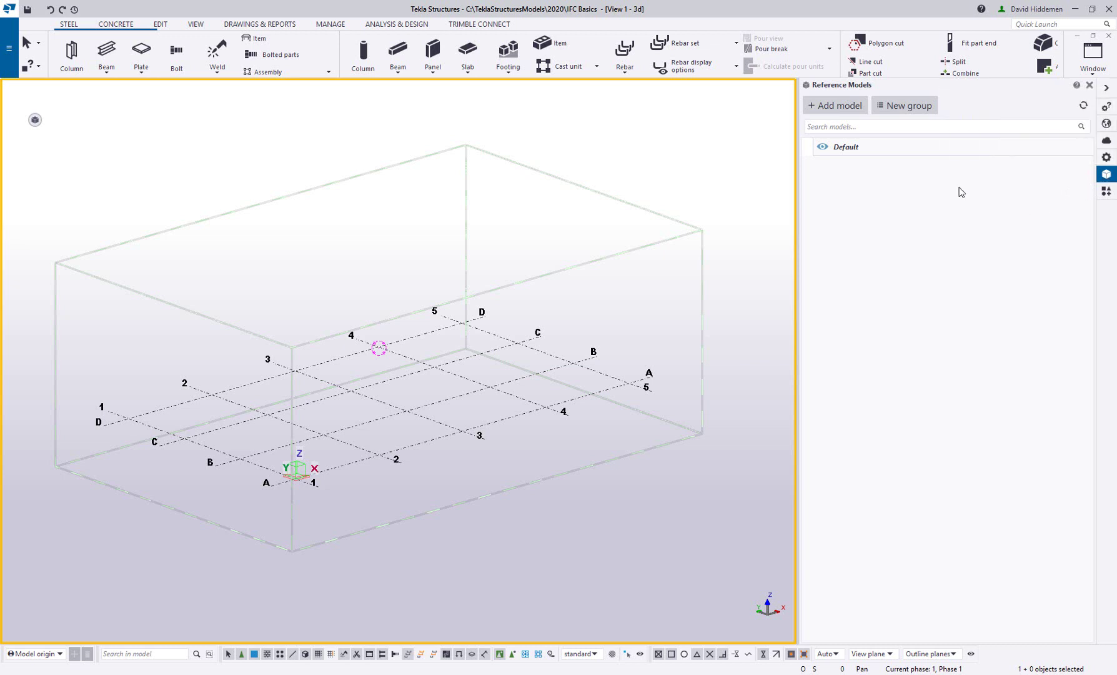
click(831, 105)
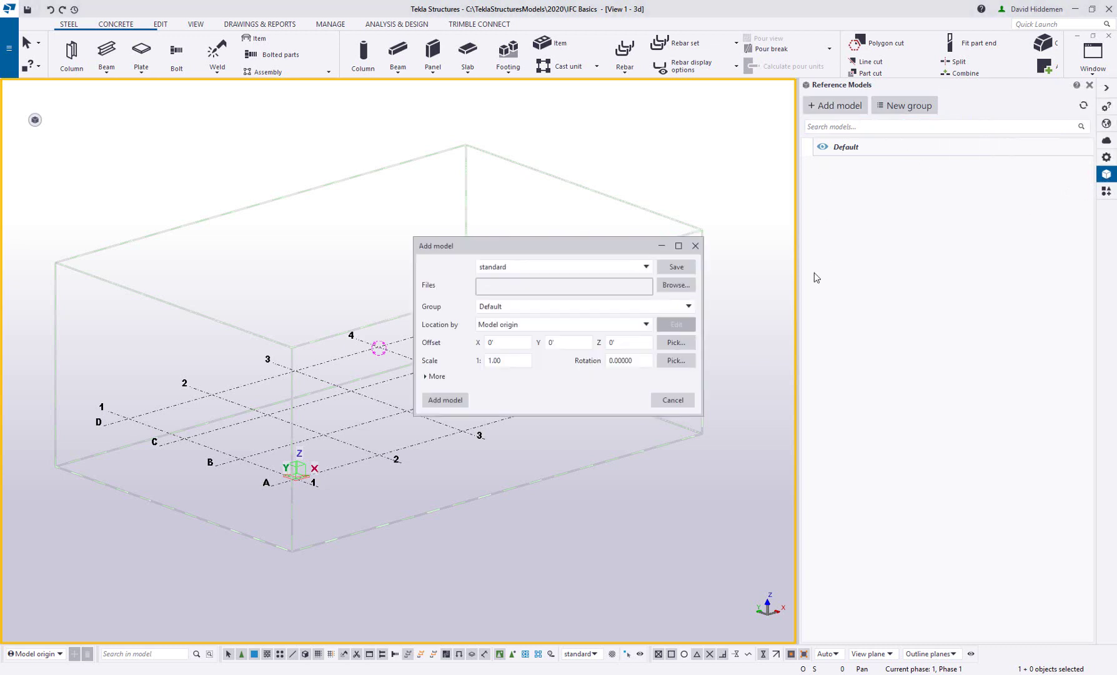
click(676, 285)
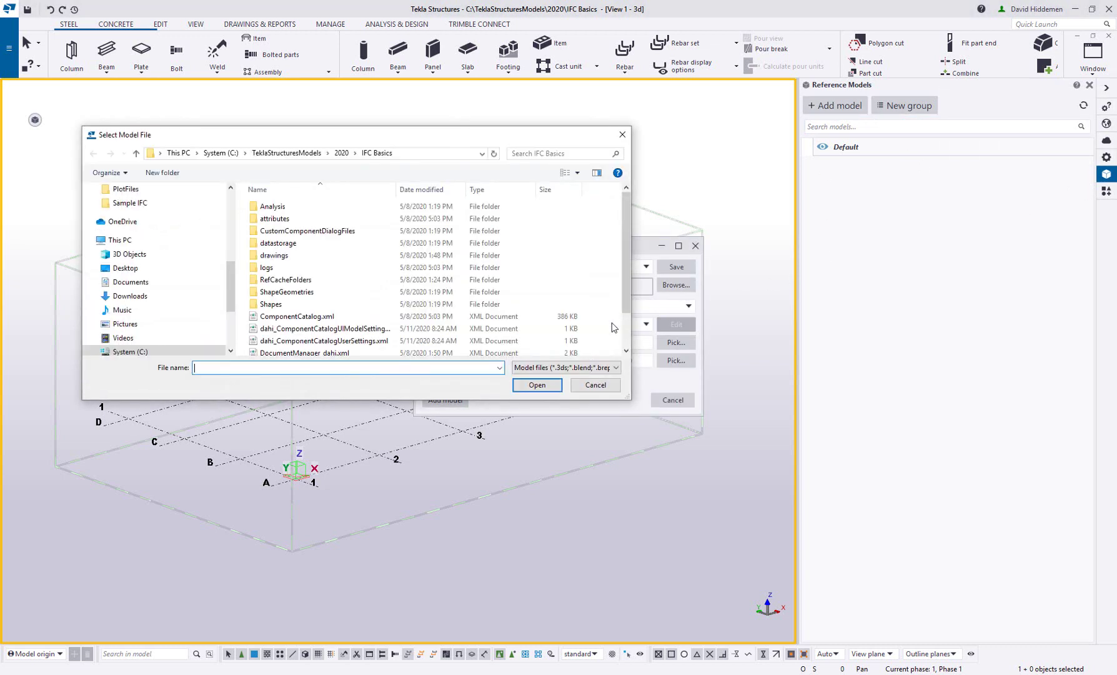
scroll(400, 302, down, 1)
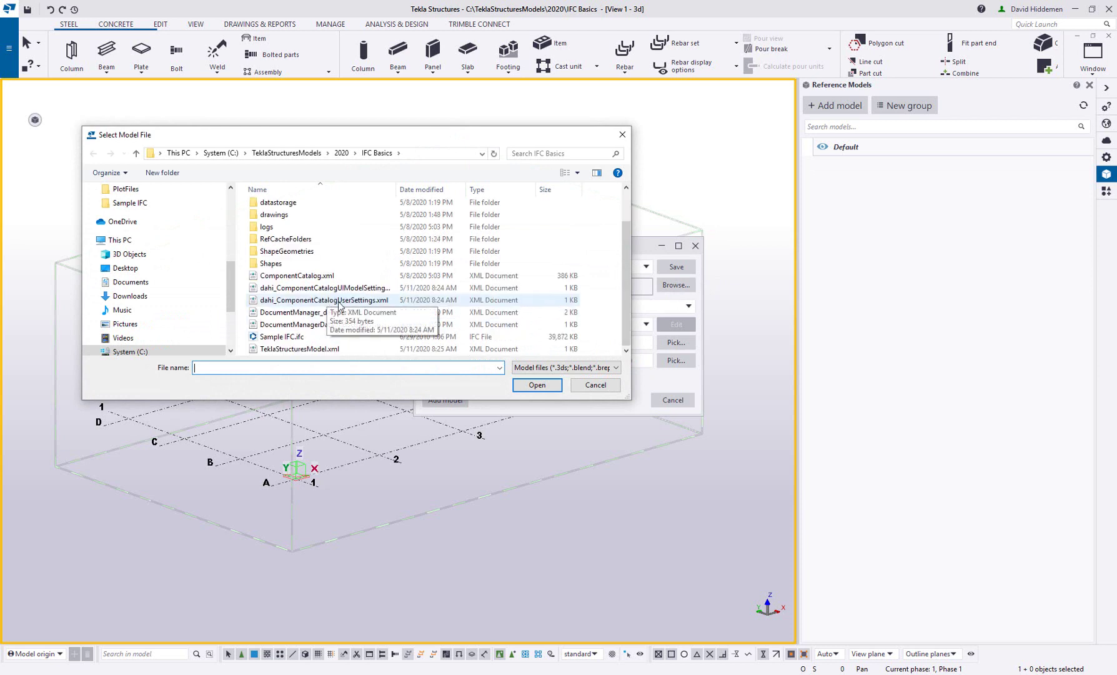
click(281, 336)
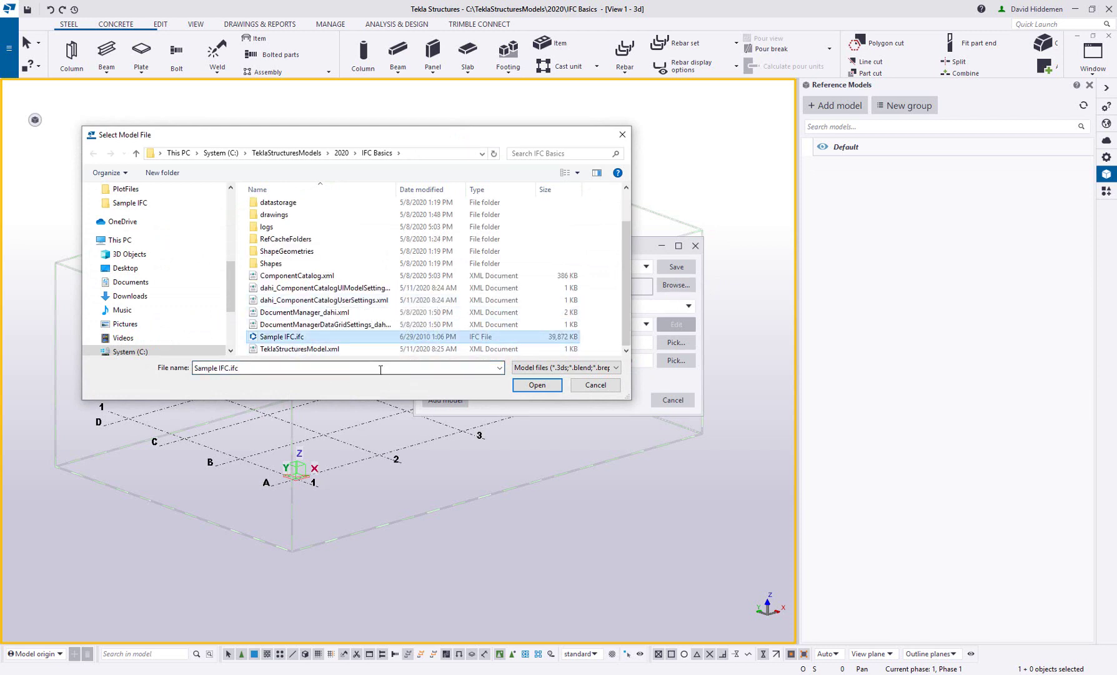
click(536, 385)
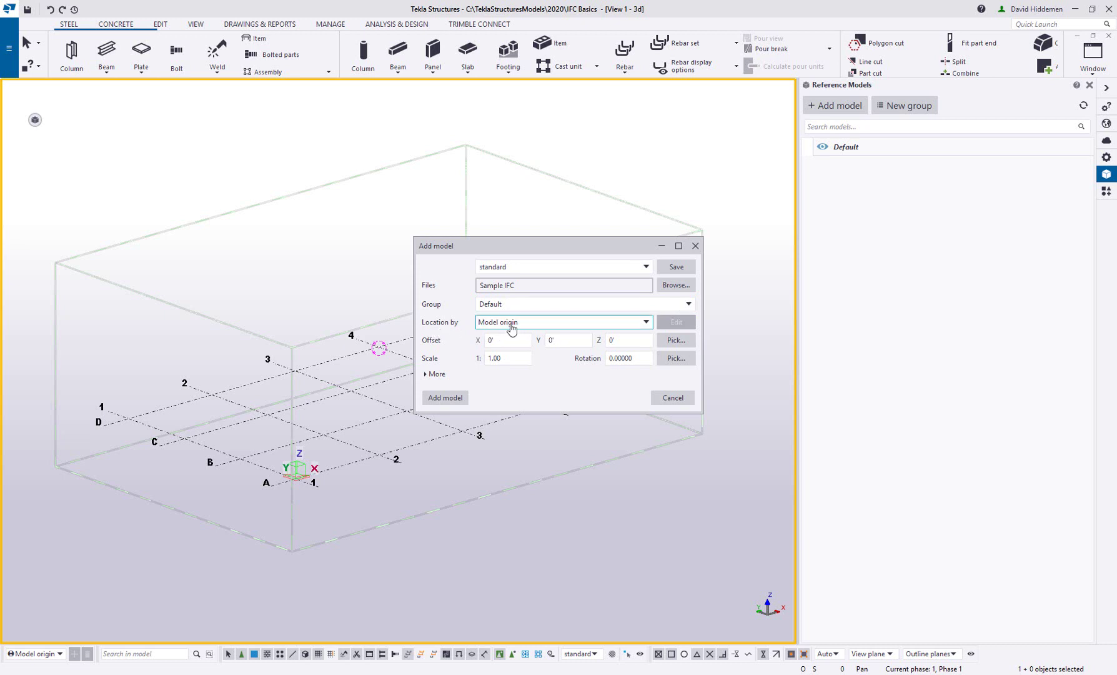
Add the Sample IFC reference model located by Model origin and expand the work area to include it
click(644, 324)
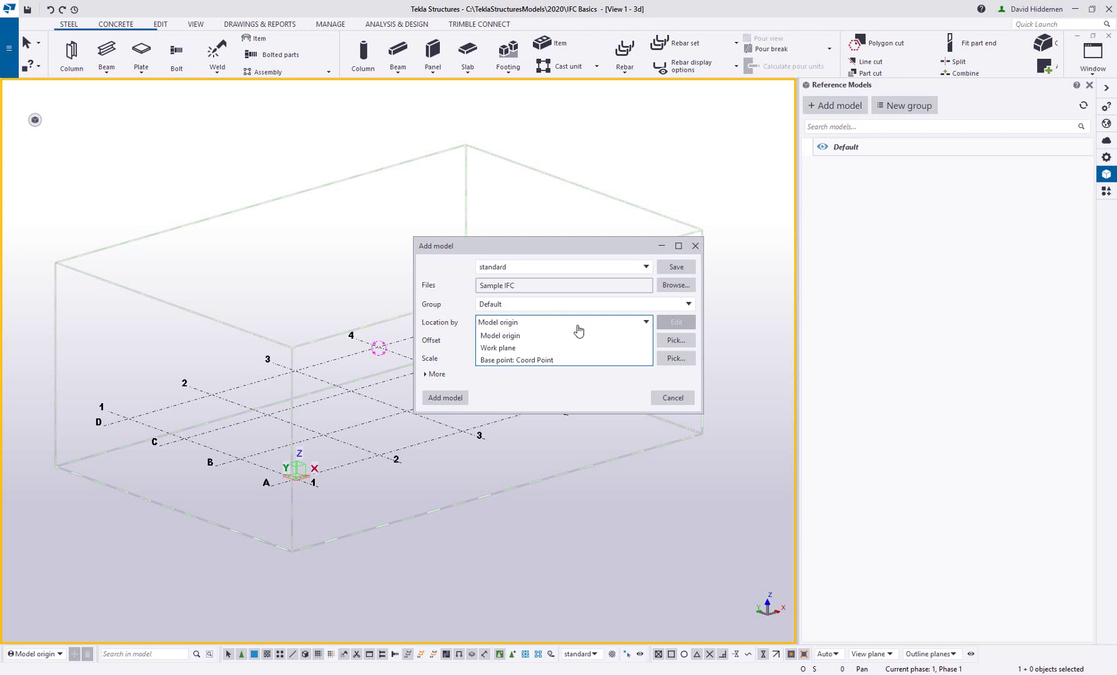
click(536, 326)
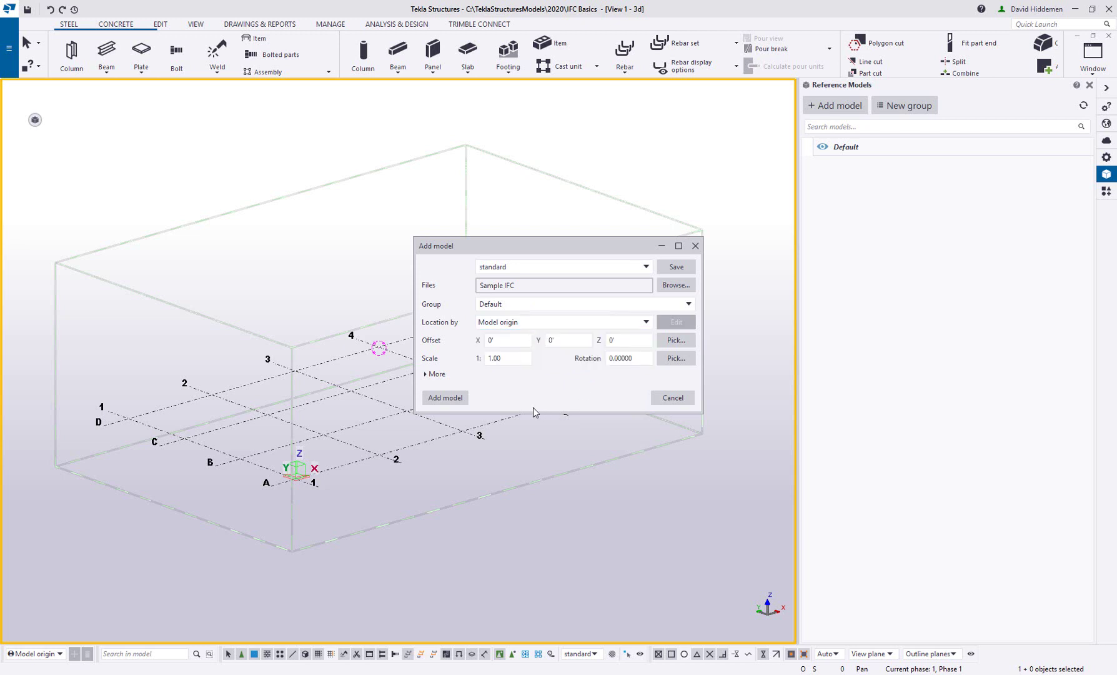
click(447, 398)
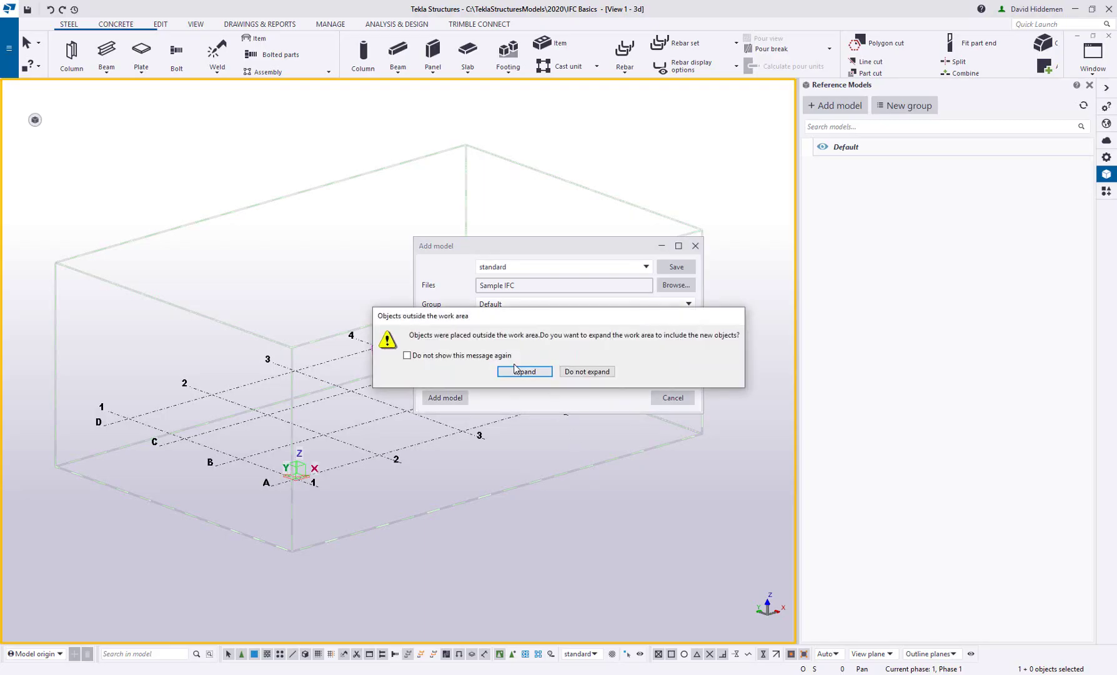
click(514, 369)
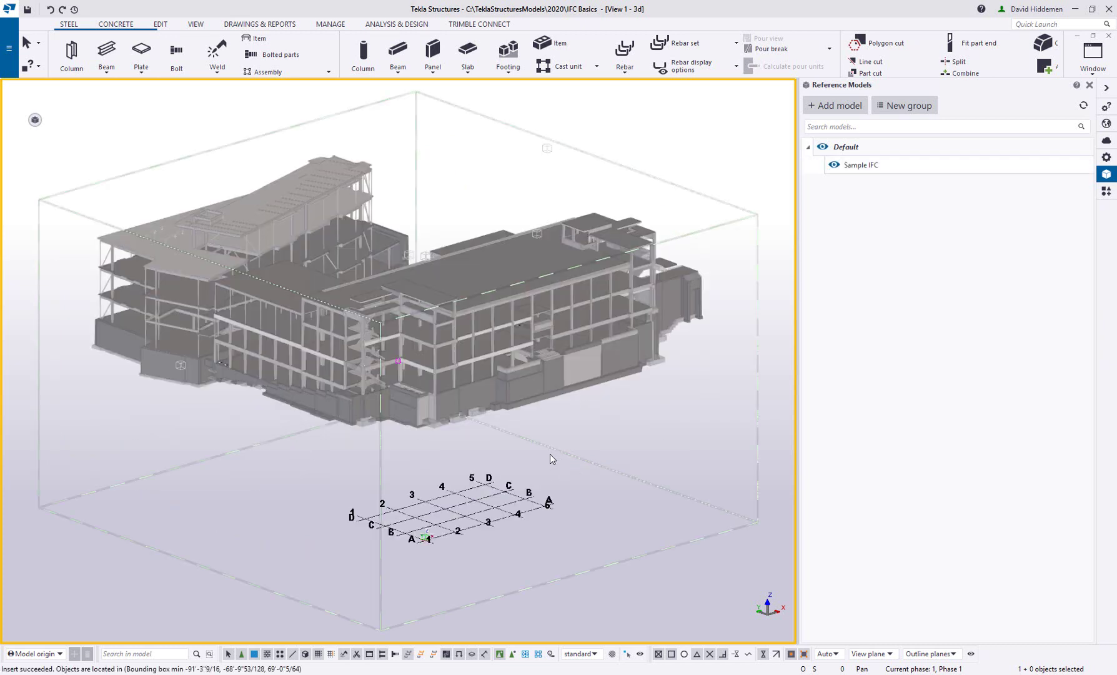
Examine the Sample IFC reference model's position relative to the grid and model origin from several angles, including from above
scroll(471, 366, up, 5)
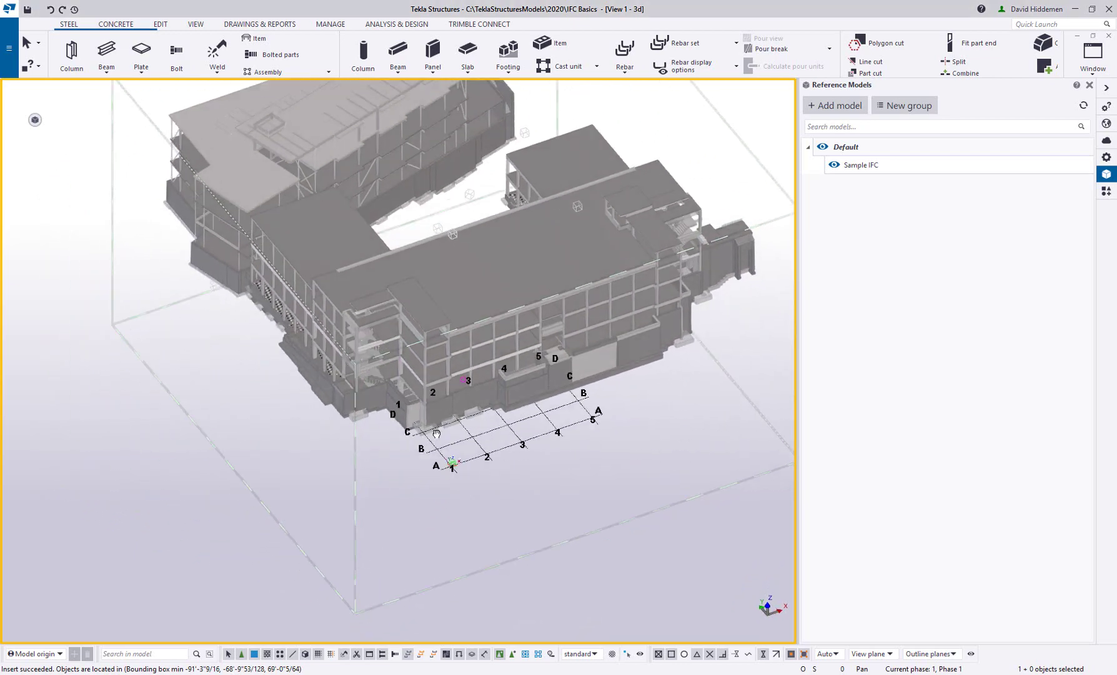
ctrl+middle_drag(437, 433, 484, 404)
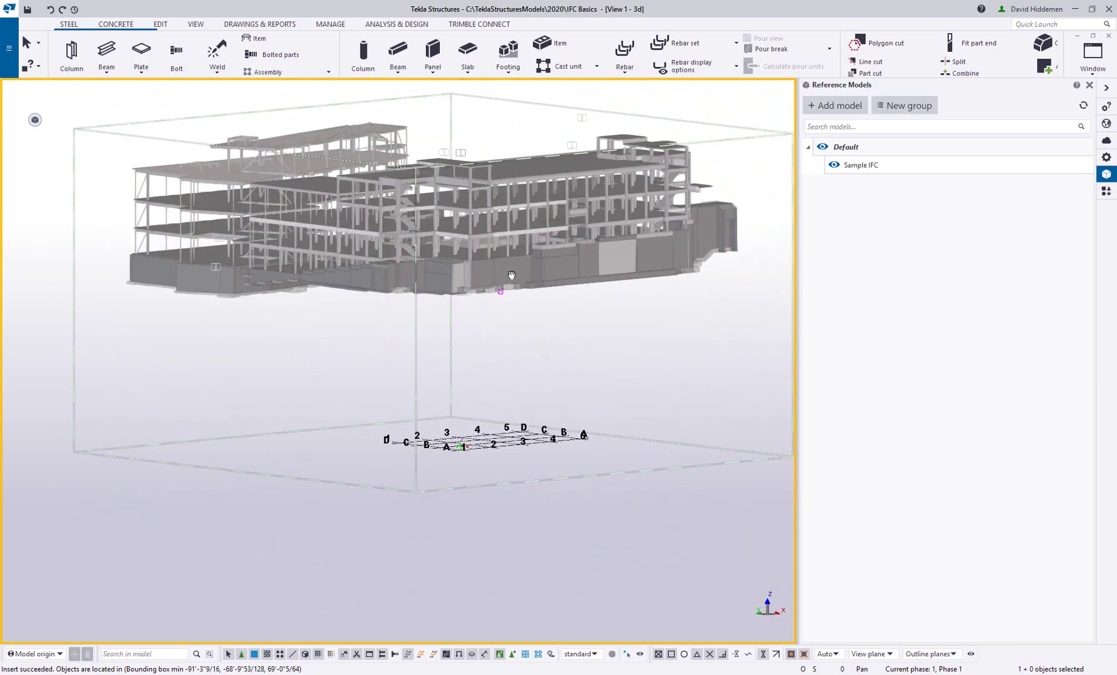
ctrl+middle_drag(512, 275, 450, 523)
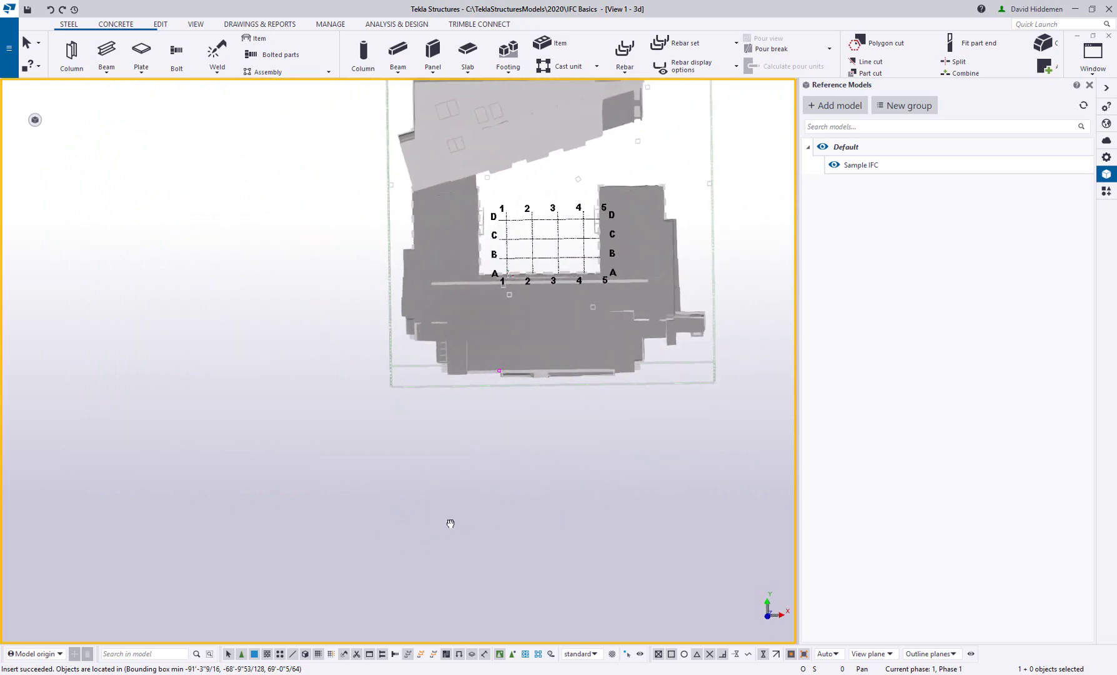
ctrl+middle_drag(451, 524, 471, 443)
scroll(440, 470, up, 2)
scroll(440, 470, up, 3)
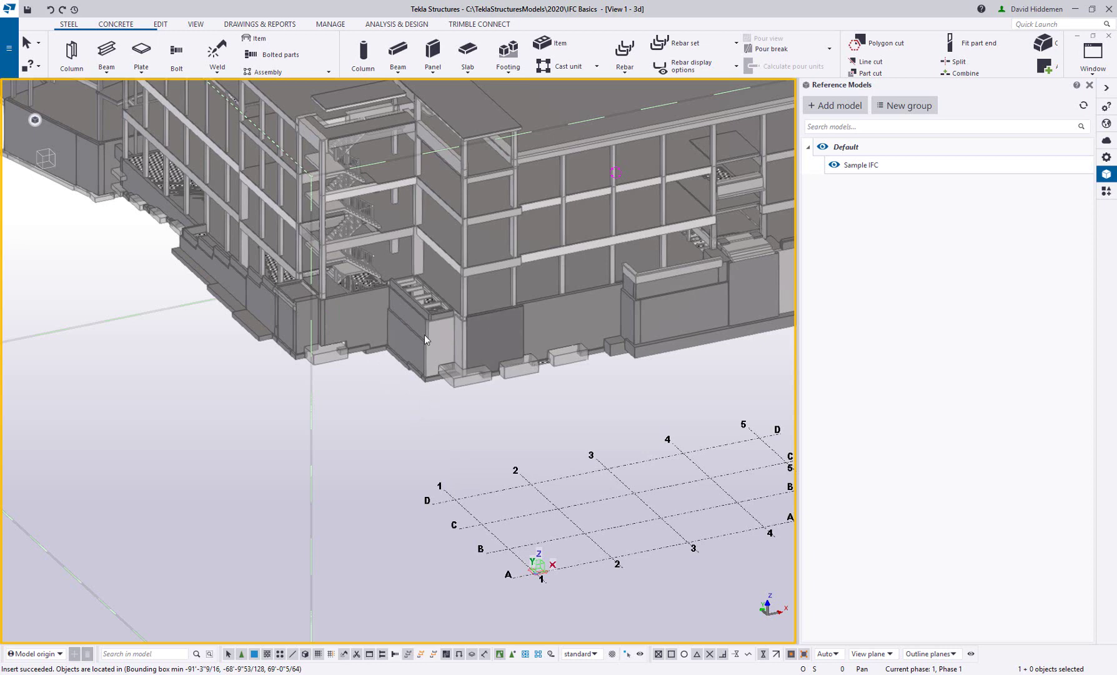
middle_drag(407, 371, 357, 326)
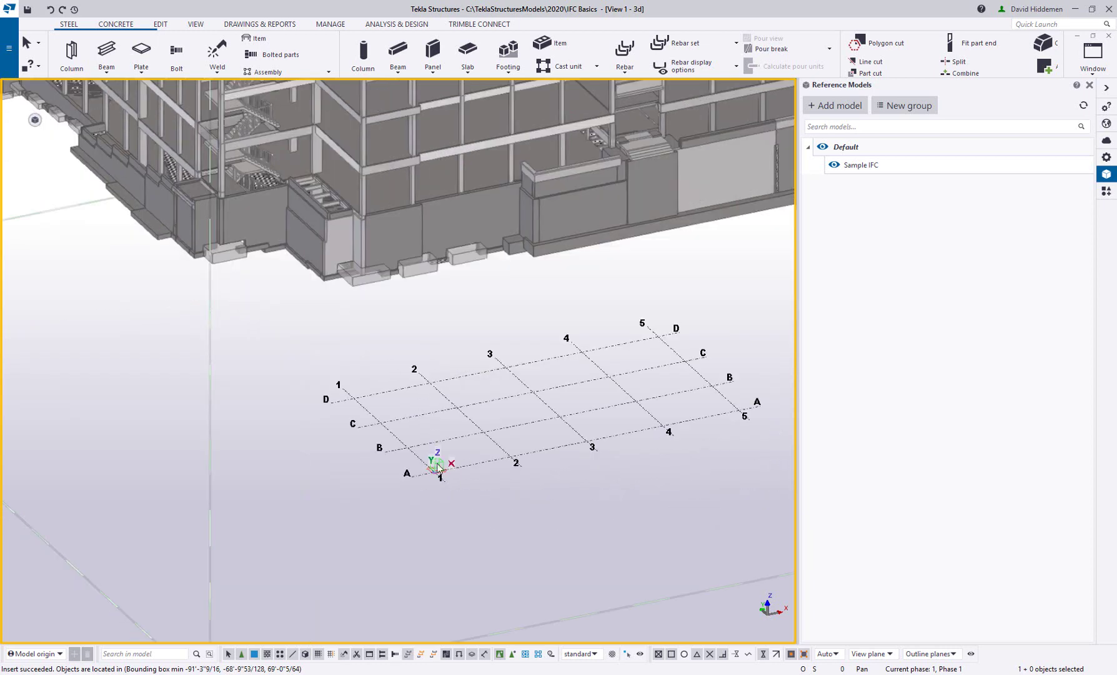
scroll(438, 473, down, 5)
middle_drag(441, 489, 400, 460)
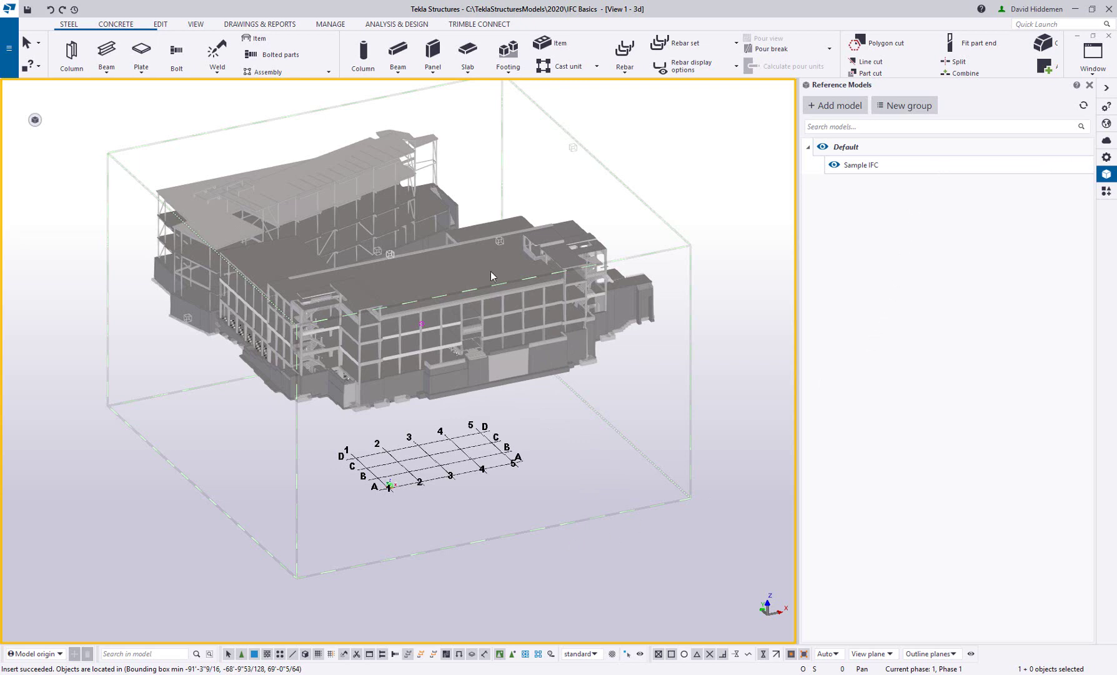
Set the Sample IFC reference model's location to Base point: Coord Point, apply the modification and expand the work area to include it
double_click(956, 166)
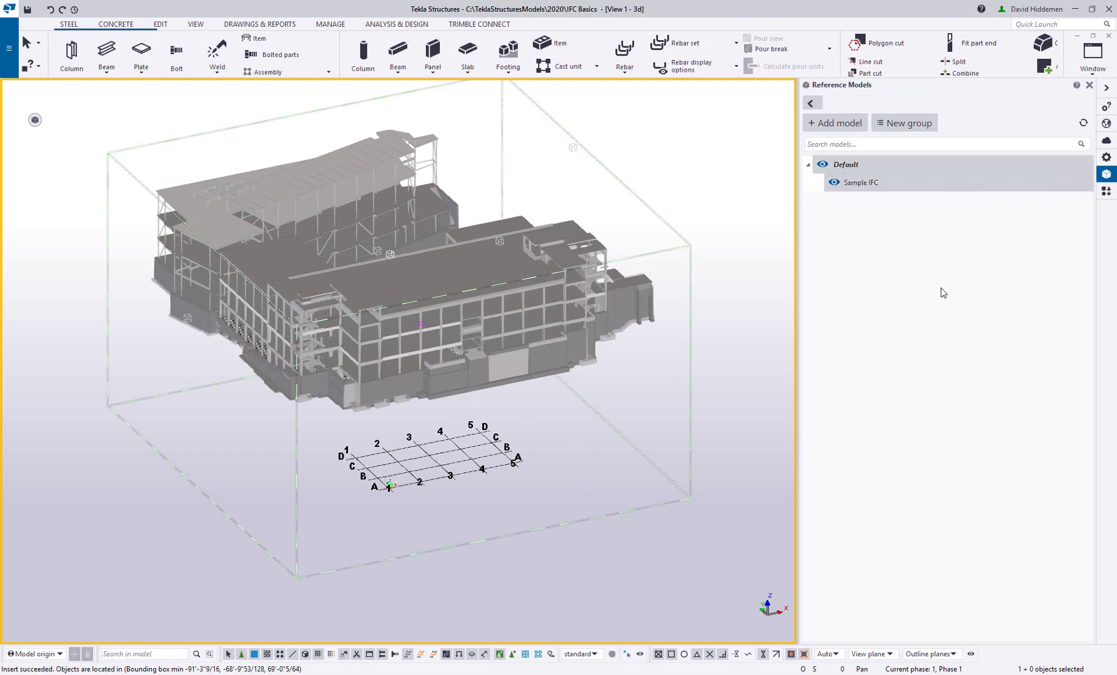
click(897, 286)
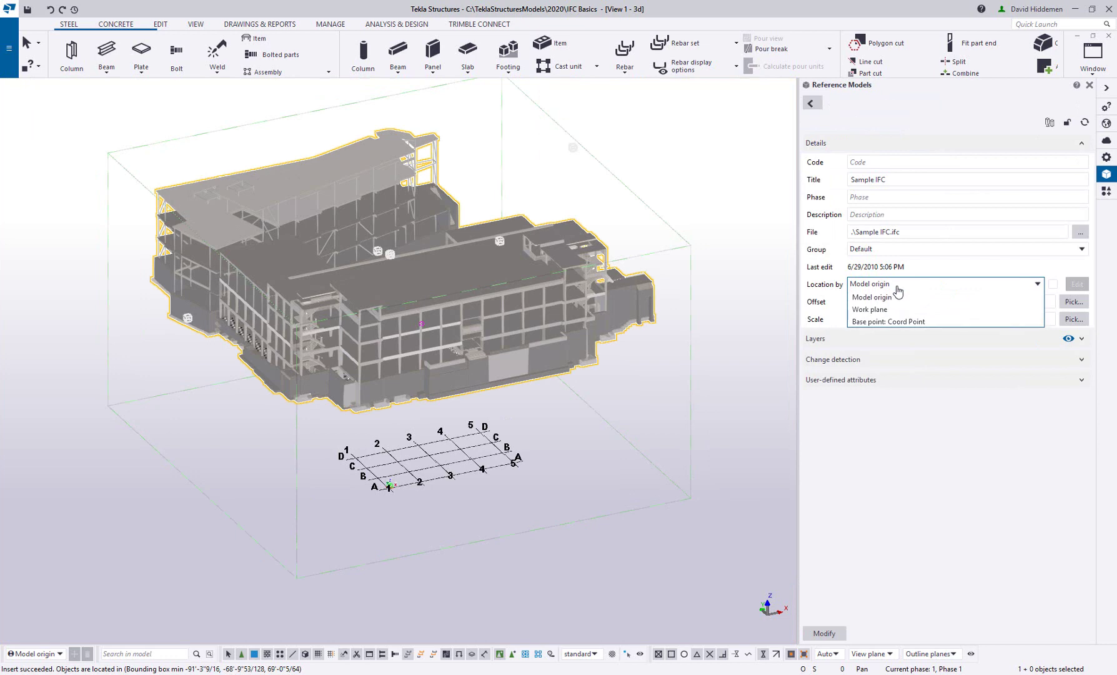
click(922, 321)
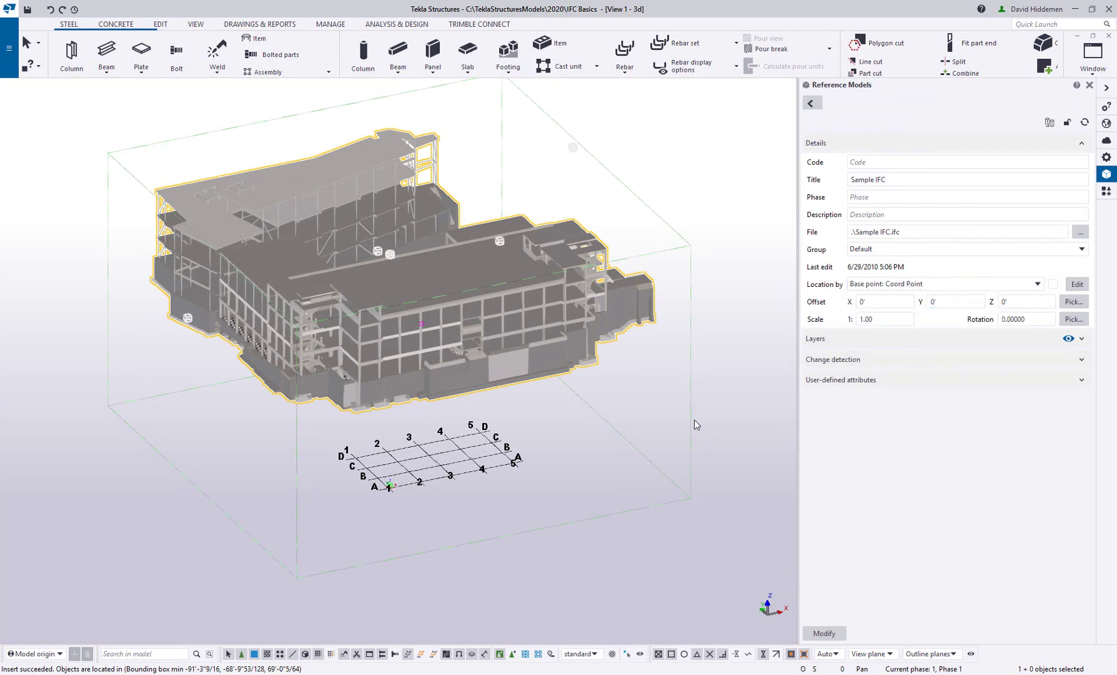
click(824, 633)
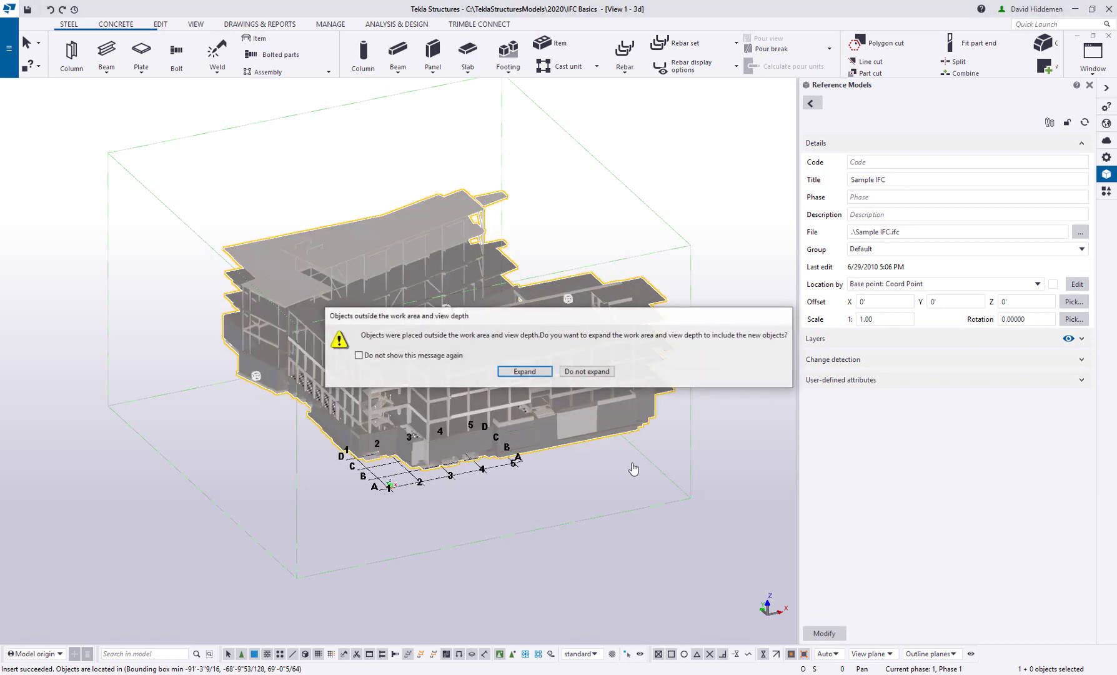
click(525, 371)
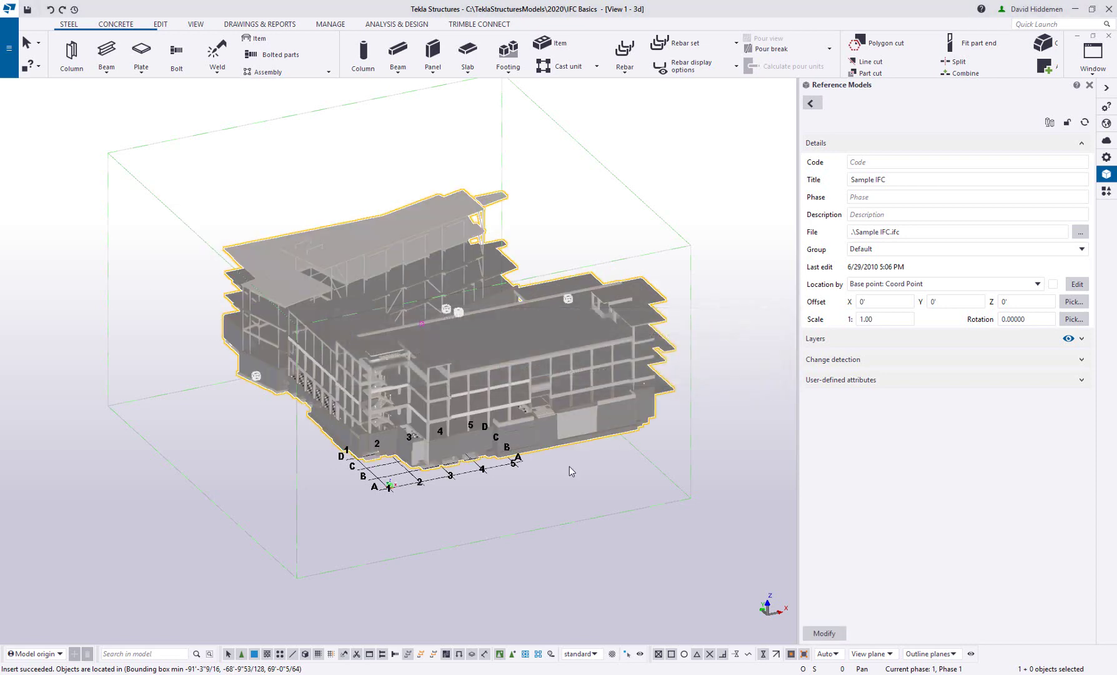
Inspect how the relocated Sample IFC building sits relative to the grid, both from the side and in an overall 3D view
ctrl+middle_drag(411, 518, 338, 517)
scroll(338, 516, up, 2)
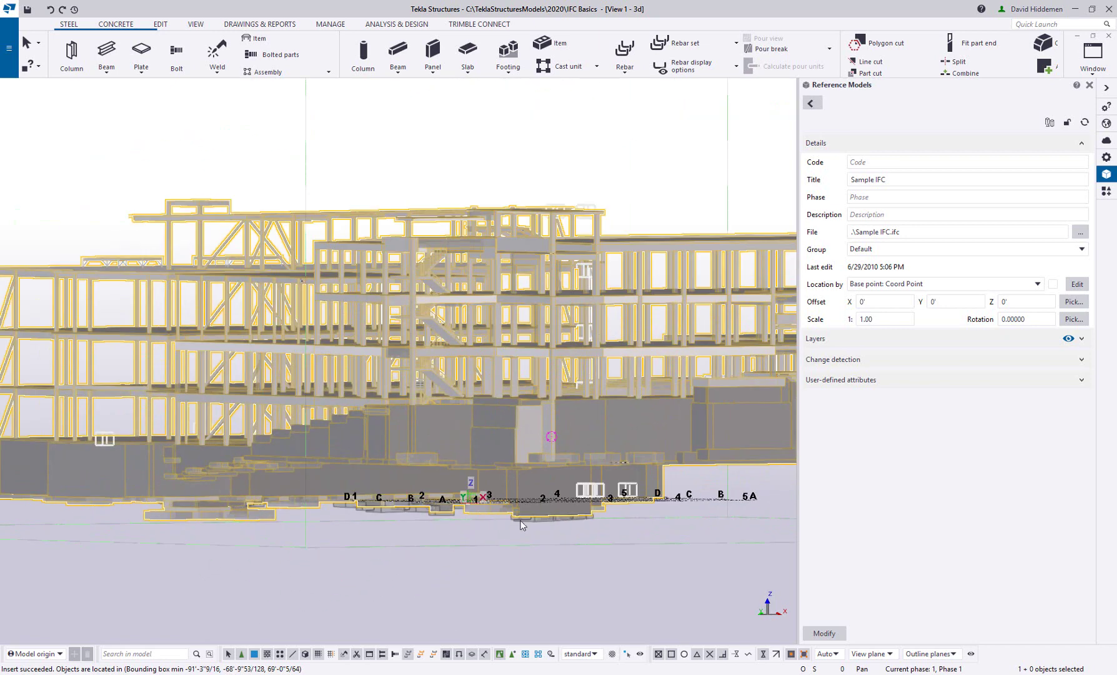
scroll(483, 506, down, 3)
mouse_move(511, 475)
ctrl+middle_down()
mouse_move(509, 519)
mouse_move(414, 477)
mouse_move(398, 551)
mouse_move(496, 478)
ctrl+middle_up()
scroll(475, 500, down, 2)
scroll(453, 526, up, 2)
scroll(500, 474, up, 4)
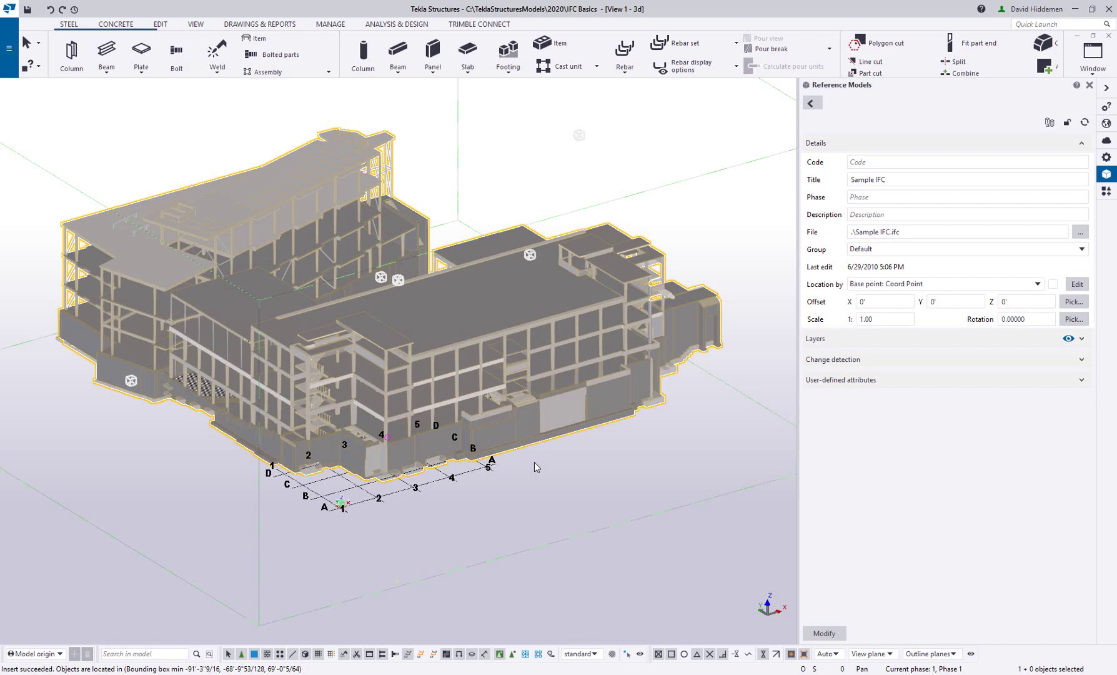
Review the full list of layers in the Sample IFC reference model's properties
click(1082, 341)
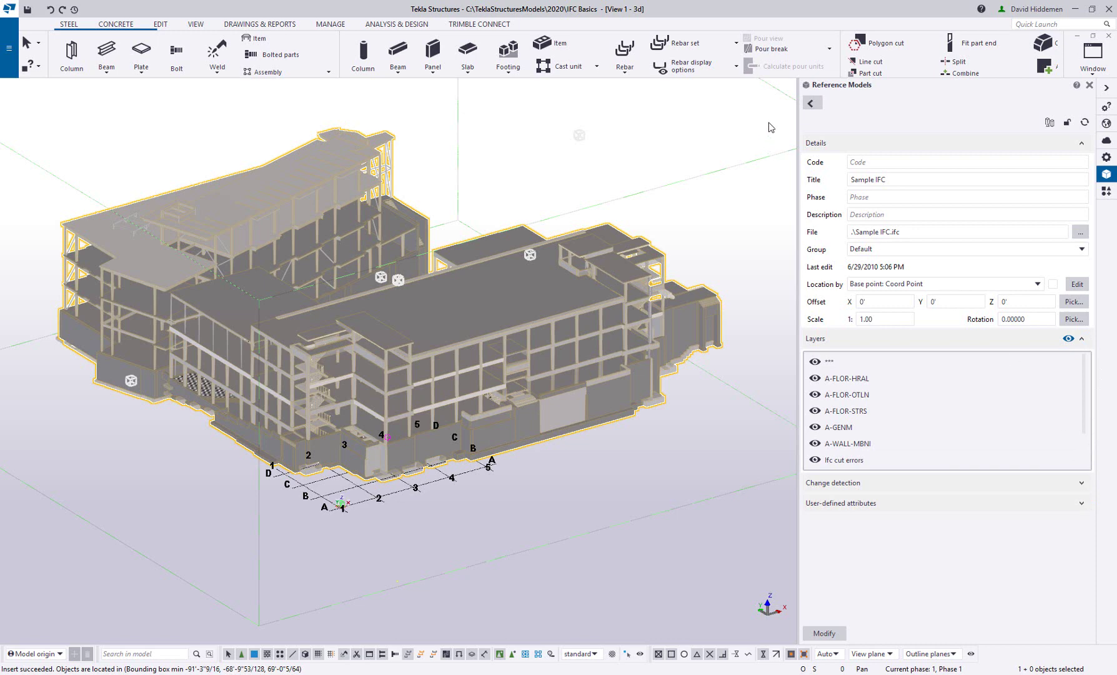
click(811, 104)
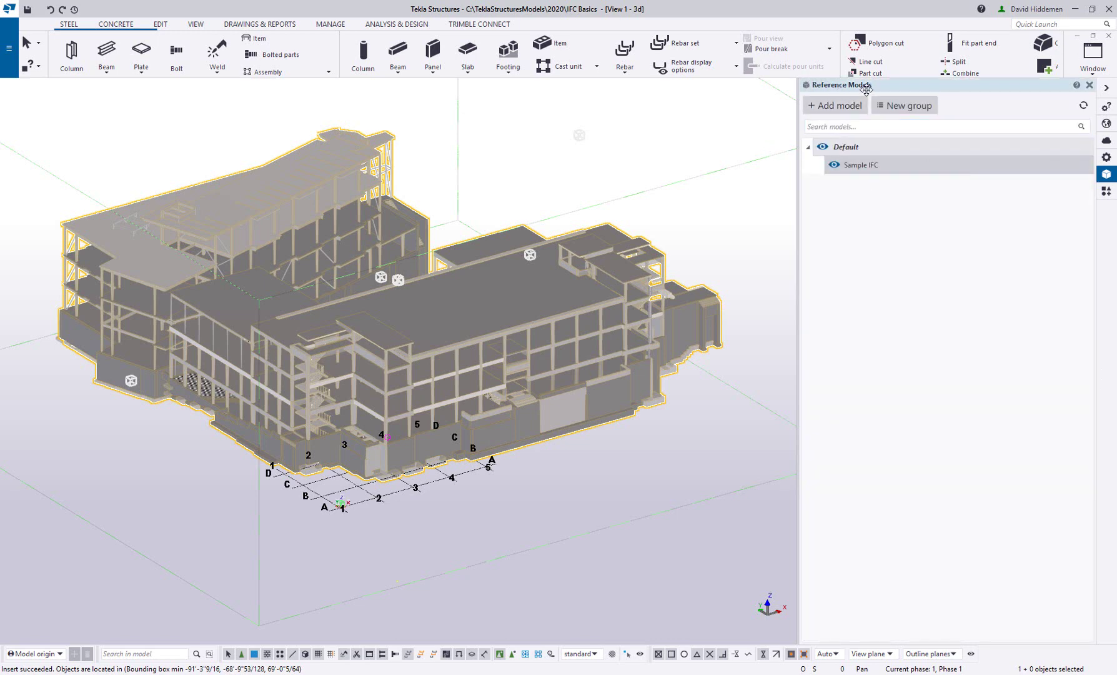
mouse_move(864, 169)
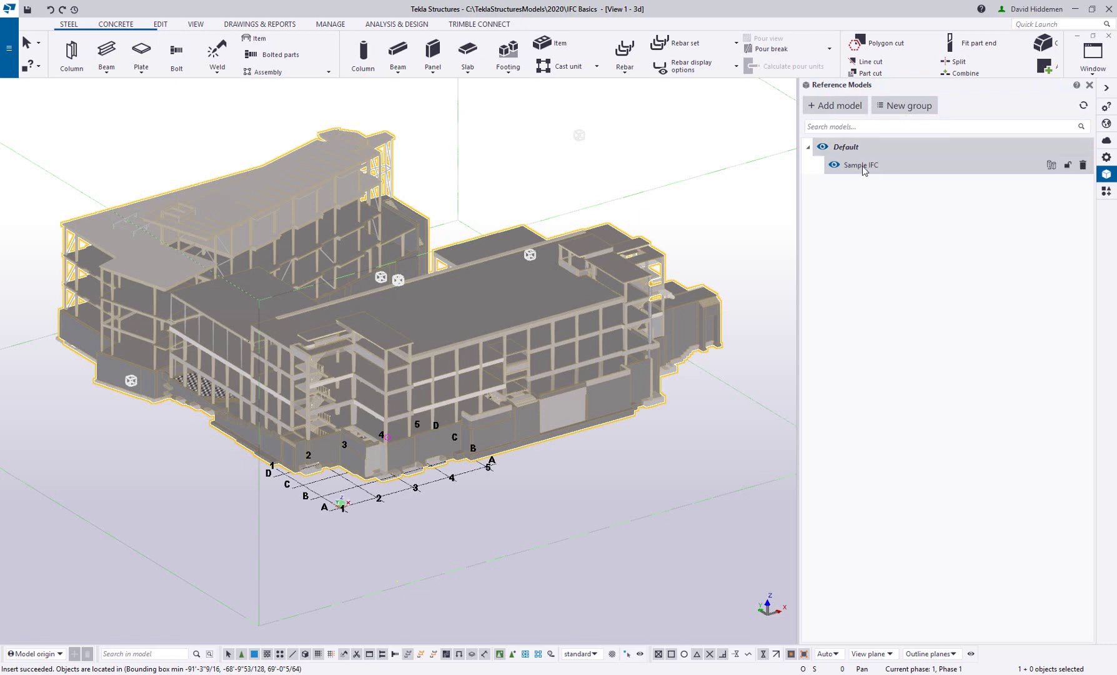
double_click(862, 165)
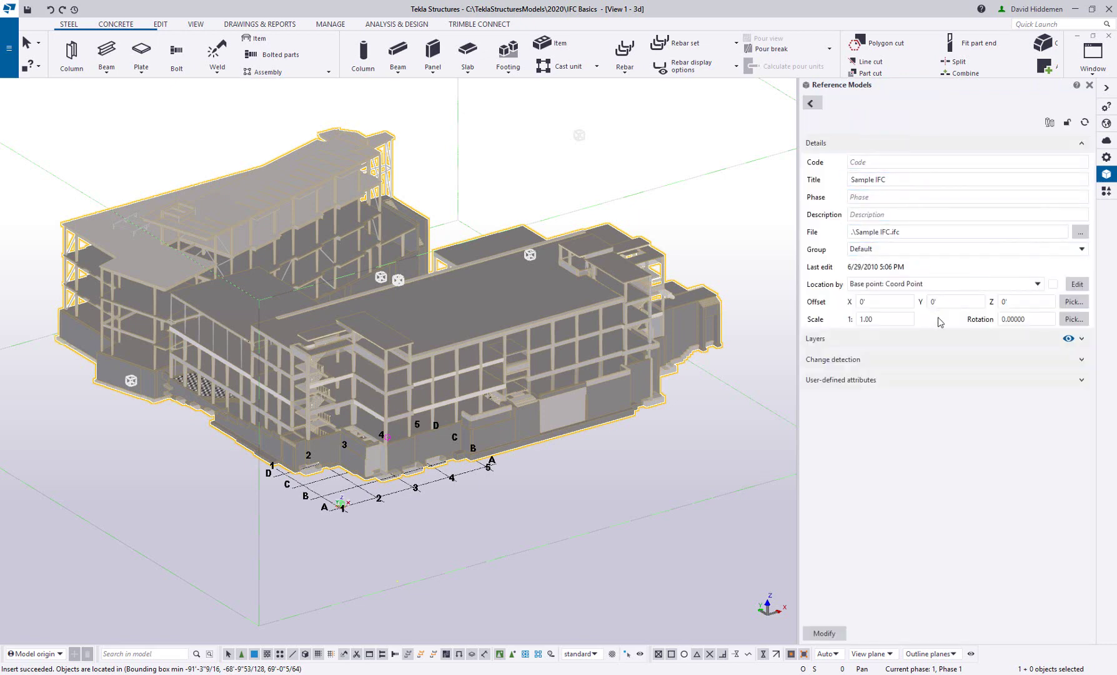
click(1081, 340)
scroll(905, 398, down, 1)
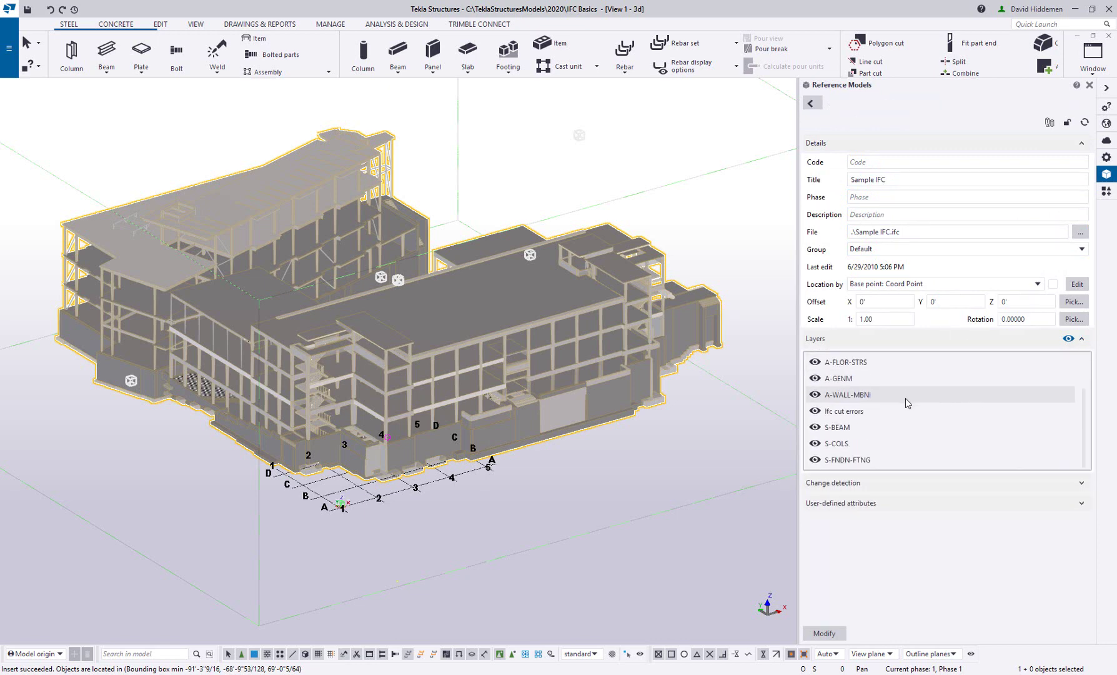
scroll(909, 415, up, 1)
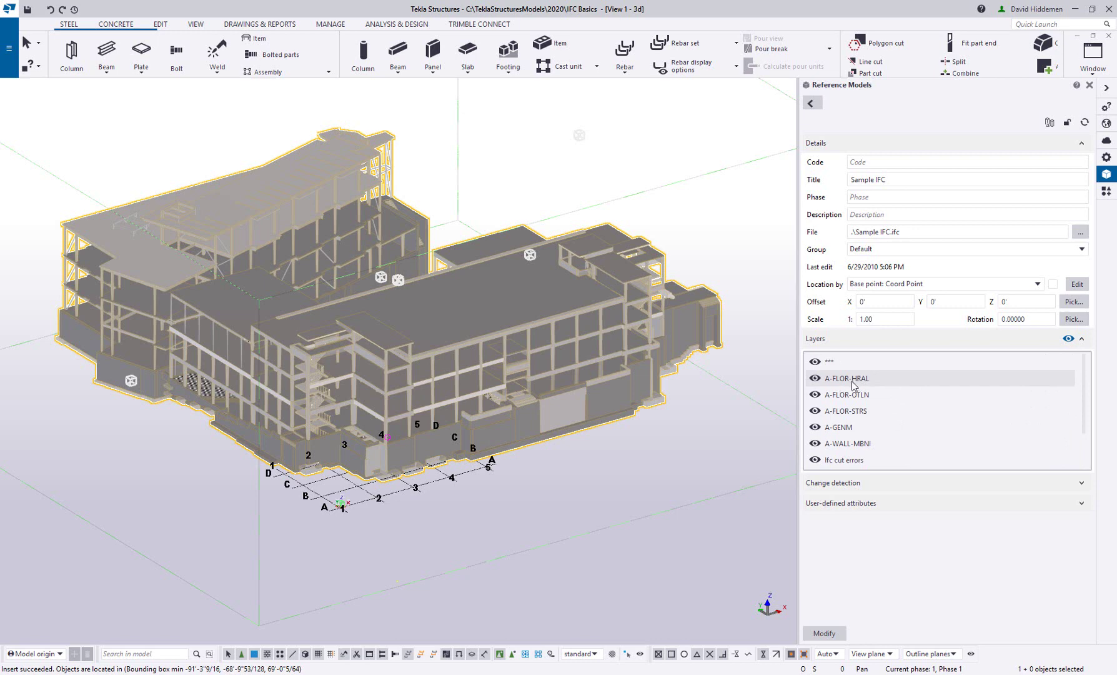
scroll(838, 391, down, 1)
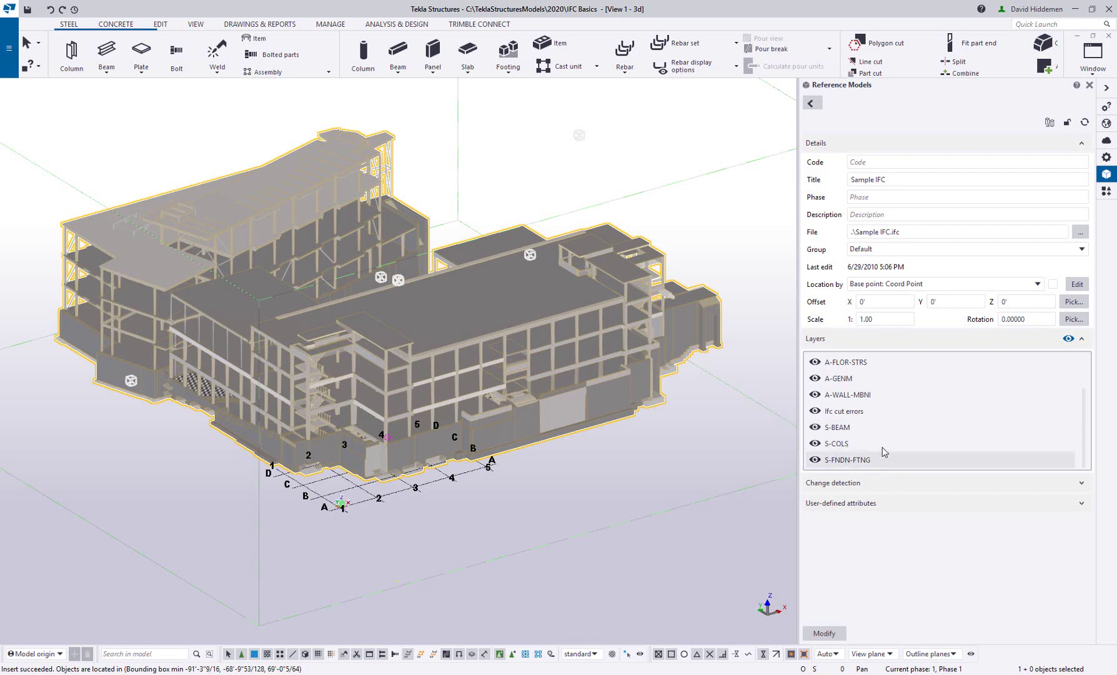
scroll(882, 447, up, 1)
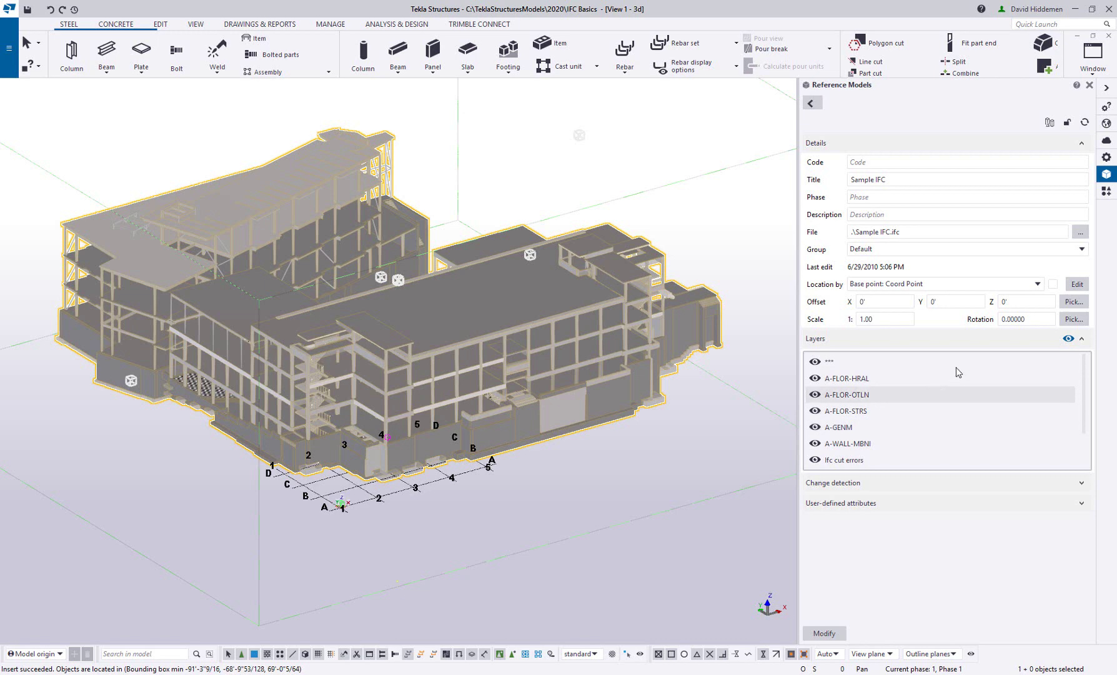
Hide all layers of the Sample IFC reference model, then show only the S-COLS layer
click(1069, 339)
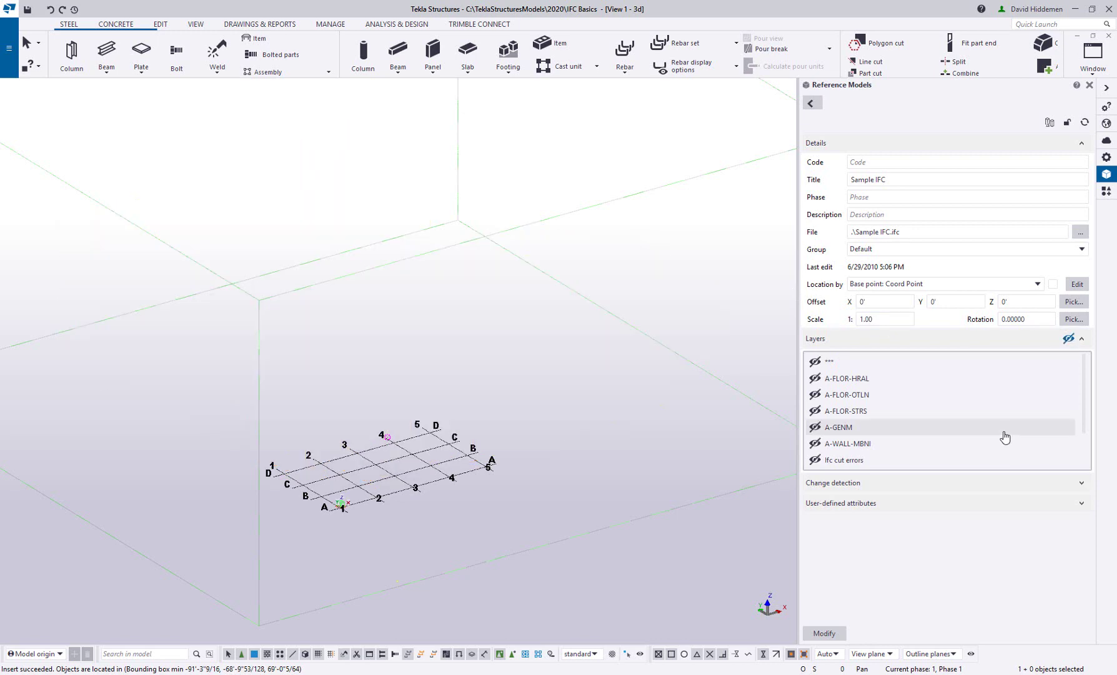
scroll(931, 414, down, 1)
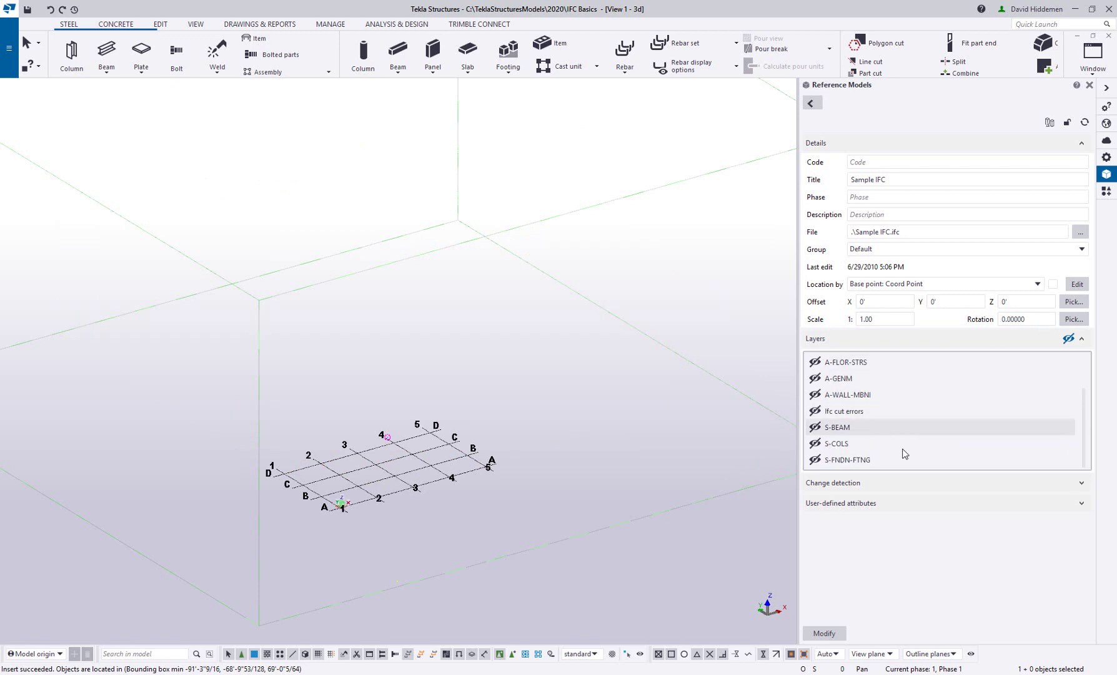
click(815, 428)
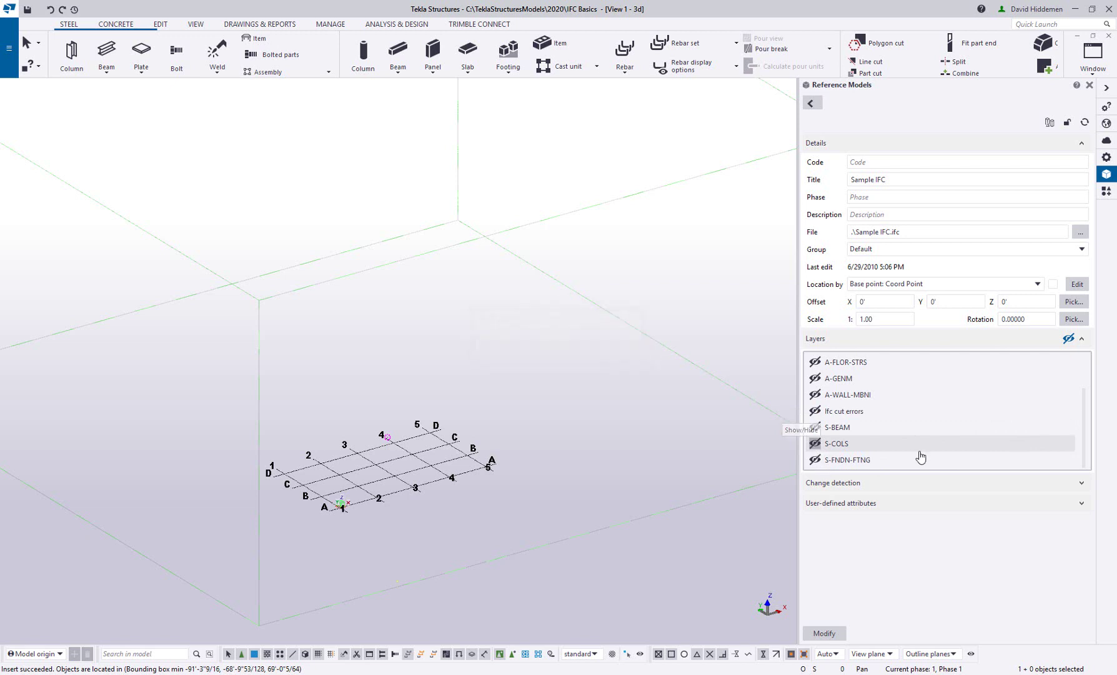
click(814, 443)
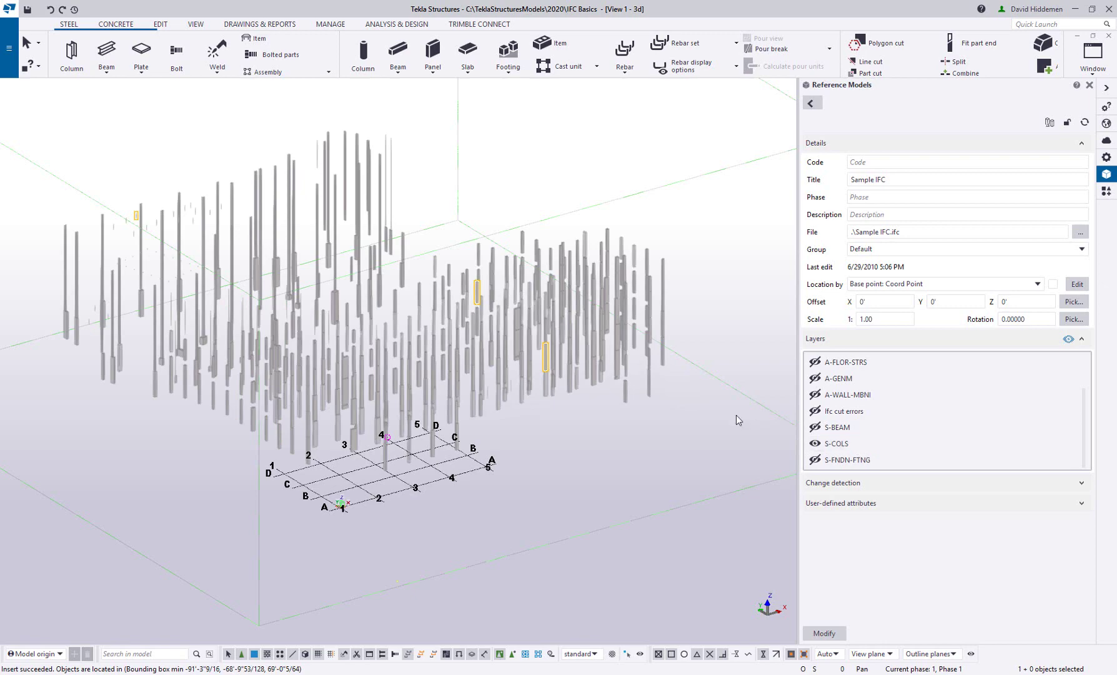
Examine the Sample IFC building's columns up close and from different angles
scroll(569, 377, up, 3)
scroll(463, 355, up, 3)
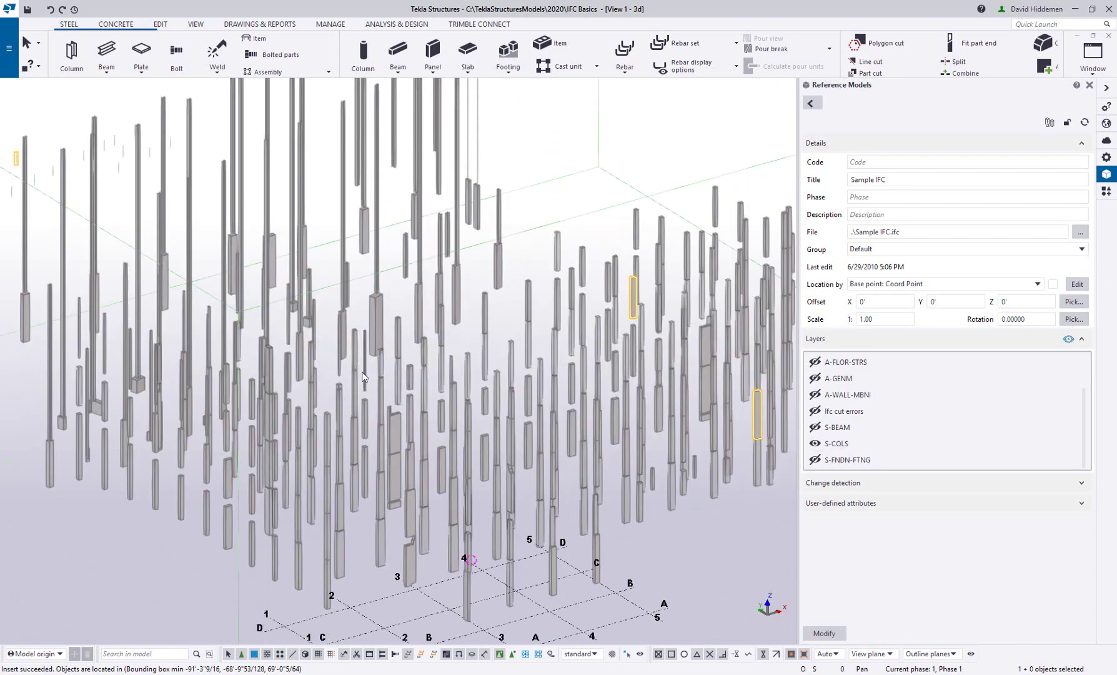
scroll(351, 358, down, 3)
ctrl+middle_drag(400, 368, 455, 452)
scroll(381, 430, up, 10)
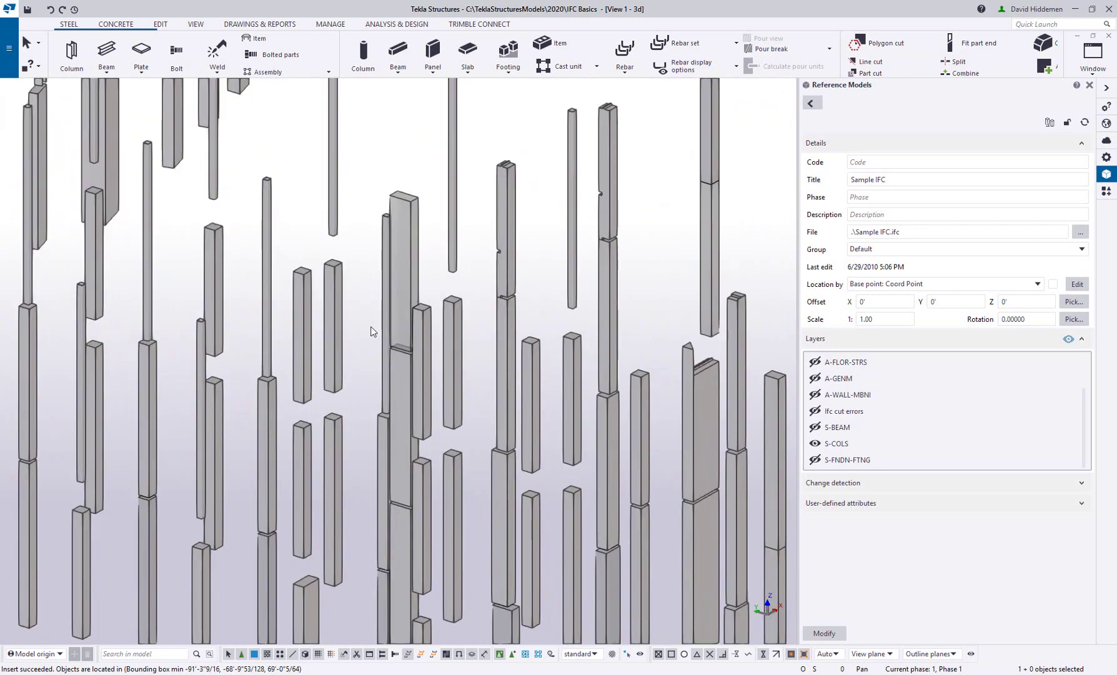
ctrl+middle_drag(371, 327, 496, 385)
scroll(341, 342, up, 8)
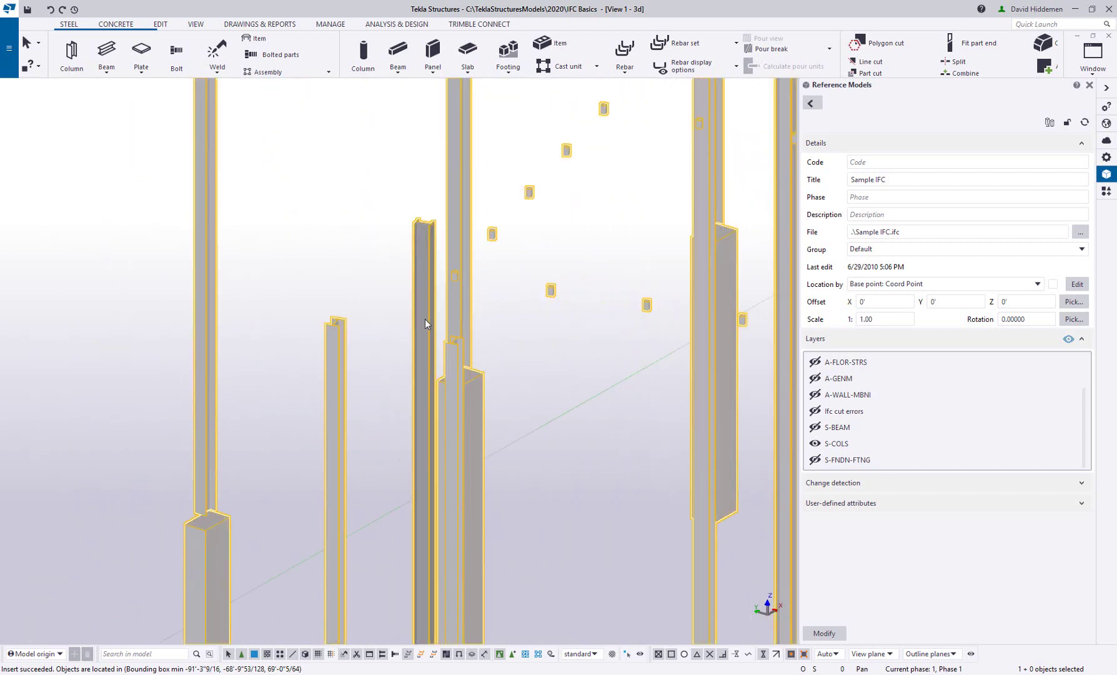
scroll(425, 319, down, 6)
scroll(354, 262, down, 8)
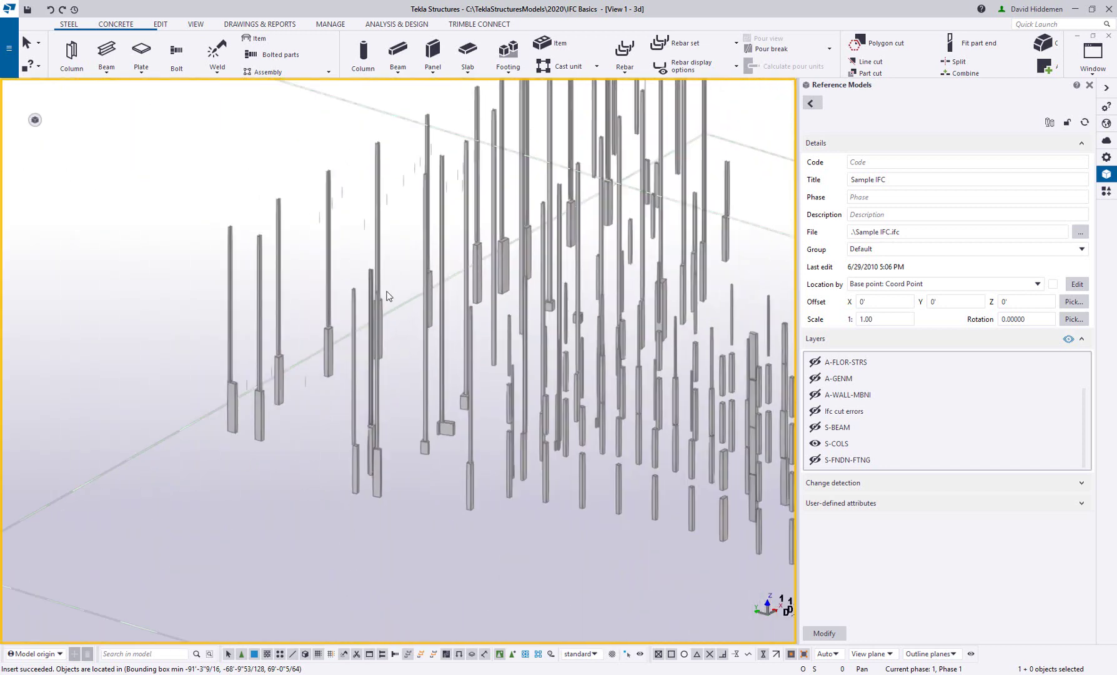
Show the S-BEAM layer of the Sample IFC reference model together with the columns and inspect the structural framing
click(815, 427)
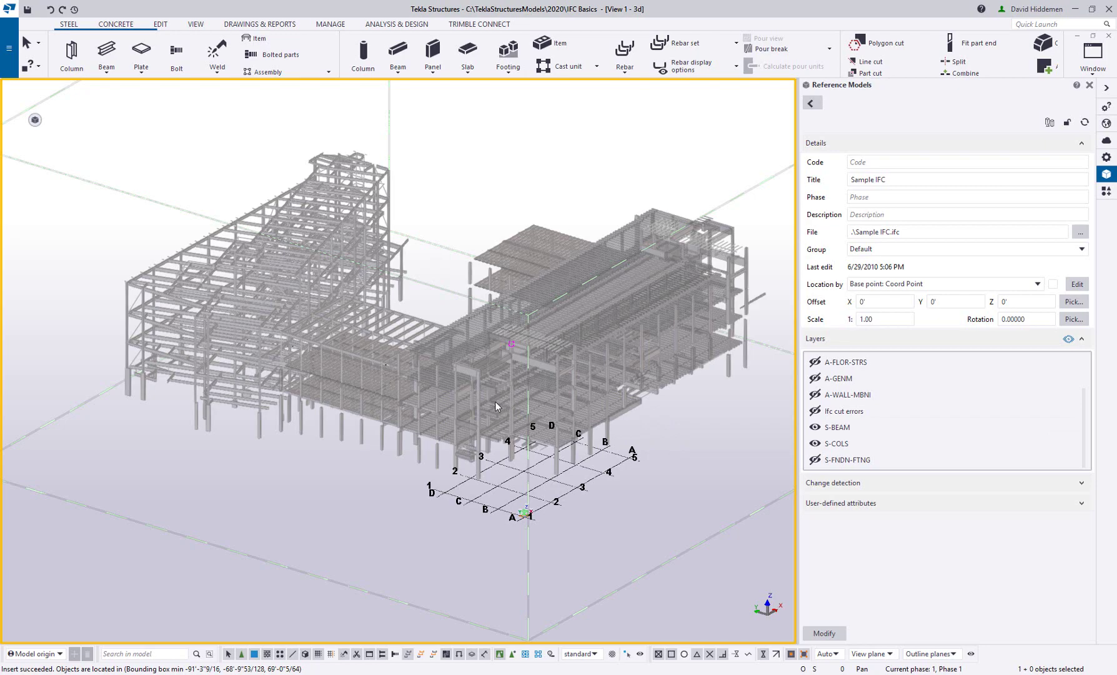
ctrl+middle_drag(532, 323, 601, 350)
scroll(422, 400, up, 5)
middle_drag(421, 401, 478, 322)
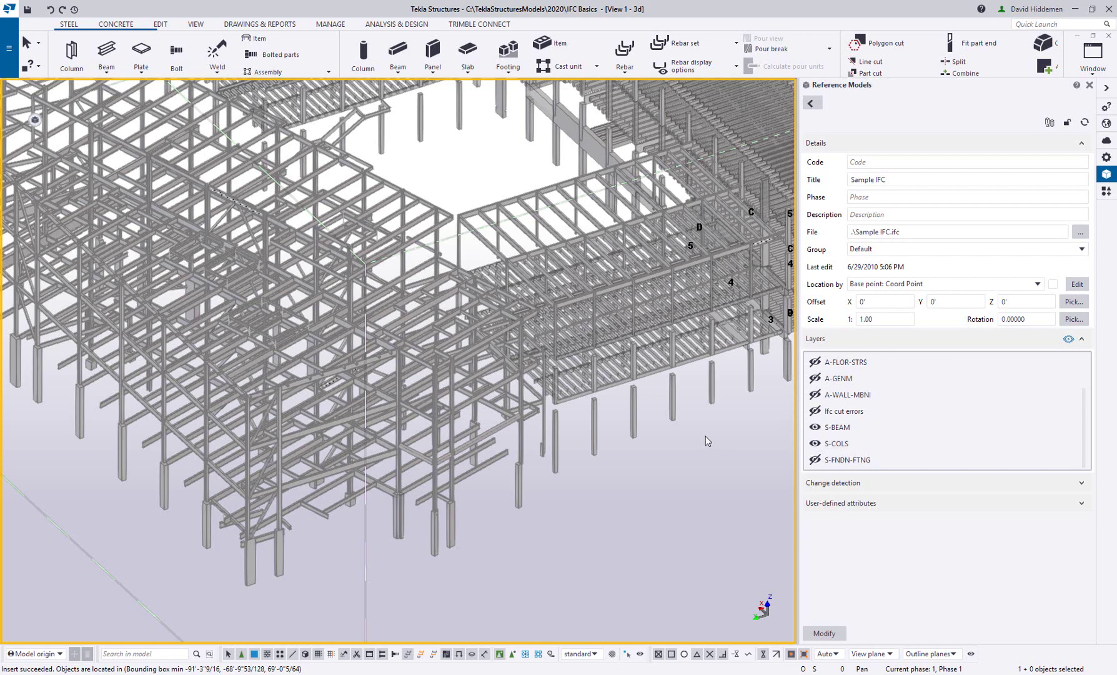
ctrl+middle_drag(643, 408, 494, 328)
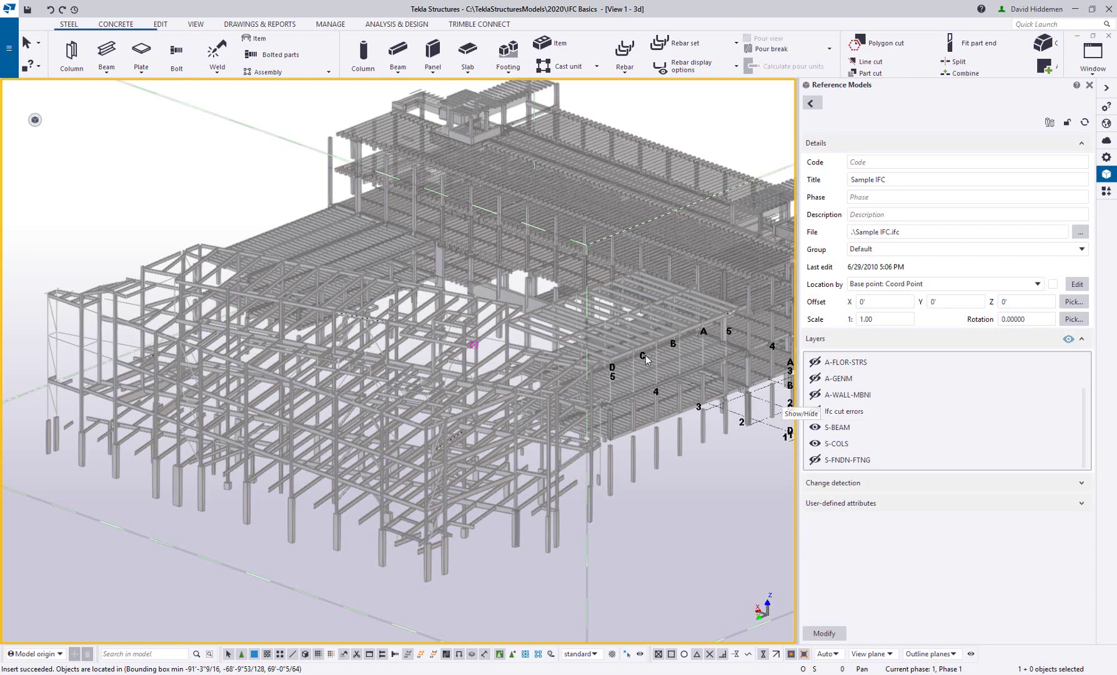
scroll(437, 306, down, 5)
ctrl+middle_drag(386, 312, 426, 371)
scroll(516, 373, up, 3)
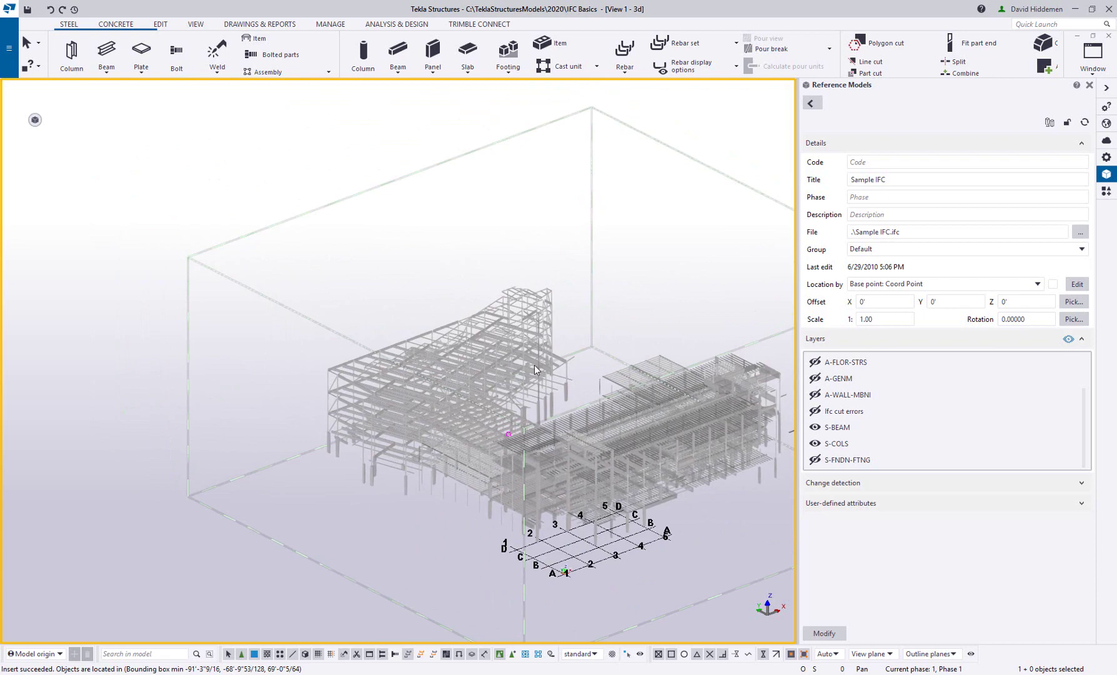
scroll(425, 455, up, 6)
scroll(424, 450, up, 3)
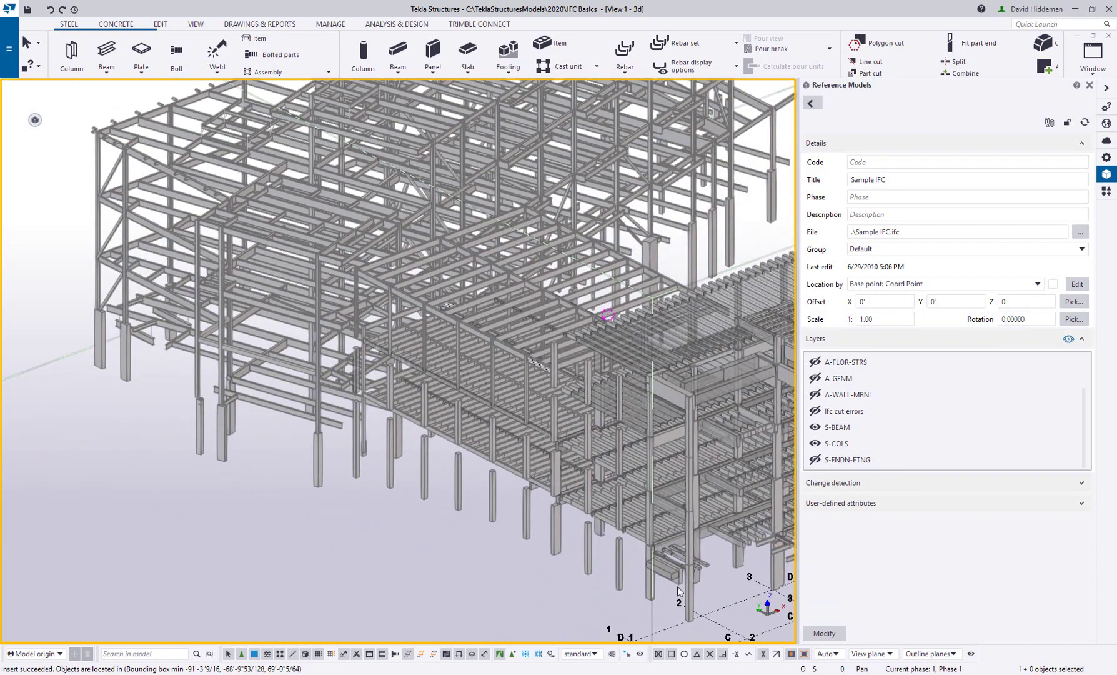
Look through the list of available selection filters without choosing one
click(595, 653)
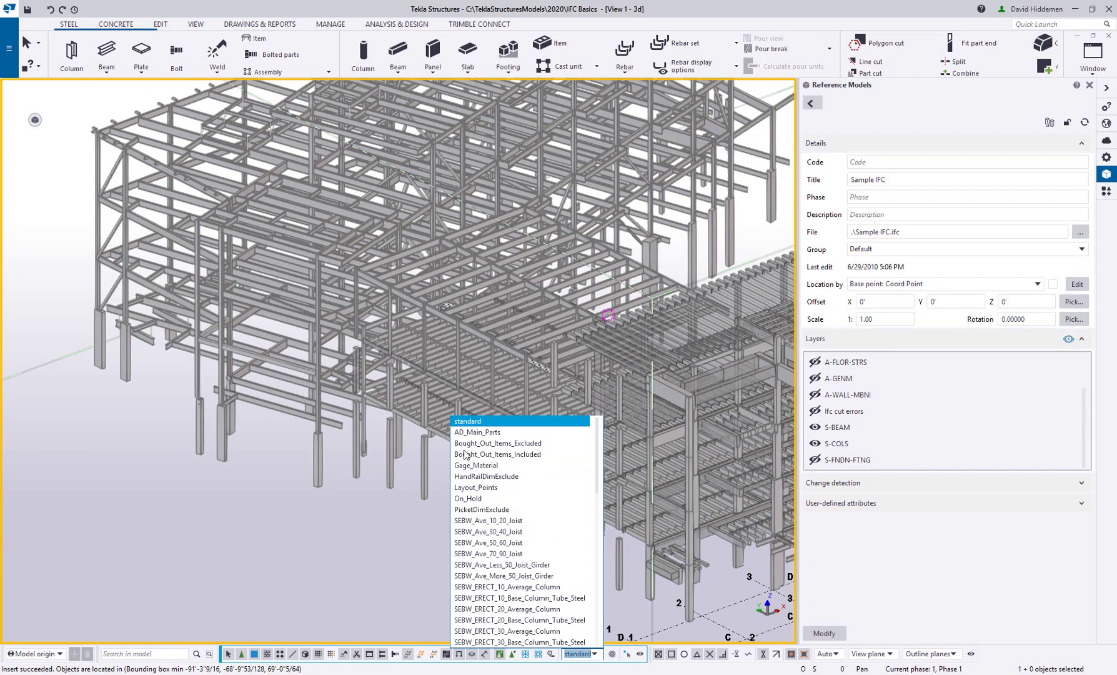
scroll(523, 522, down, 4)
scroll(524, 521, down, 4)
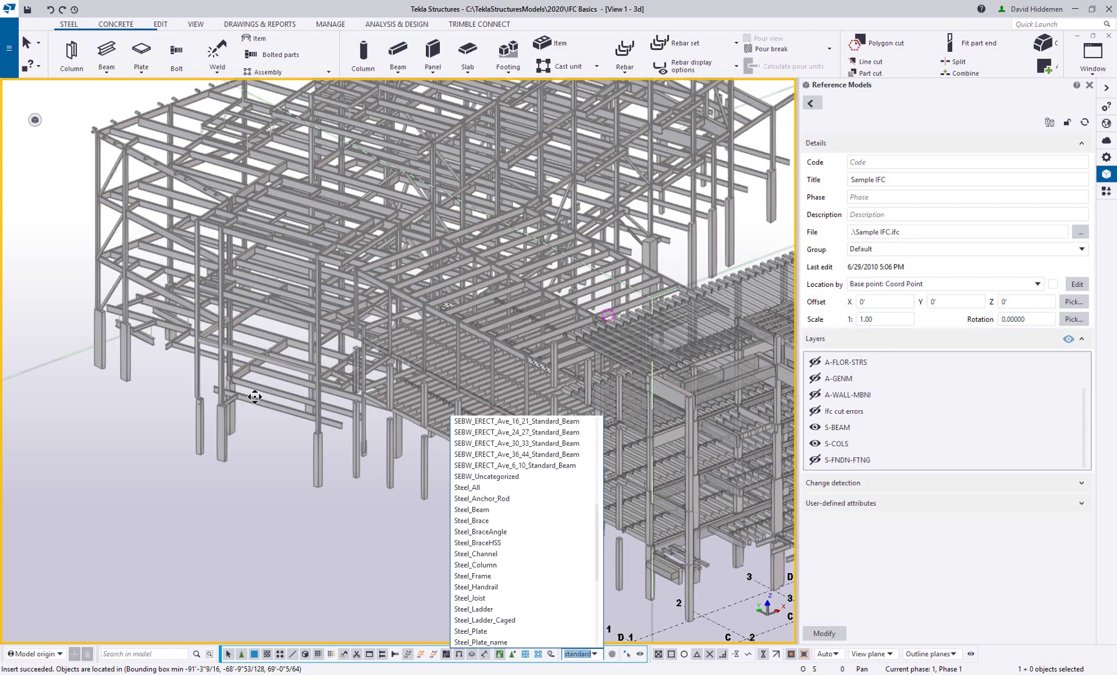
click(261, 428)
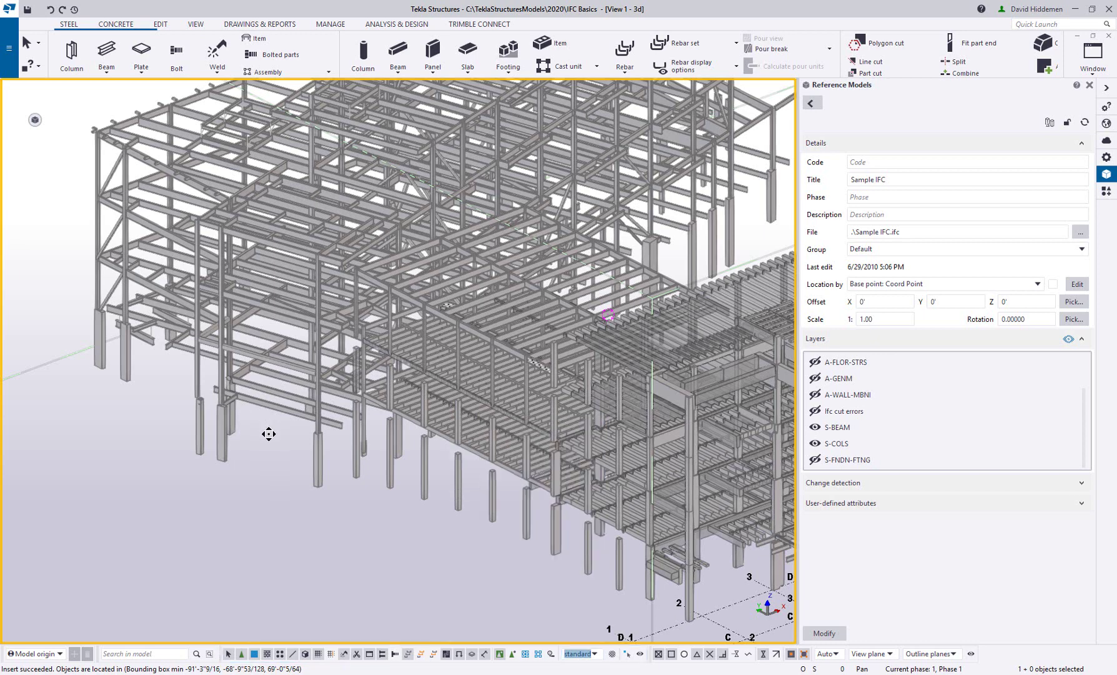
Switch selection to the individual objects inside the reference model and select a single steel column standing on a concrete pier
scroll(275, 413, up, 5)
scroll(278, 399, up, 3)
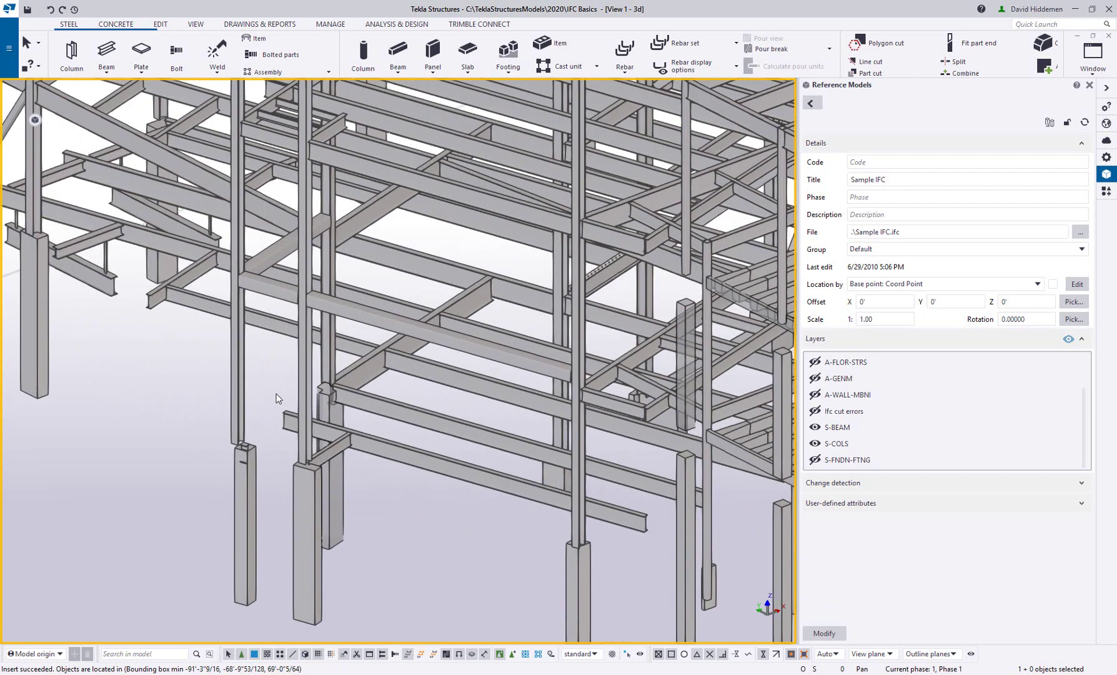
scroll(281, 464, up, 4)
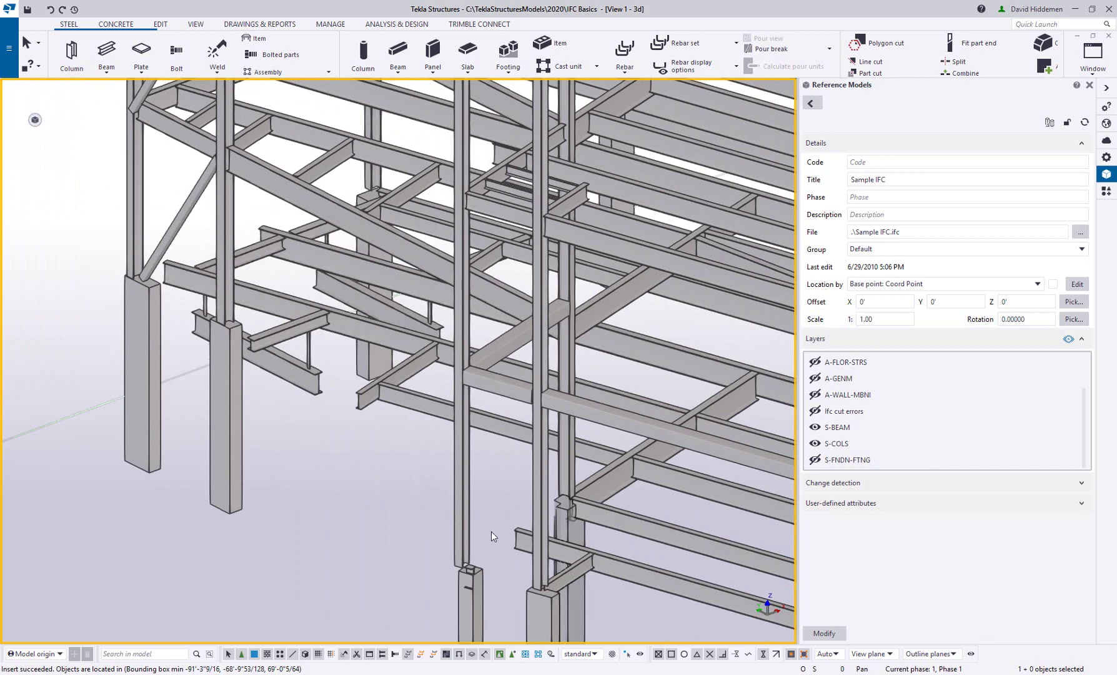
click(460, 514)
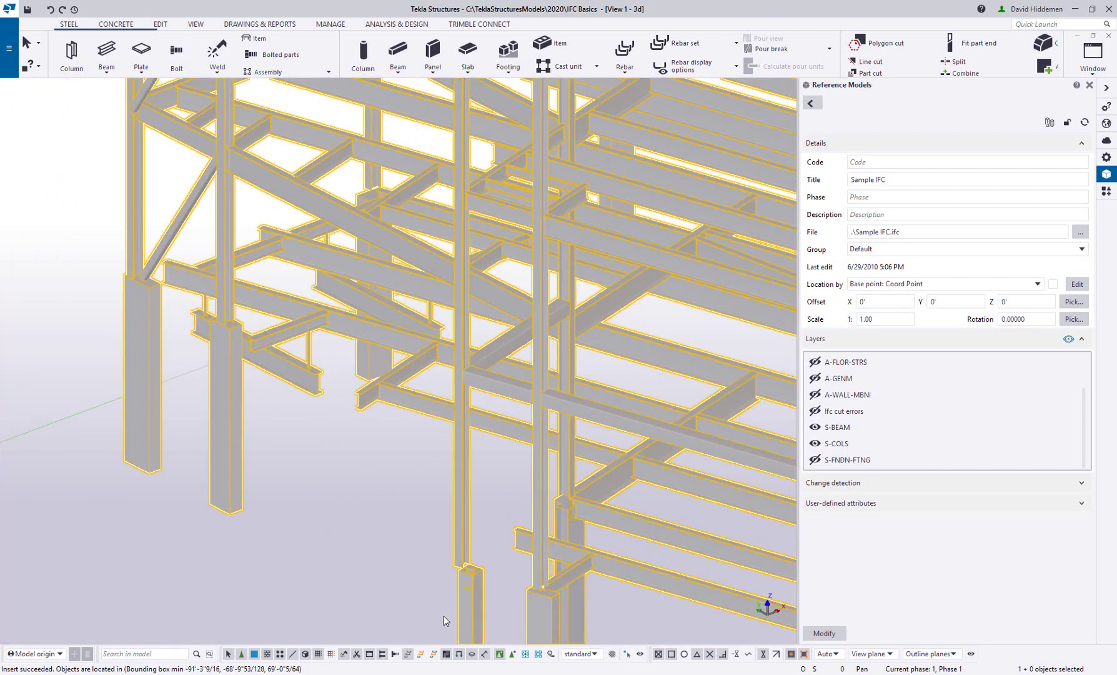
click(512, 655)
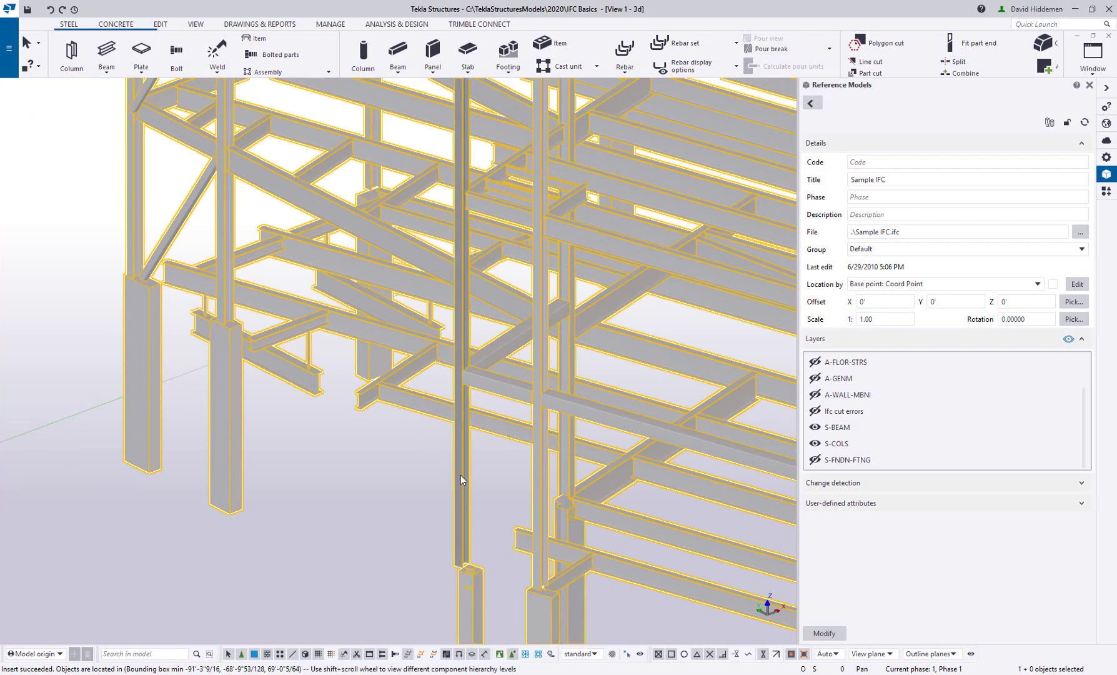
click(462, 472)
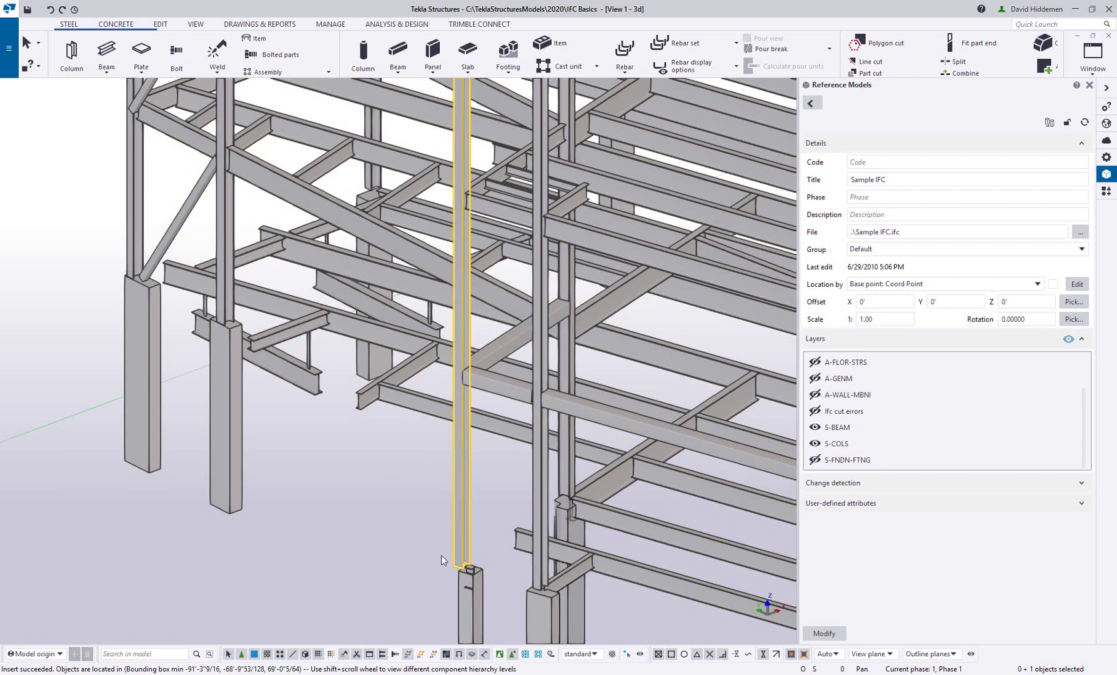
Inquire the selected column and check its type name, scale and source file name in the report
right_click(463, 456)
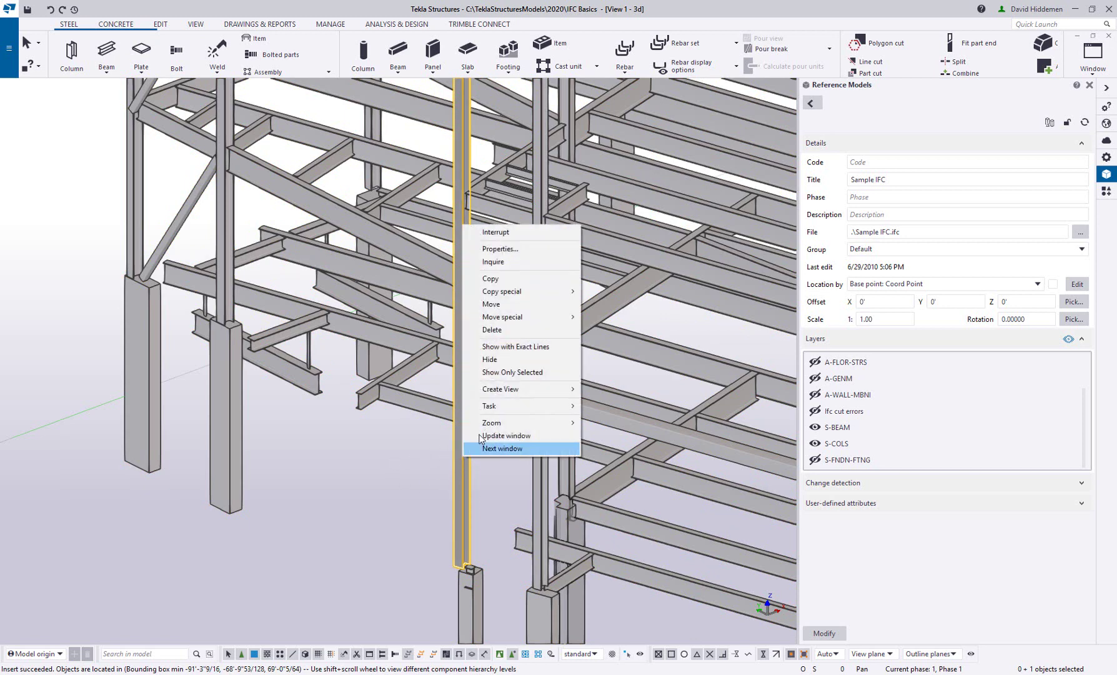
click(512, 263)
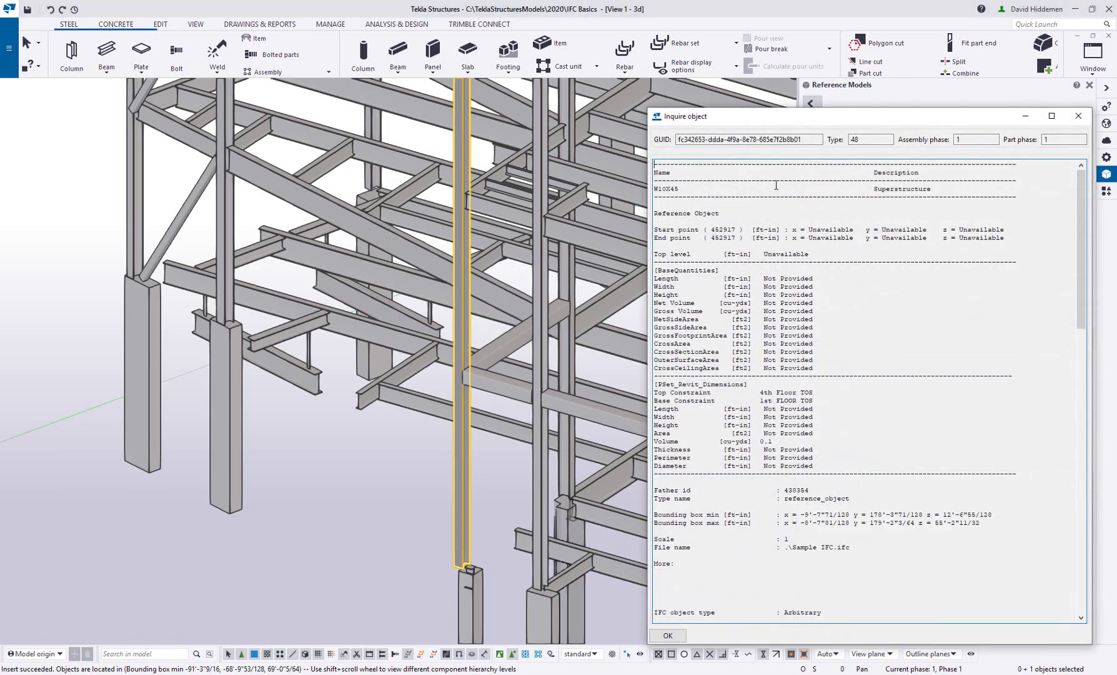
drag(791, 116, 779, 52)
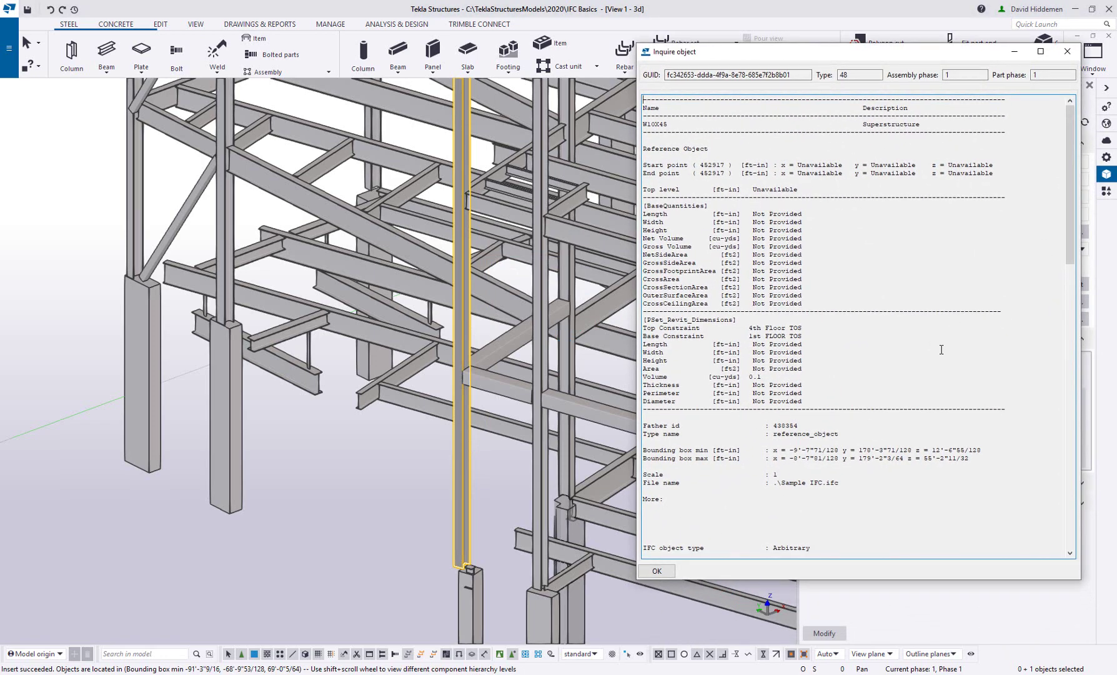
scroll(947, 357, down, 4)
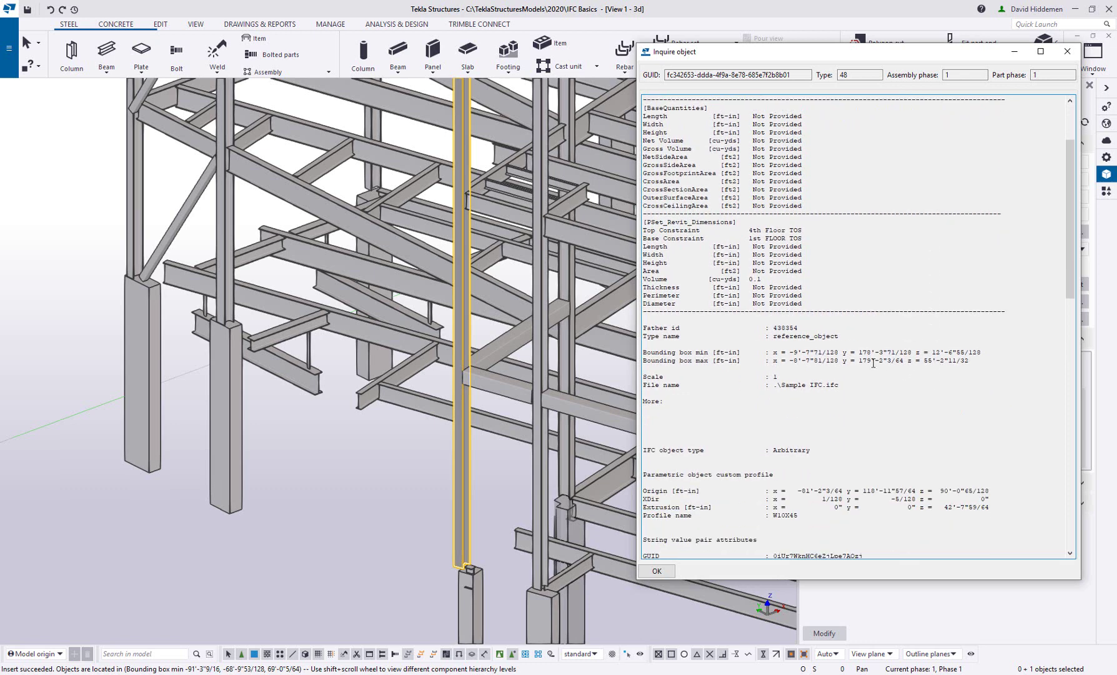
drag(838, 338, 772, 328)
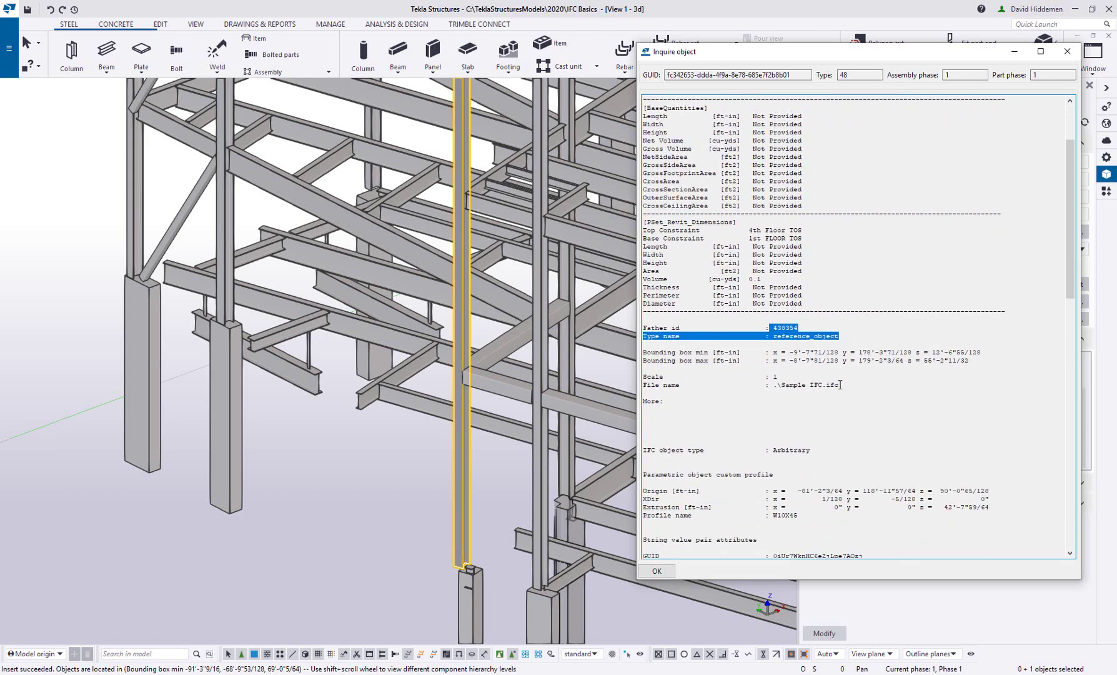
drag(841, 384, 767, 377)
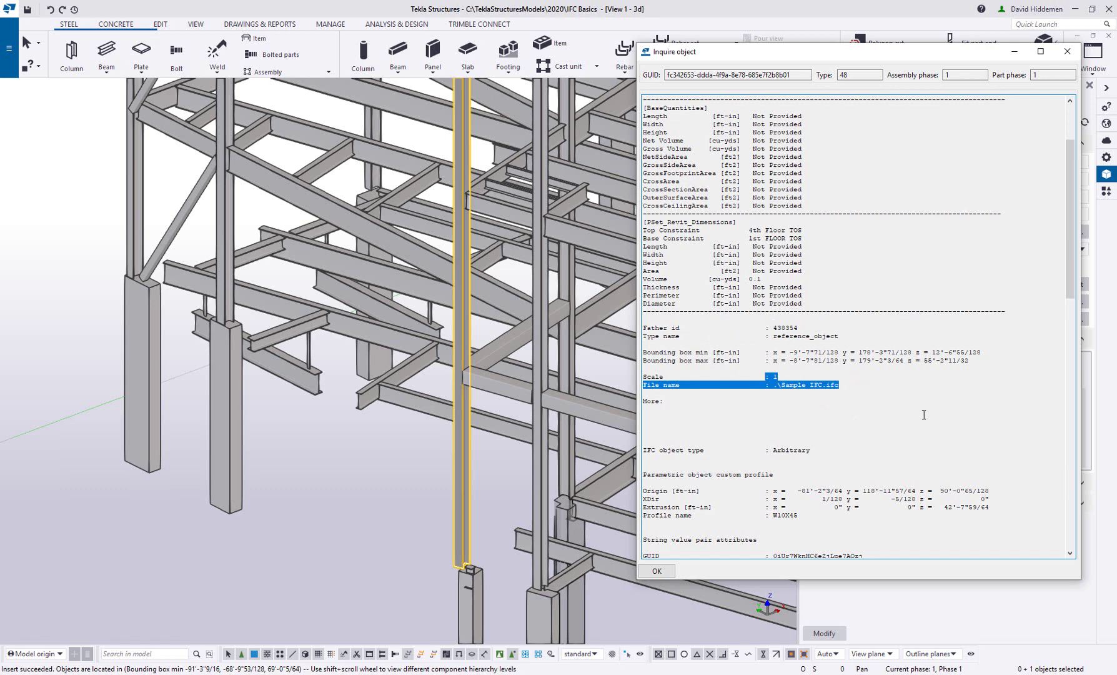
Examine the column's profile name, custom attributes, product attributes and material in the inquiry report
scroll(923, 415, down, 6)
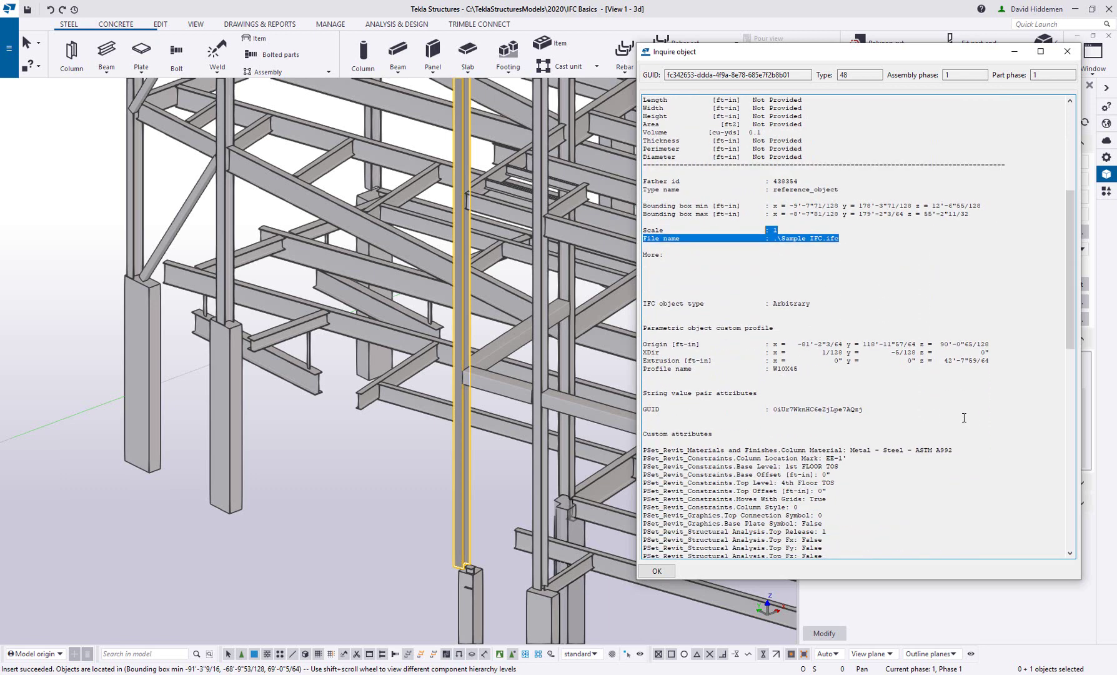
scroll(964, 417, down, 2)
drag(798, 320, 636, 318)
scroll(934, 403, down, 2)
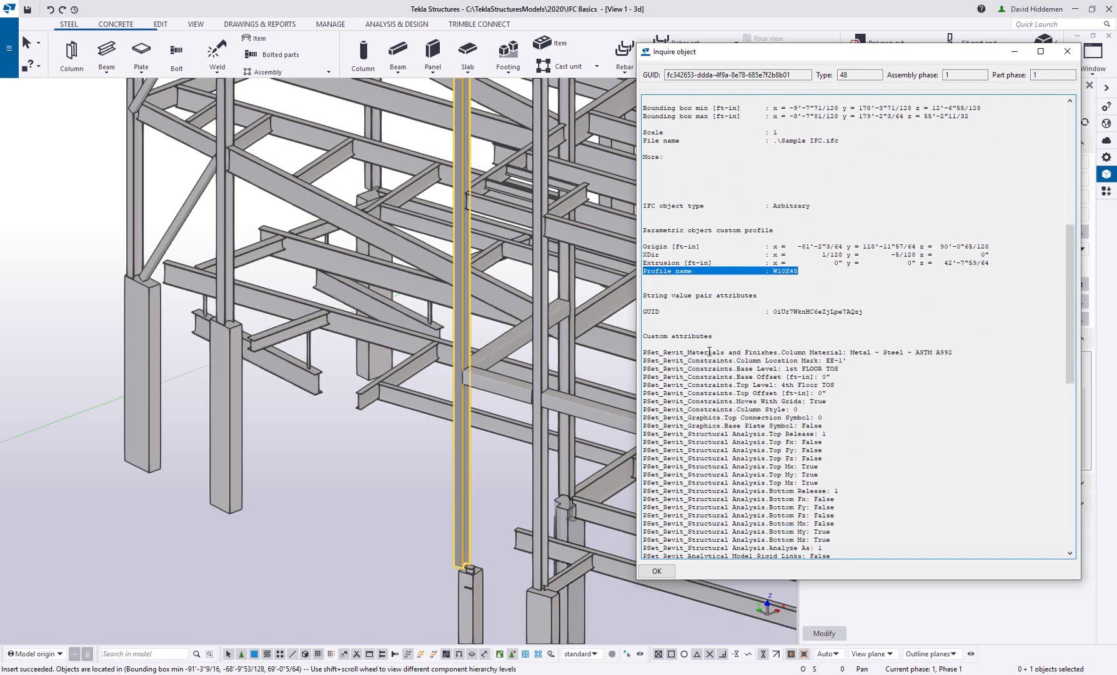
scroll(724, 349, down, 2)
scroll(860, 373, down, 2)
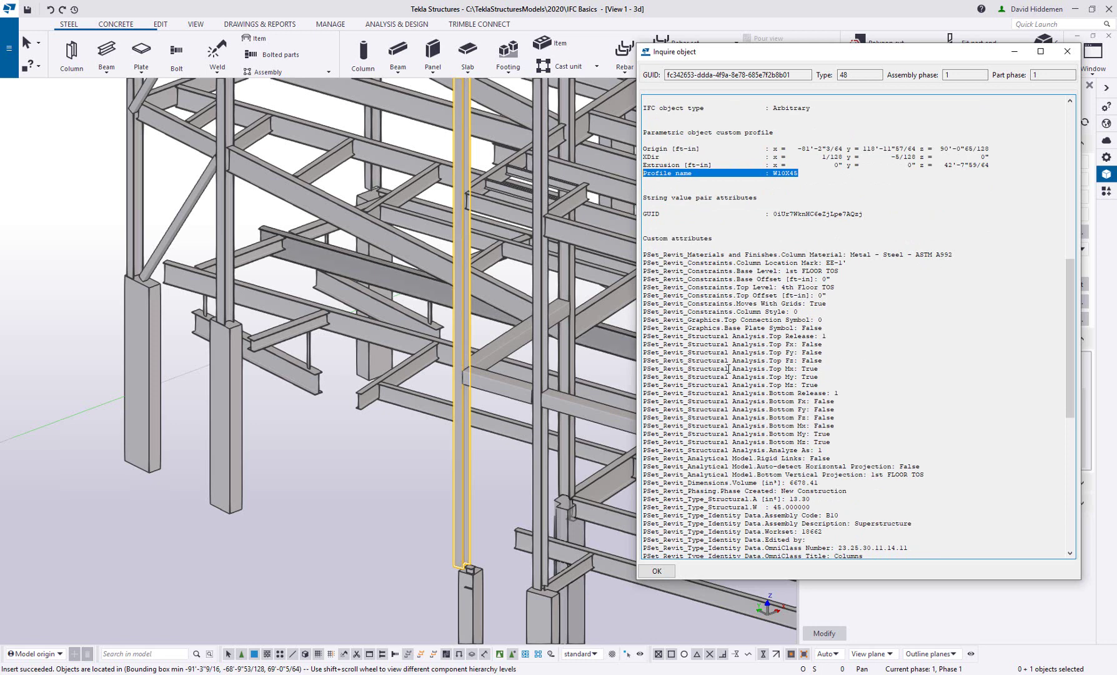
scroll(780, 381, down, 3)
scroll(774, 403, down, 12)
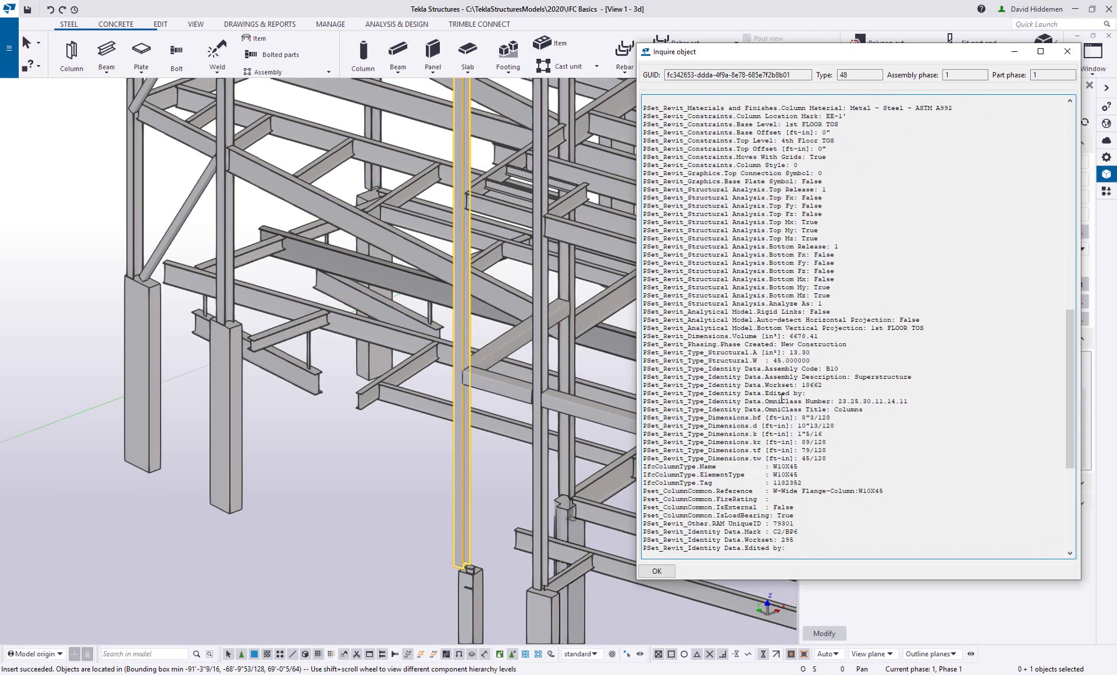
scroll(845, 423, down, 1)
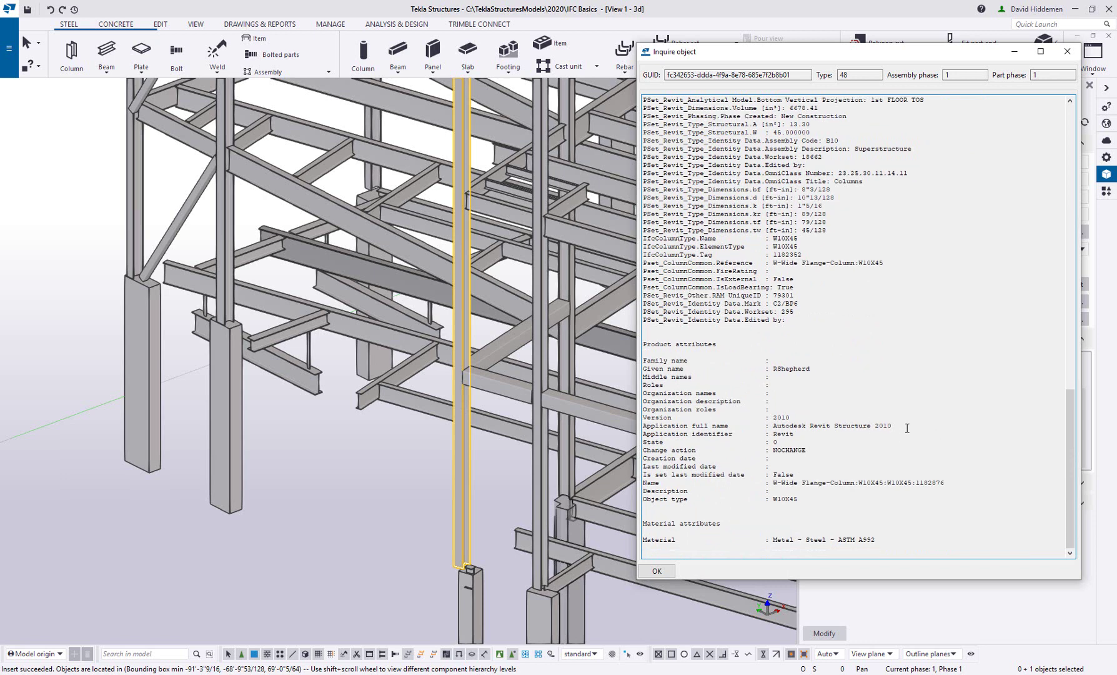
scroll(907, 428, up, 3)
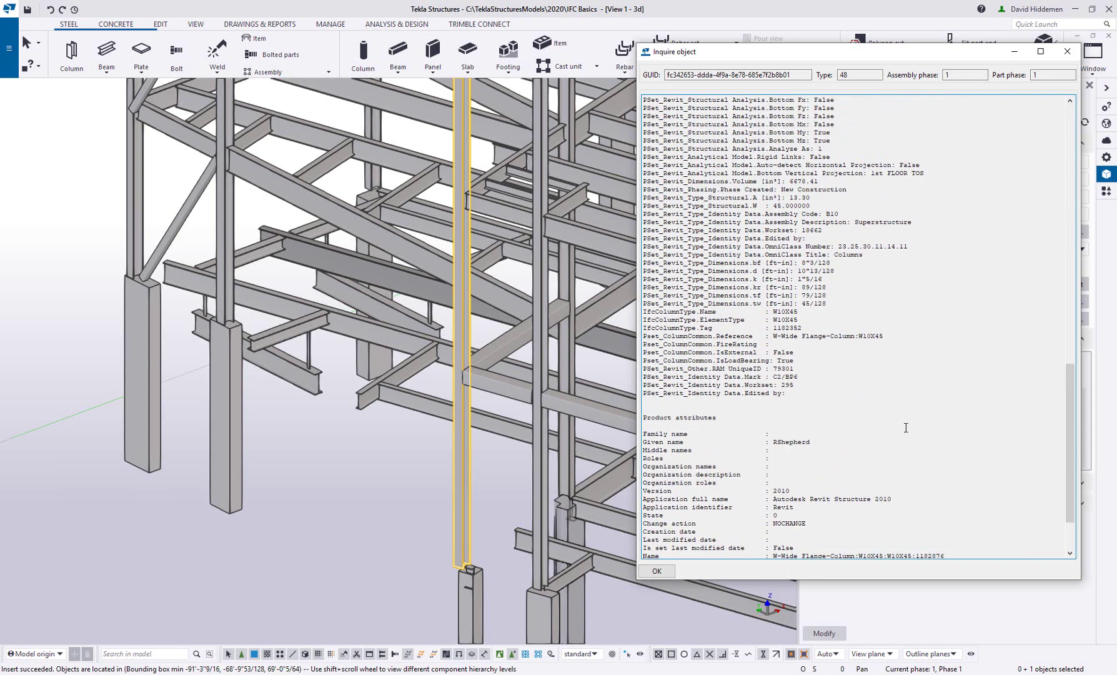
scroll(906, 428, up, 1)
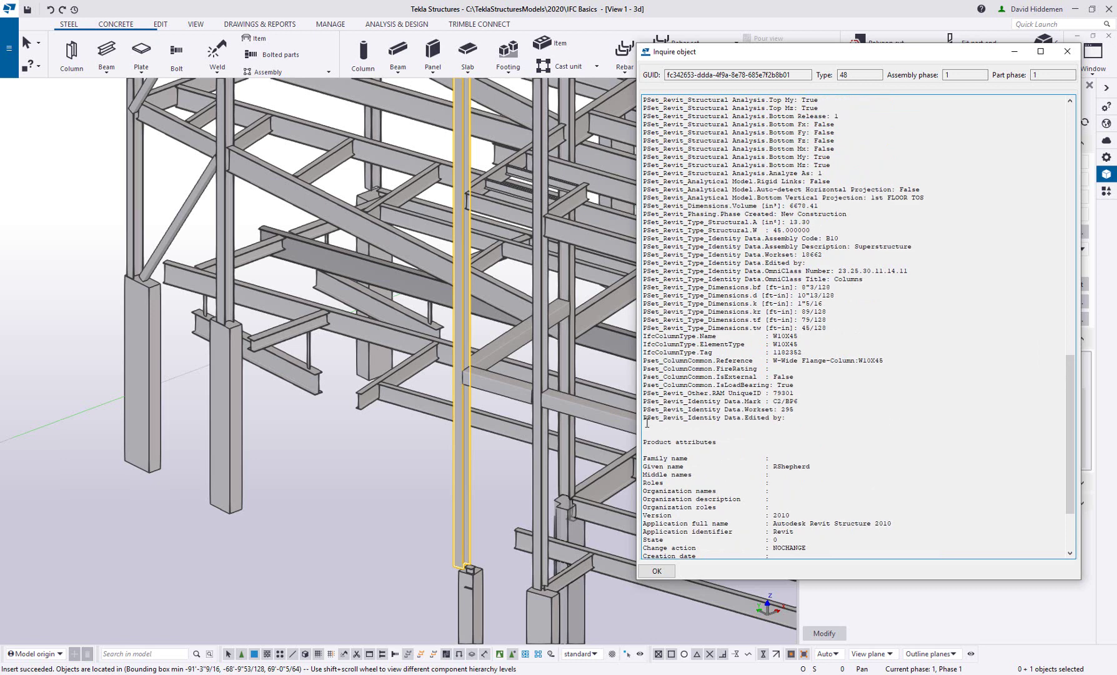
Create a new object group selection filter and add one row with its category set to Template
click(613, 653)
drag(478, 359, 194, 401)
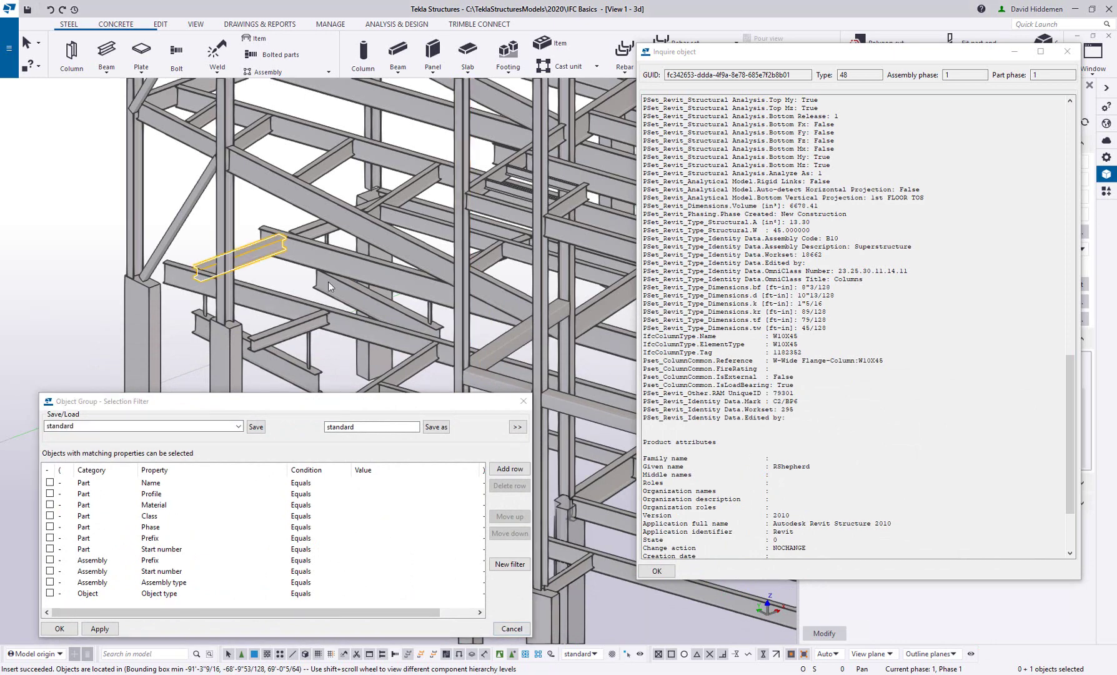
drag(328, 281, 215, 144)
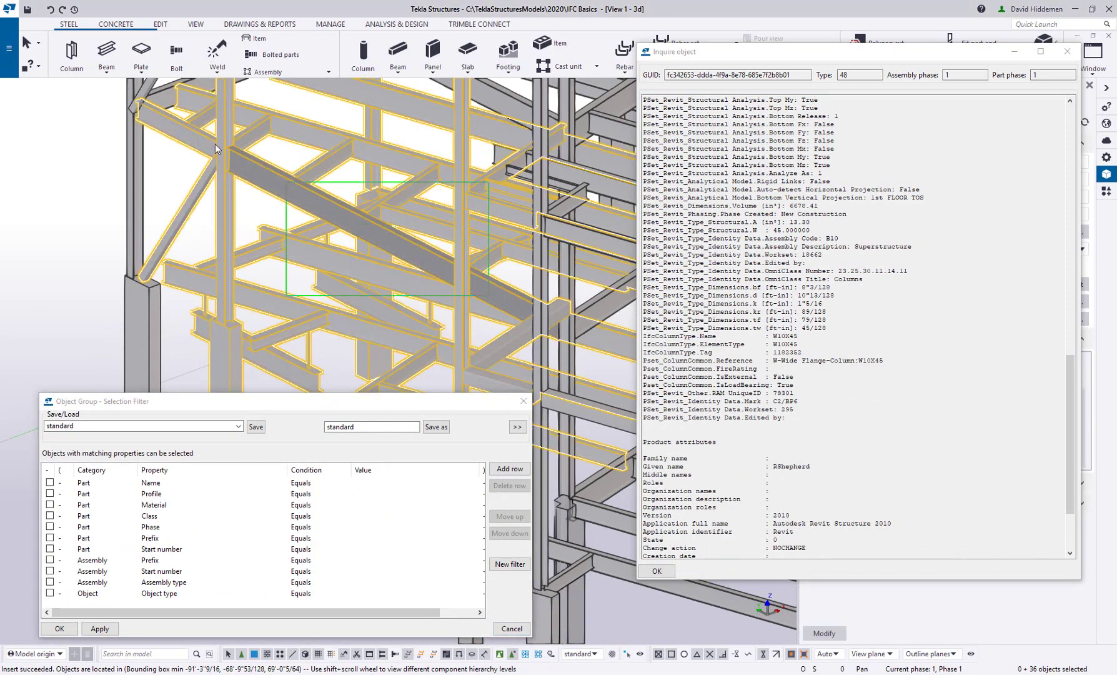
click(54, 178)
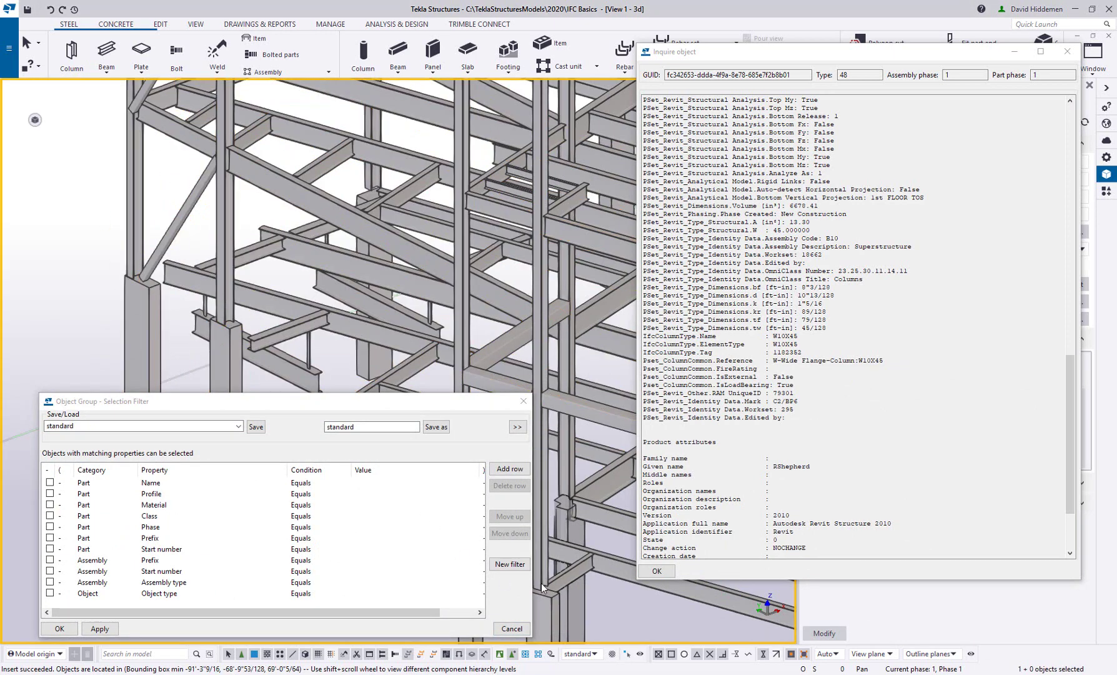
click(510, 564)
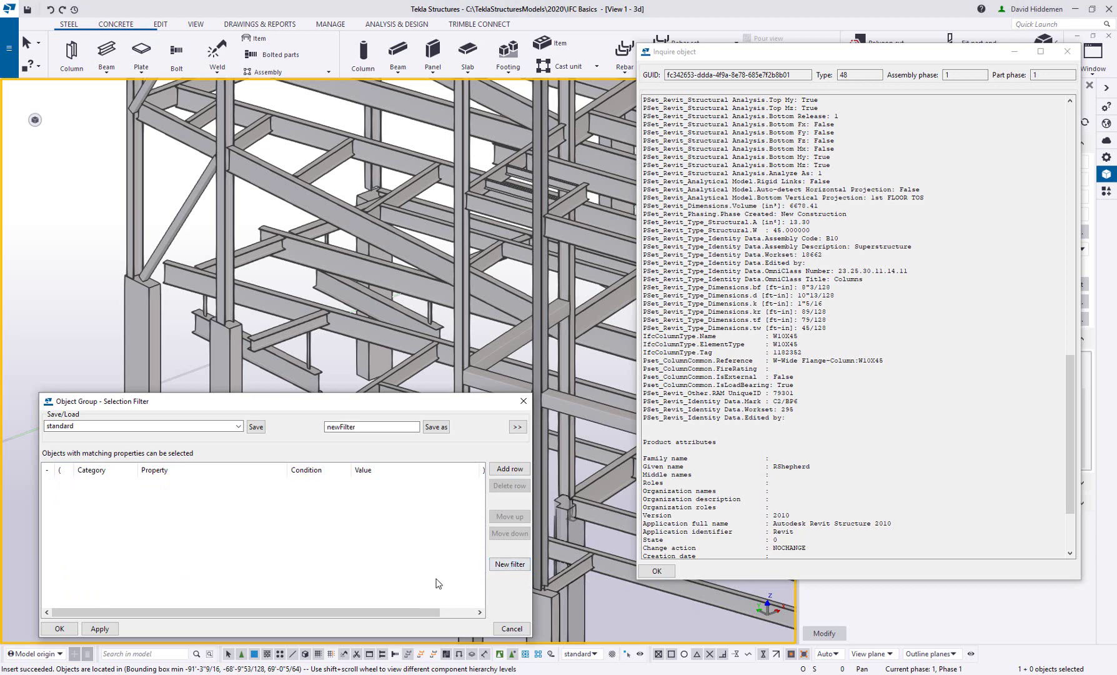
click(507, 471)
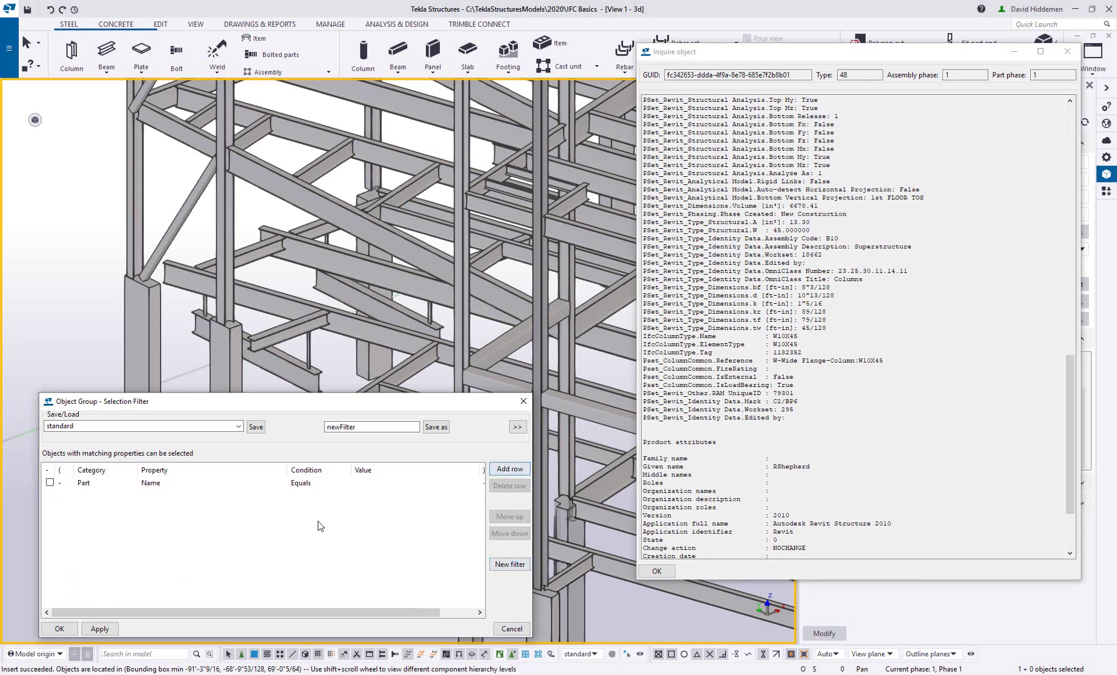
click(104, 481)
click(133, 482)
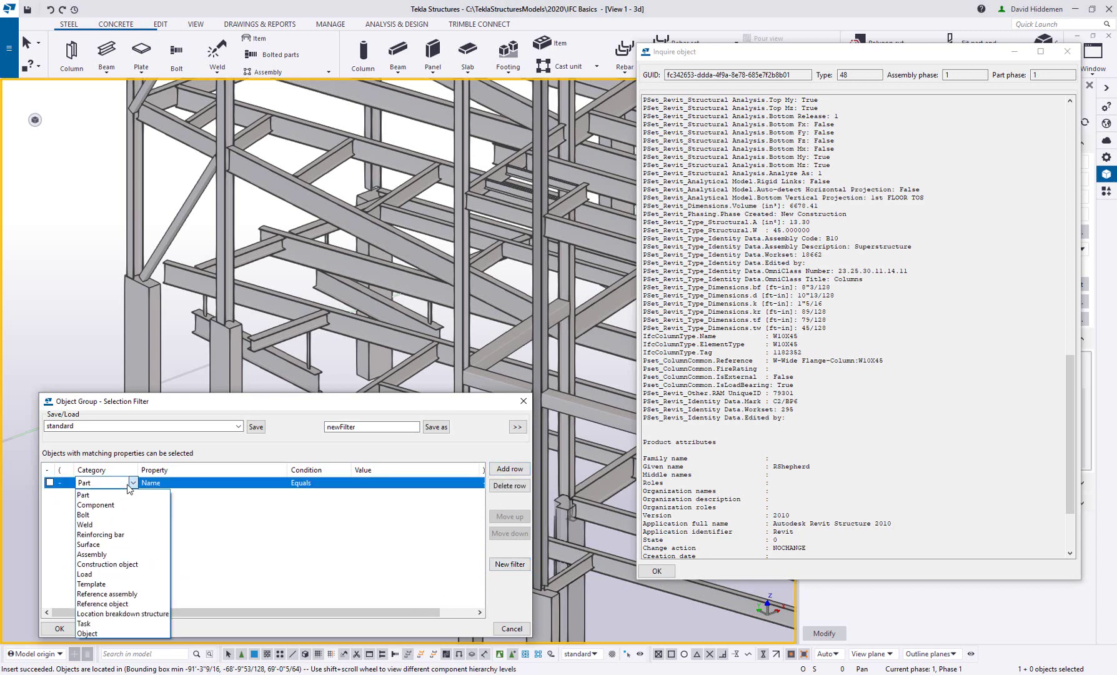
click(145, 584)
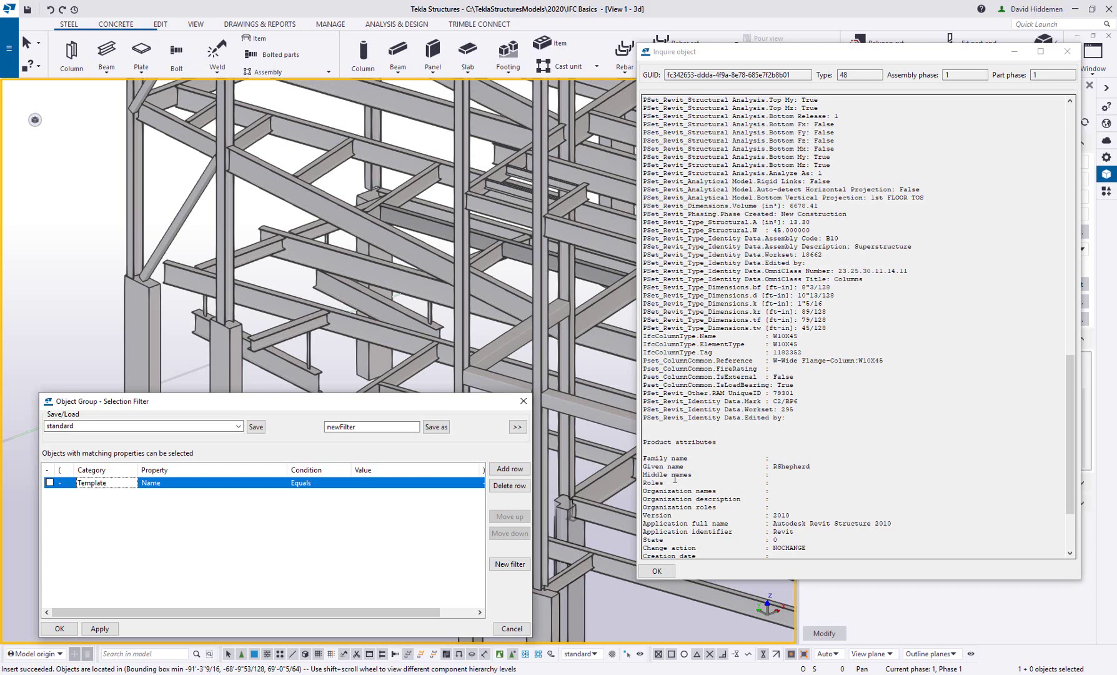
Browse the predefined property options for the Template row of the new filter
click(182, 486)
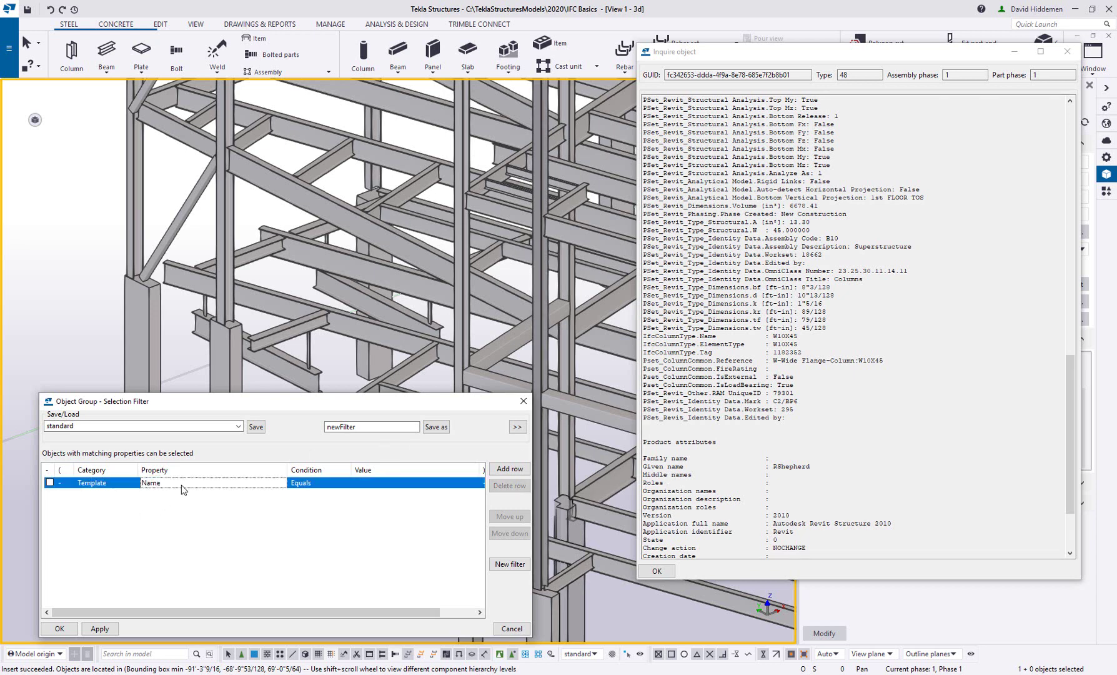
click(184, 487)
click(282, 483)
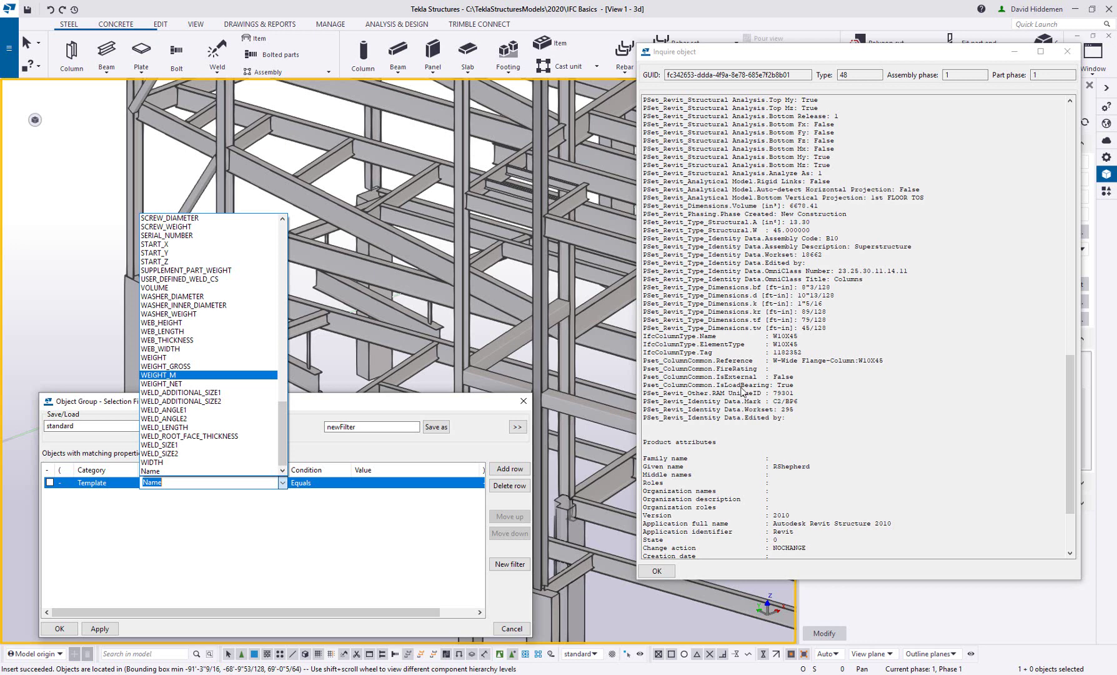
click(818, 412)
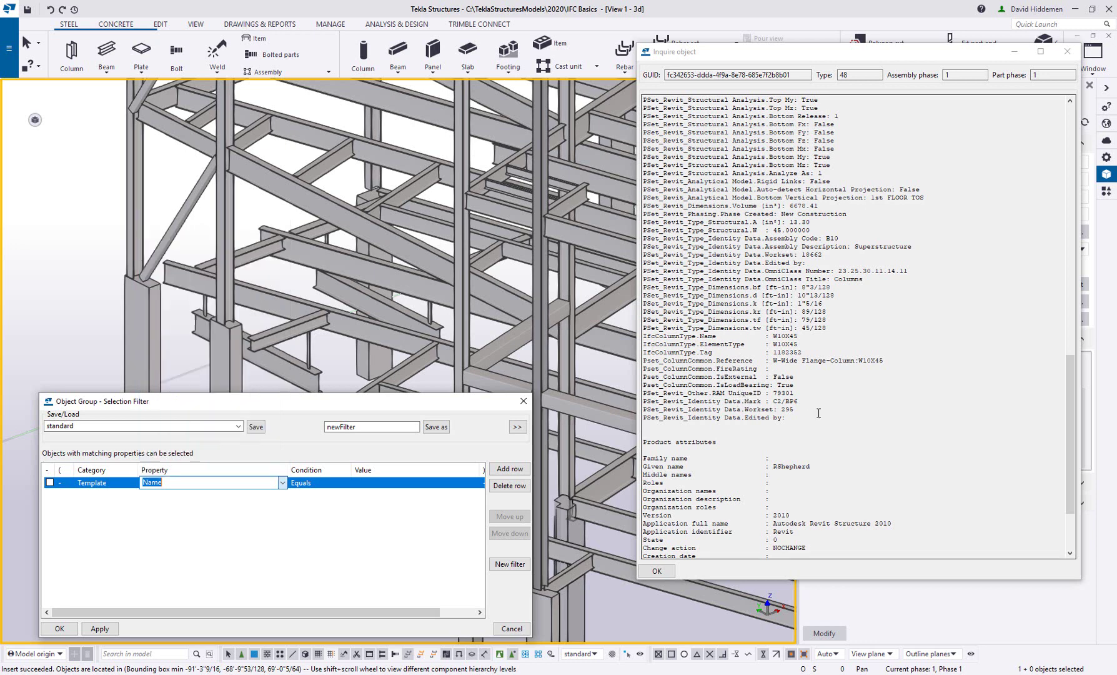
Examine the column's Pset_ColumnCommon.Reference and IfcColumnType.Name attributes and the surrounding custom attributes in the inquiry report
click(646, 361)
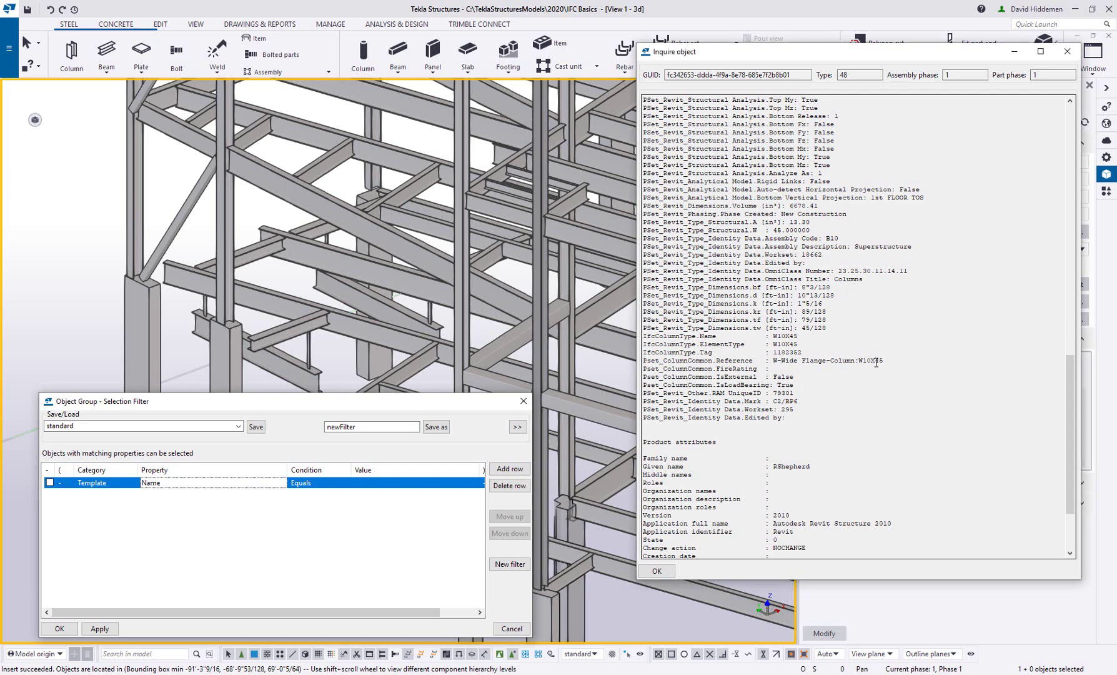
drag(883, 361, 657, 366)
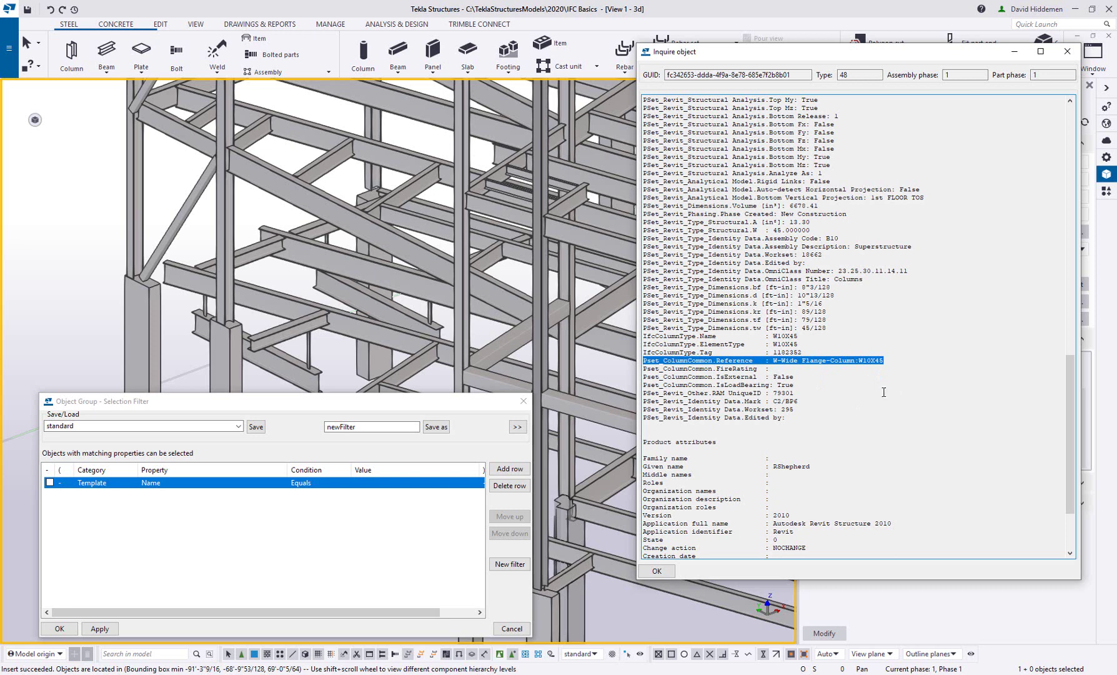
drag(798, 336, 774, 336)
scroll(830, 495, down, 2)
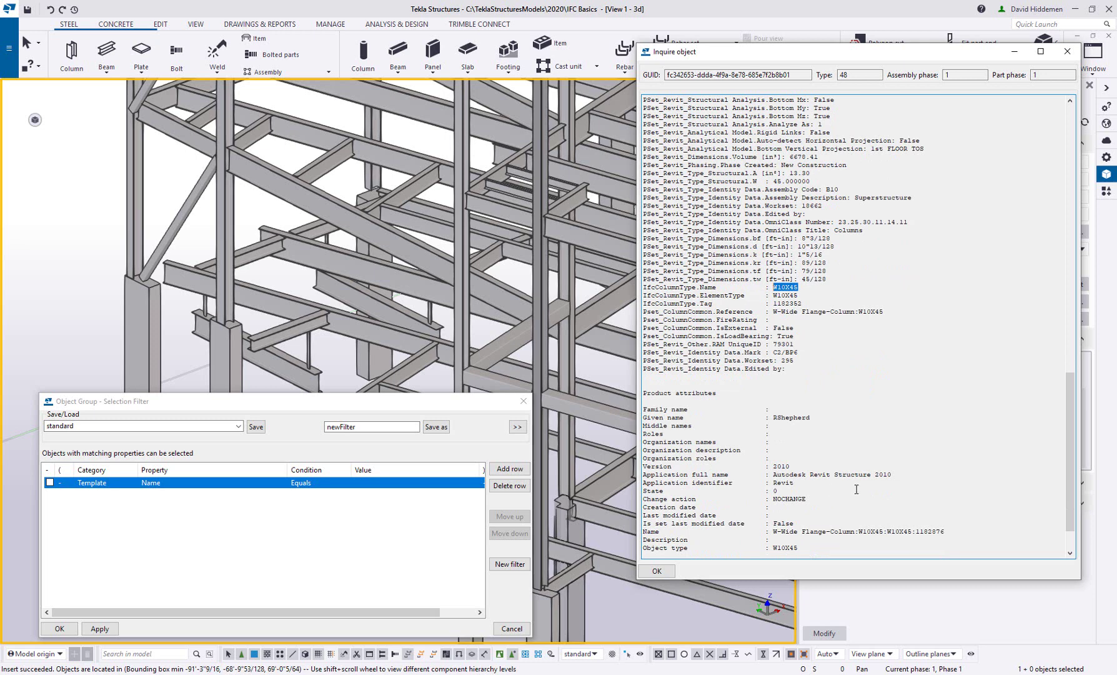
scroll(867, 486, down, 1)
scroll(850, 473, up, 9)
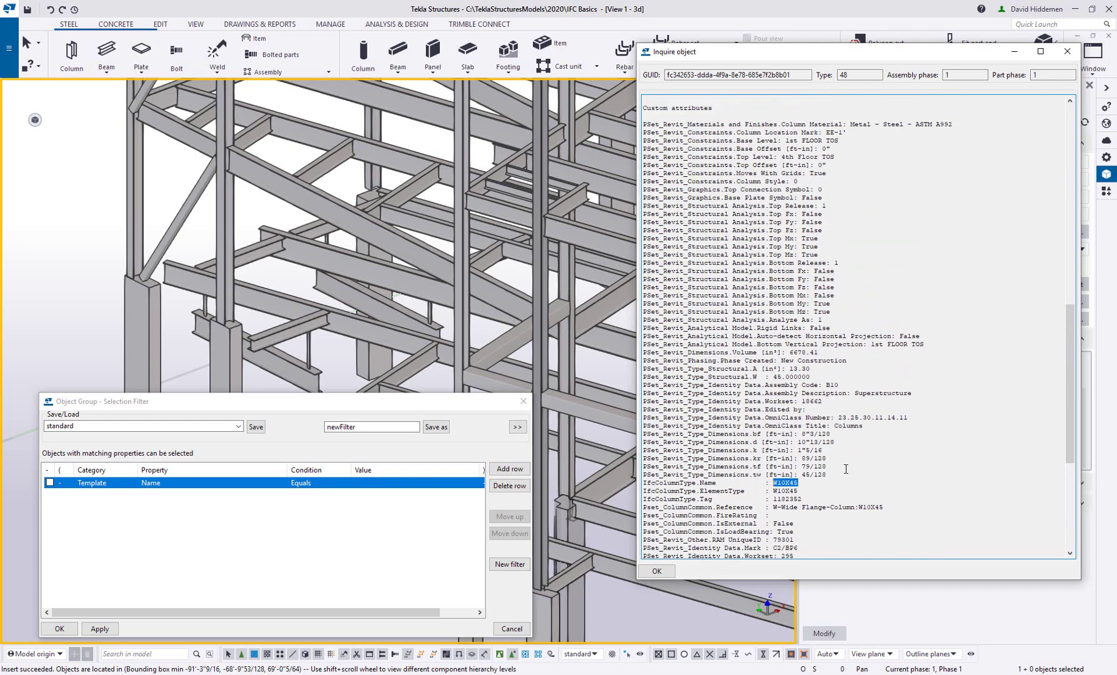
Review the Column Material and Pset_ColumnCommon.Reference entries among the custom attributes of the inquired column
drag(966, 123, 737, 124)
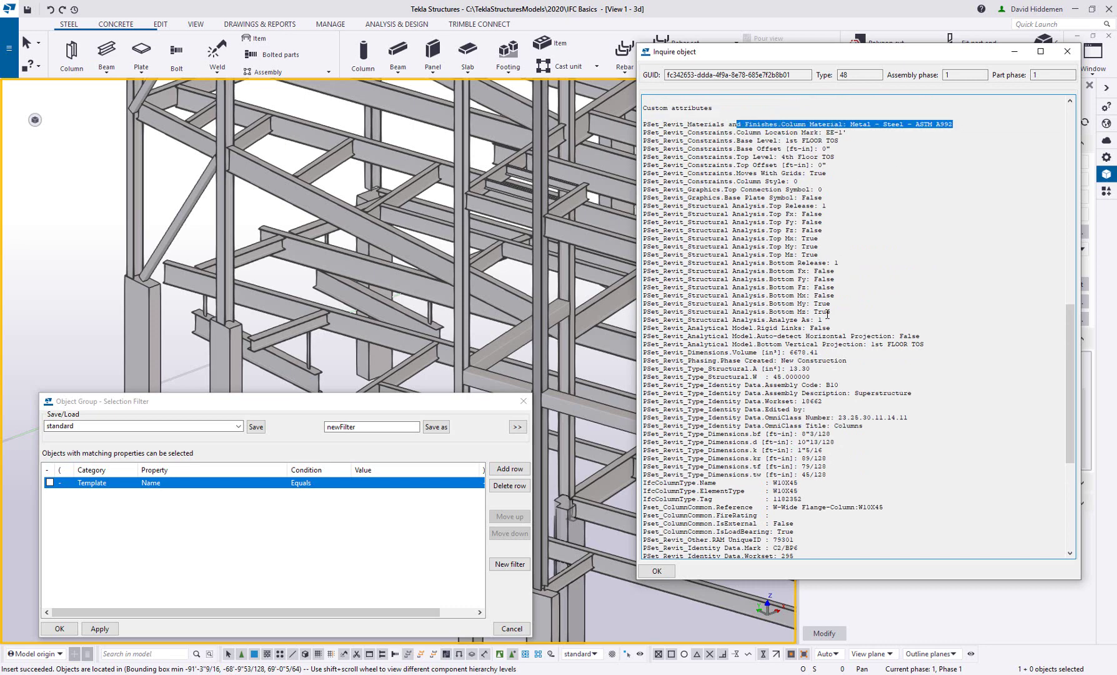
scroll(819, 322, down, 1)
scroll(878, 428, down, 2)
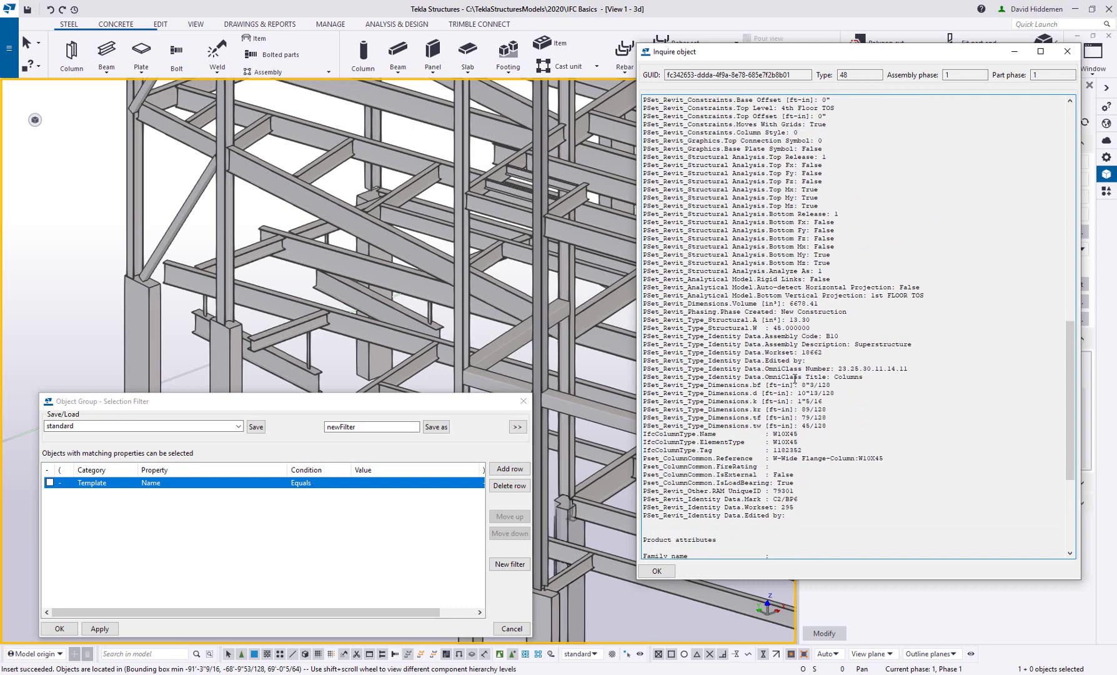
drag(882, 432, 638, 433)
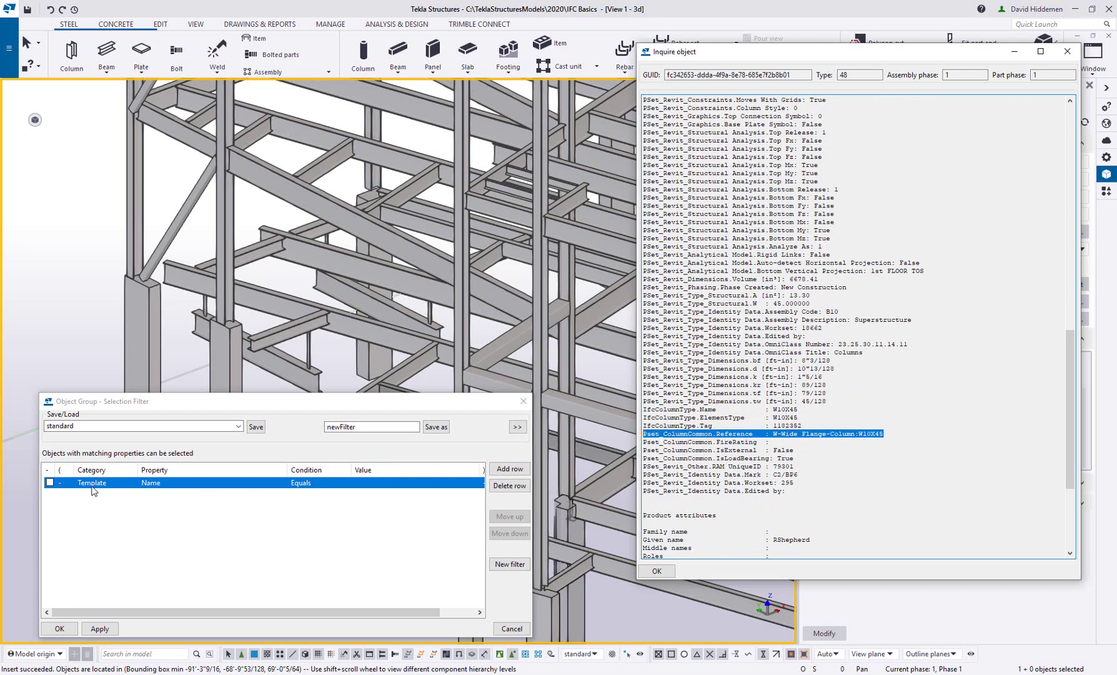
Set the Template row's property to EXTERNAL.Pset_ColumnCommon.Reference, copying the attribute name from the inquiry report
click(168, 488)
click(168, 484)
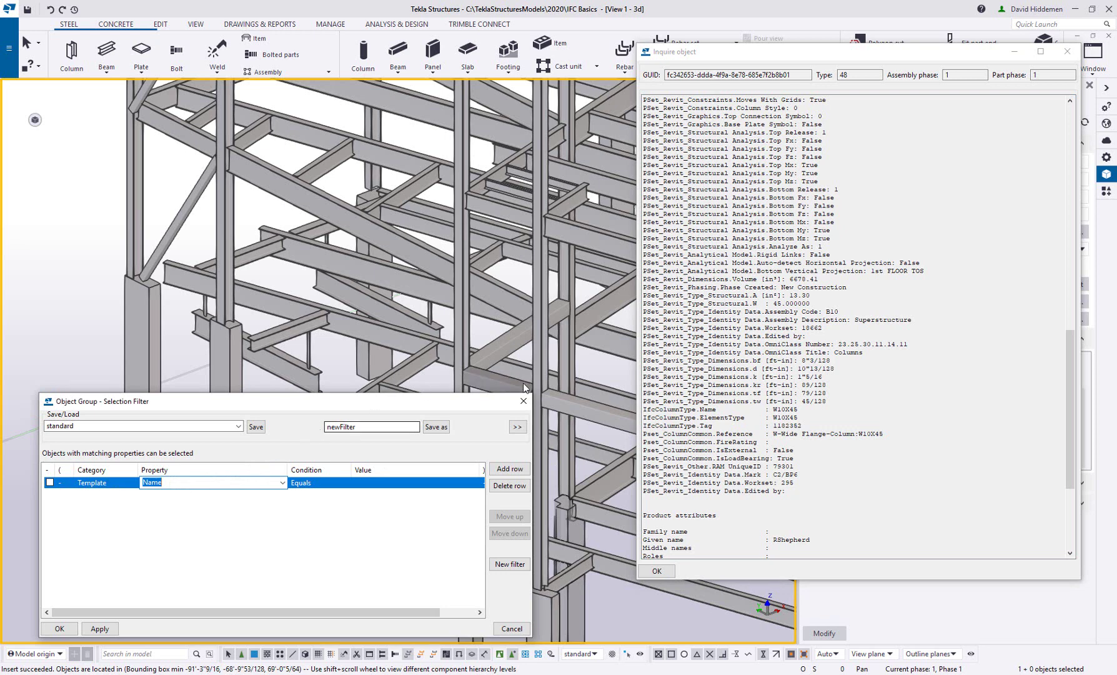
click(764, 431)
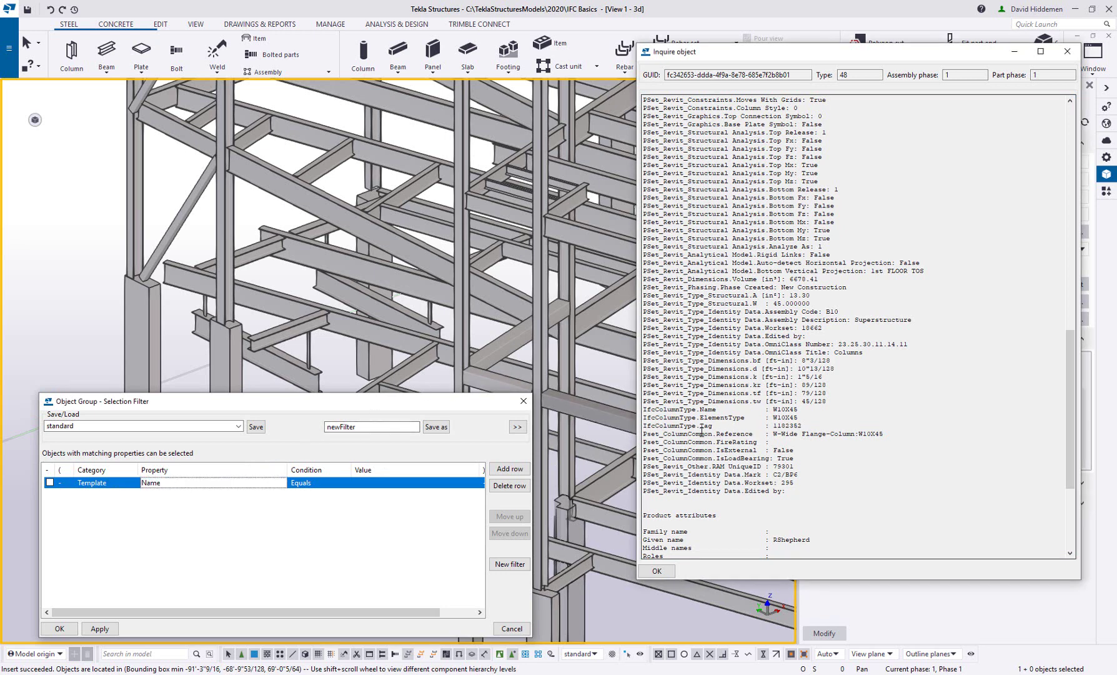
drag(644, 434, 754, 433)
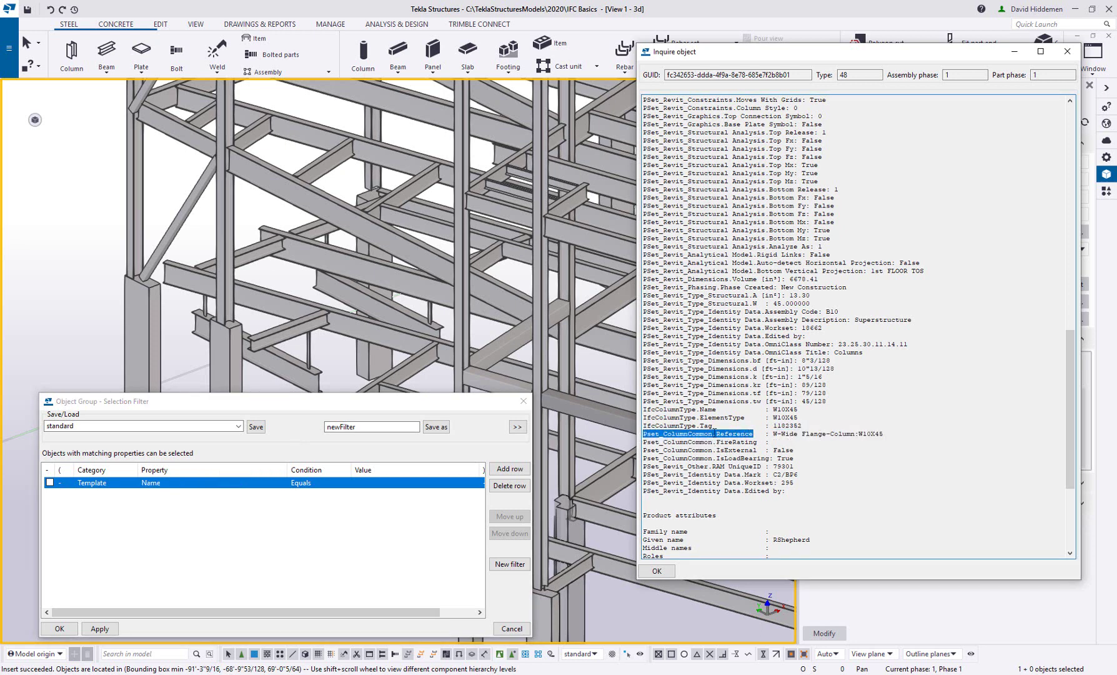
right_click(716, 434)
click(644, 475)
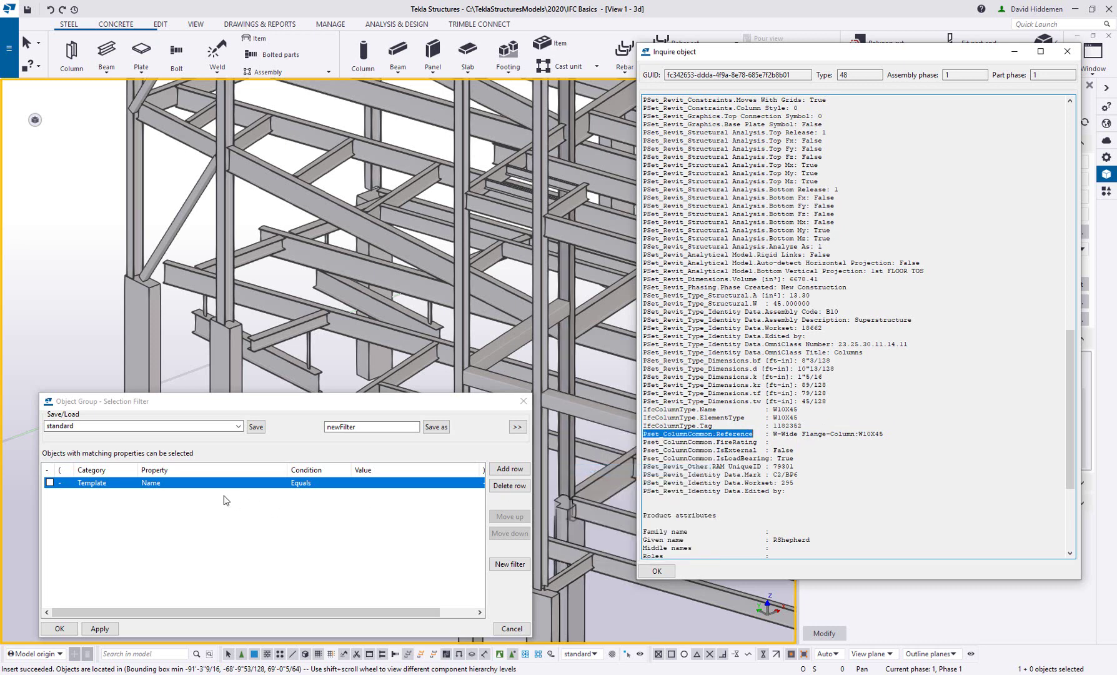
click(176, 483)
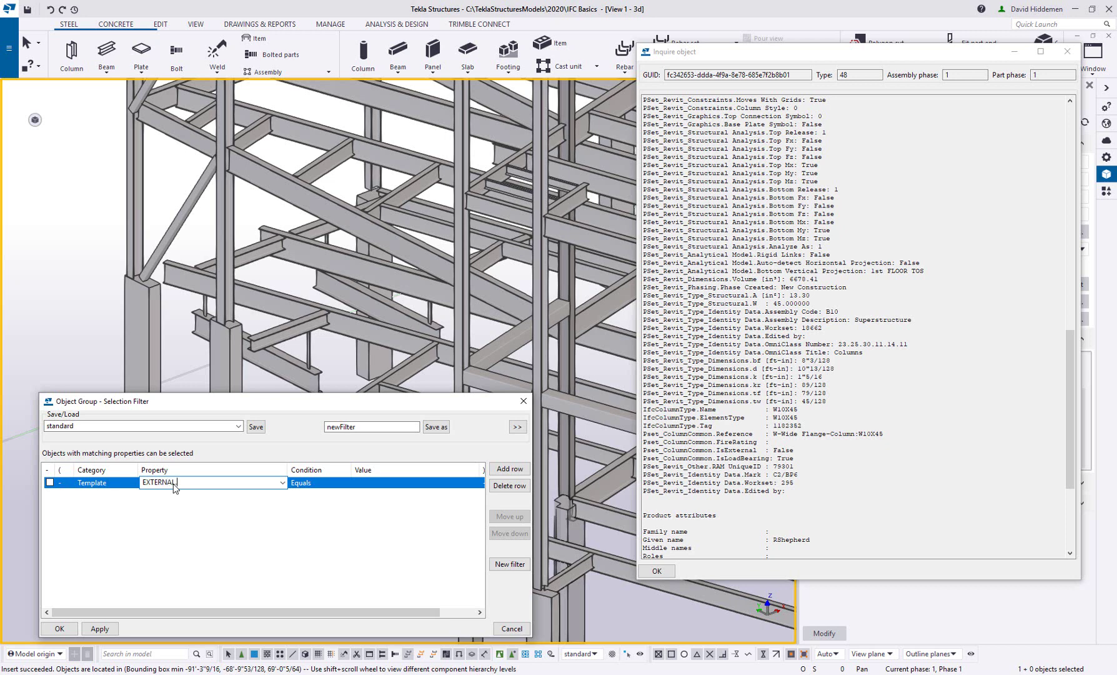
key(ctrl+v)
Set the row's value to "W-Wide Flange-Column:W10X45" by picking a matching column in the model, and apply the filter
click(379, 488)
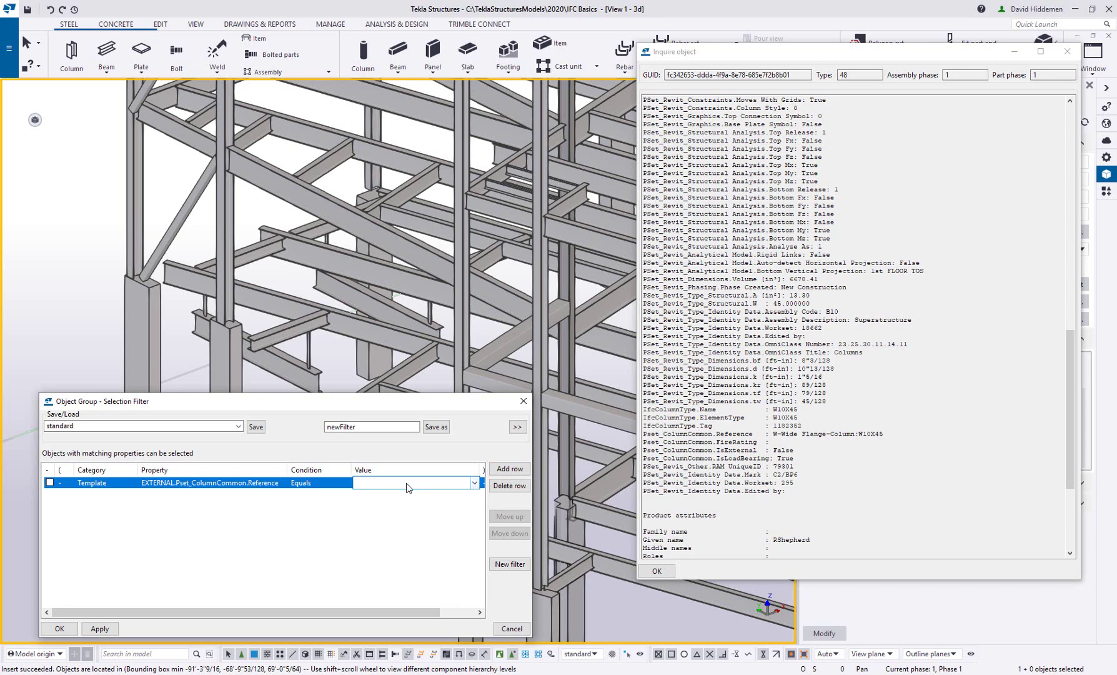
click(475, 483)
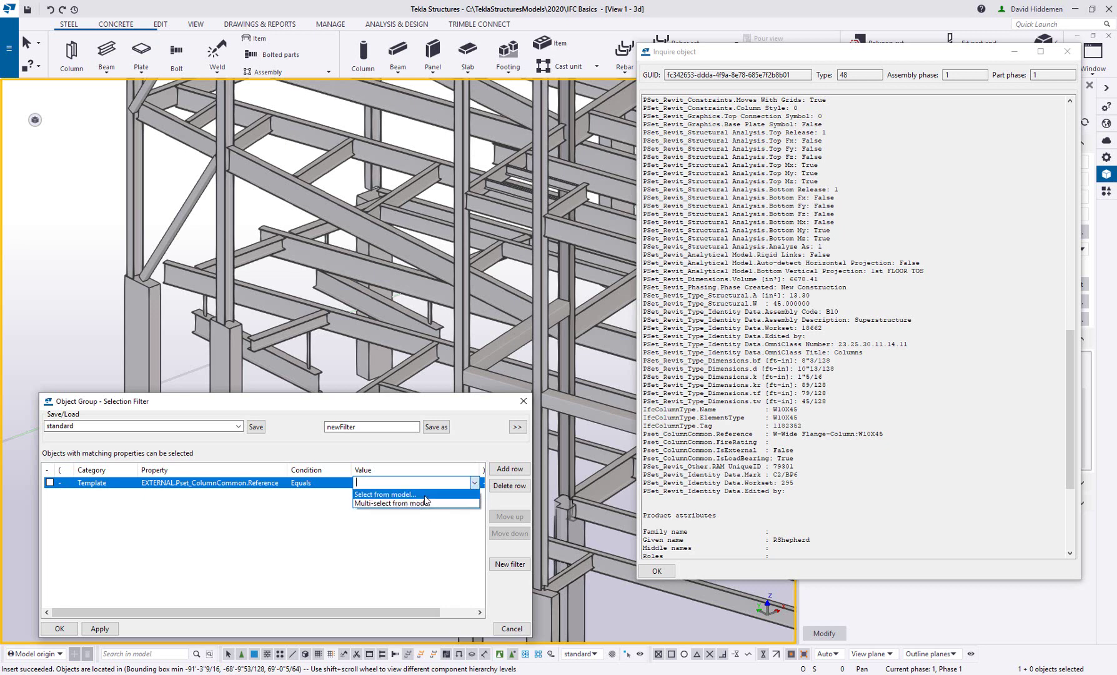
click(370, 495)
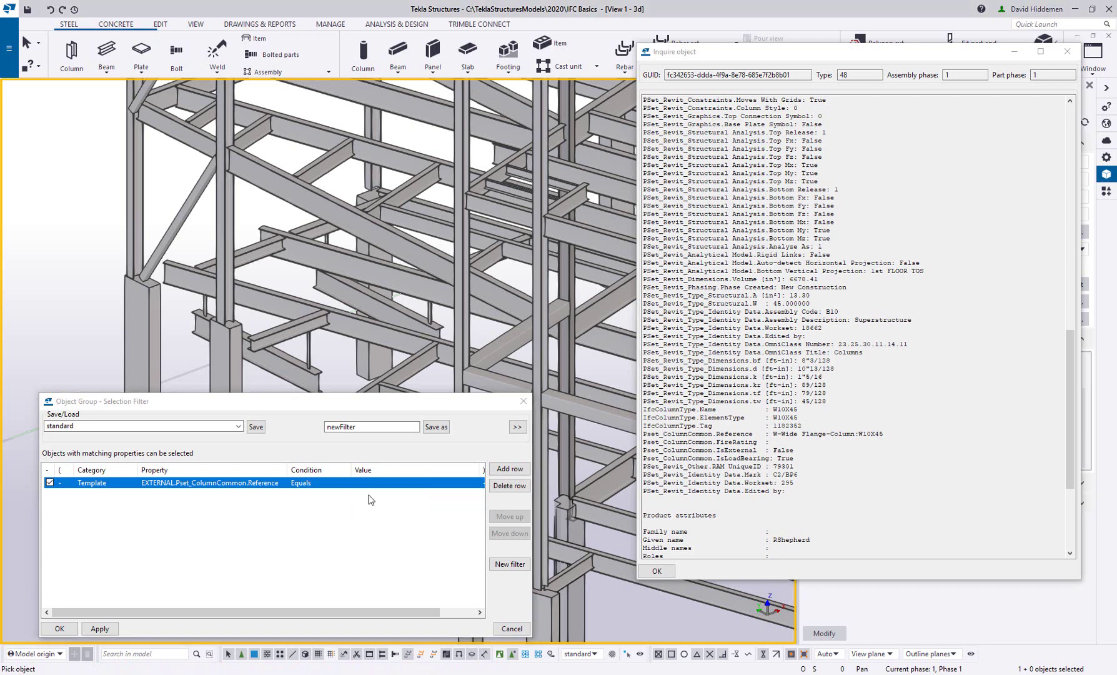
click(460, 331)
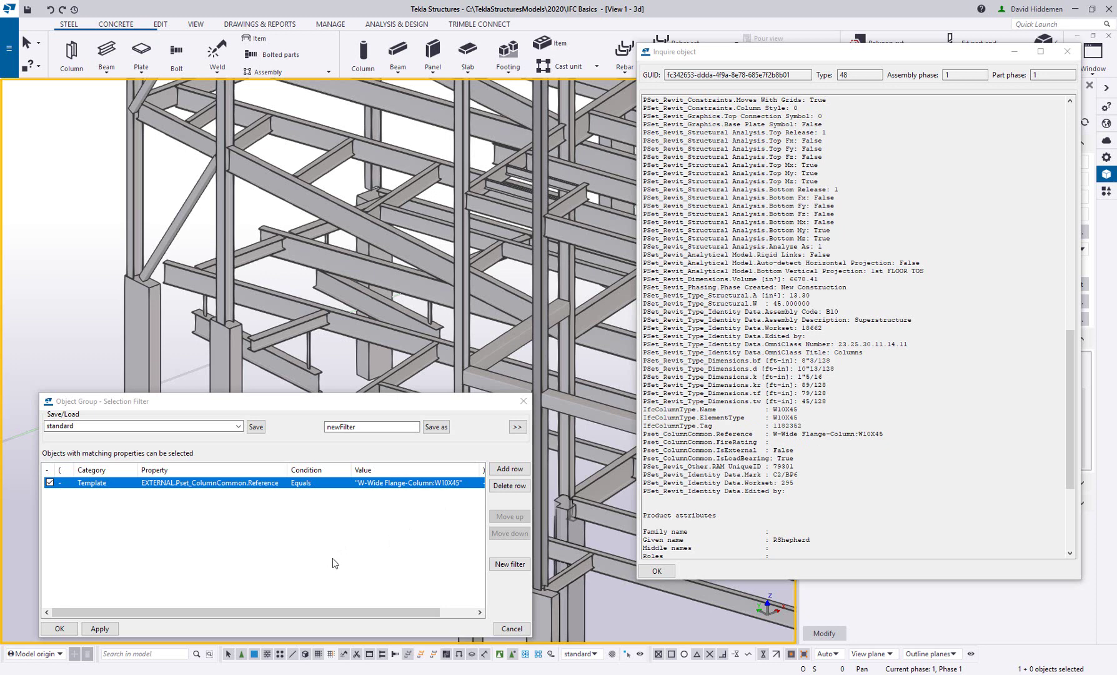
click(100, 629)
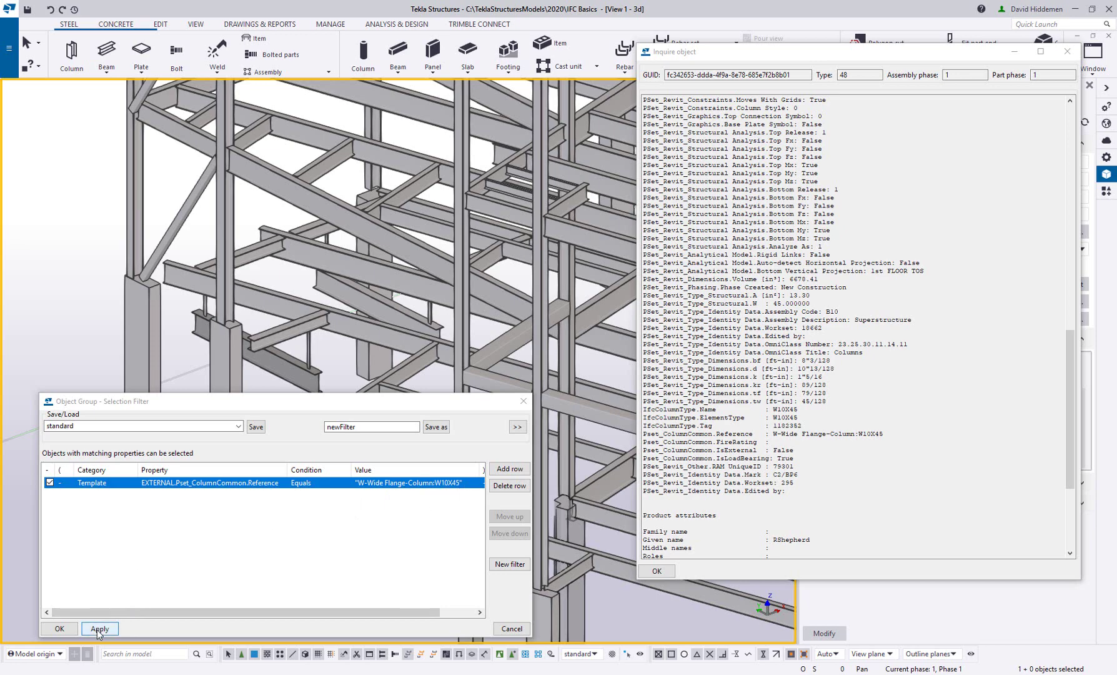
Area-select the steel frame with the W10X45 filter active and inspect which columns get selected
scroll(164, 81, down, 3)
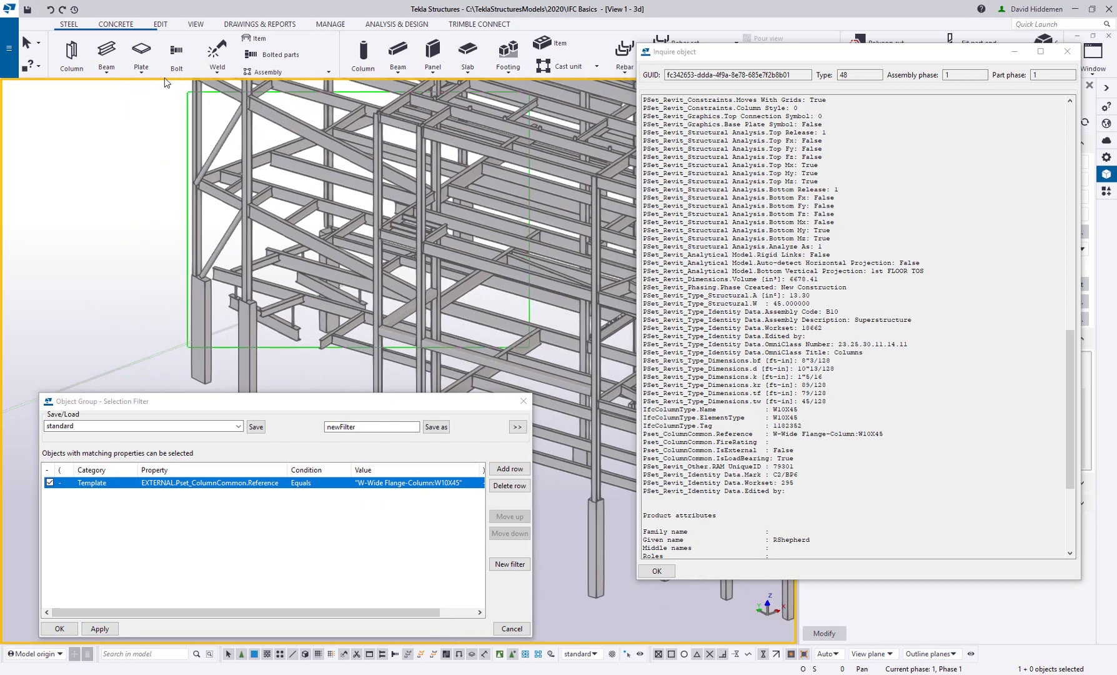
key(ctrl+a)
scroll(269, 228, up, 3)
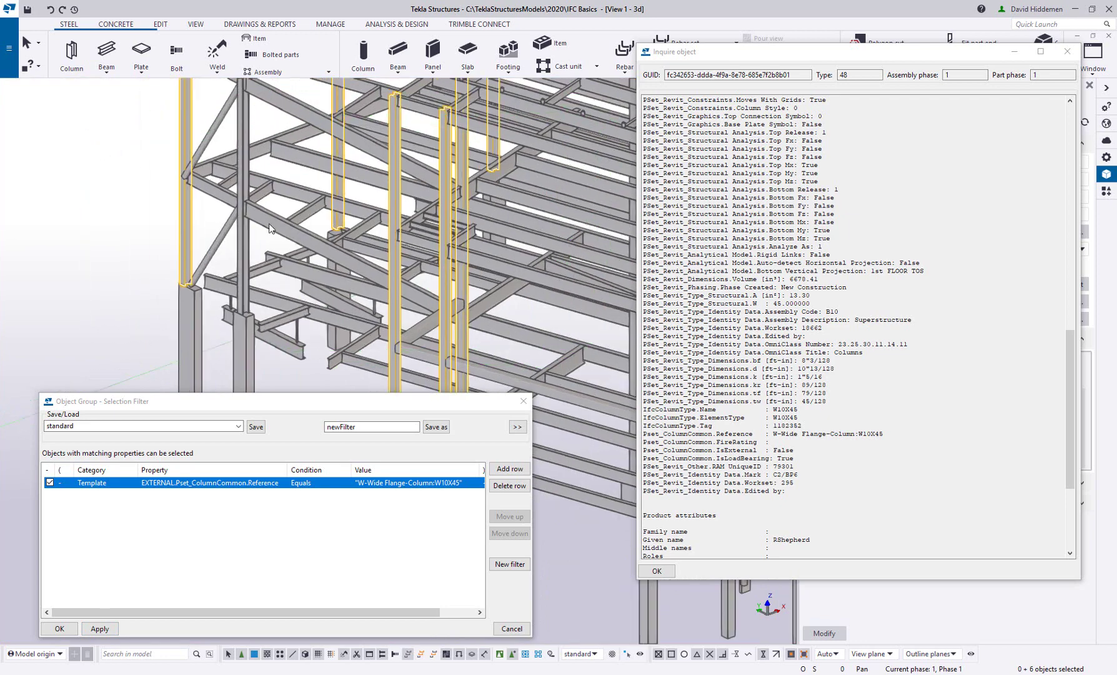
scroll(269, 228, up, 2)
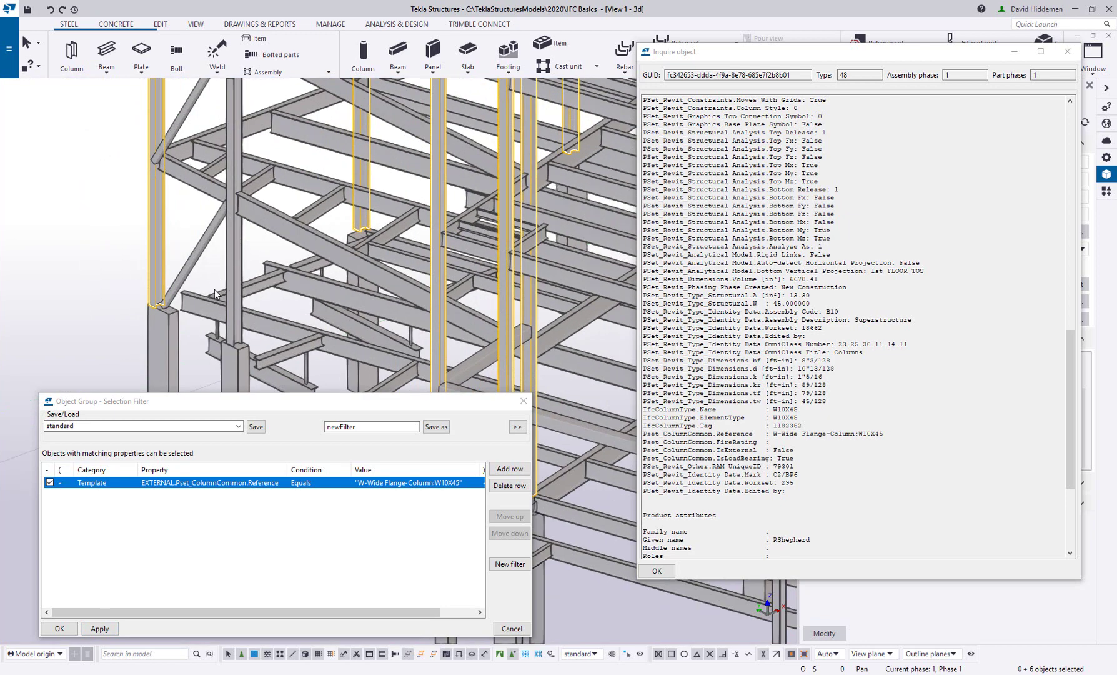
ctrl+middle_drag(215, 289, 500, 332)
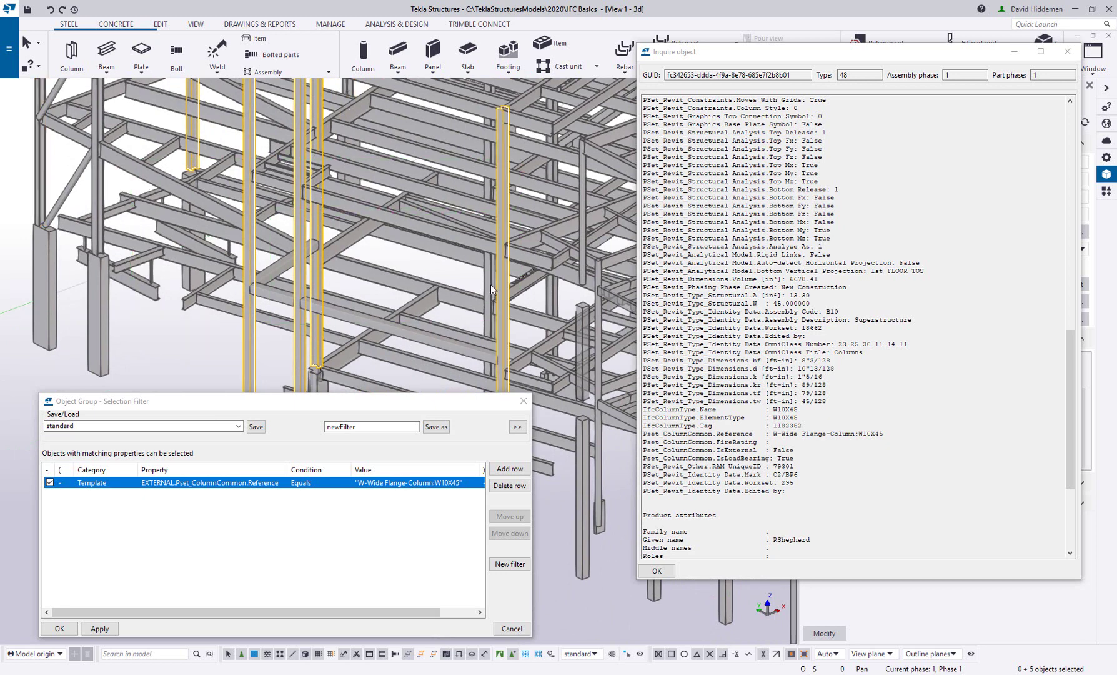
middle_drag(305, 265, 387, 301)
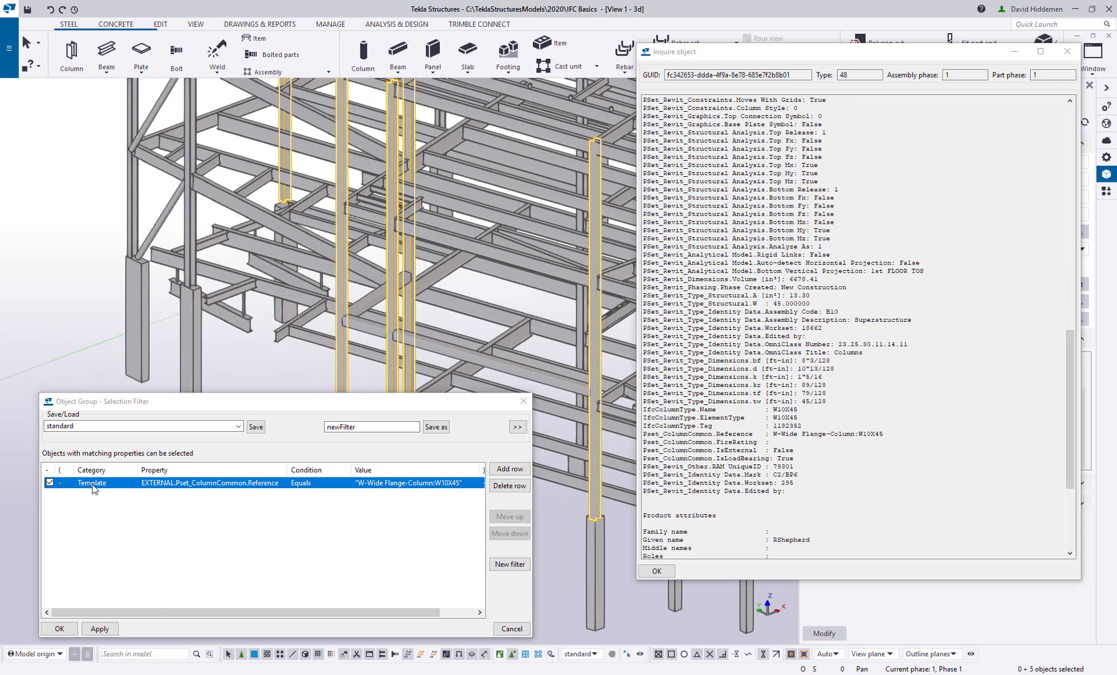
Change the filter row's condition to Contains, shorten its value to "W-Wide Flange", and apply the filter
click(320, 486)
click(346, 483)
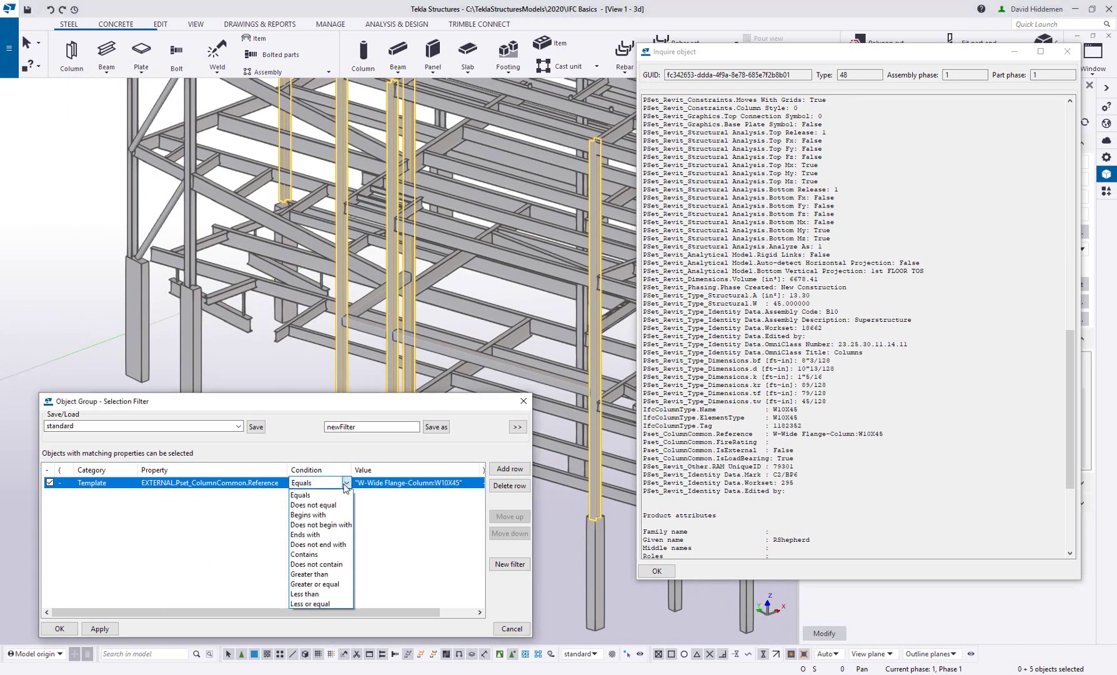
click(331, 555)
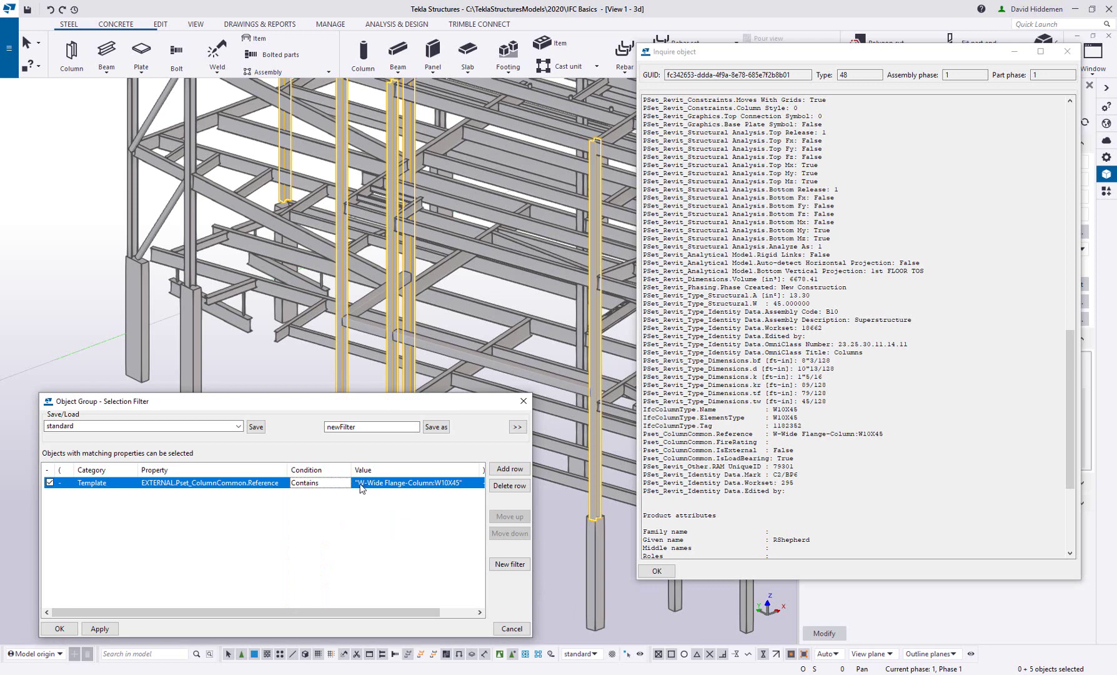
click(459, 488)
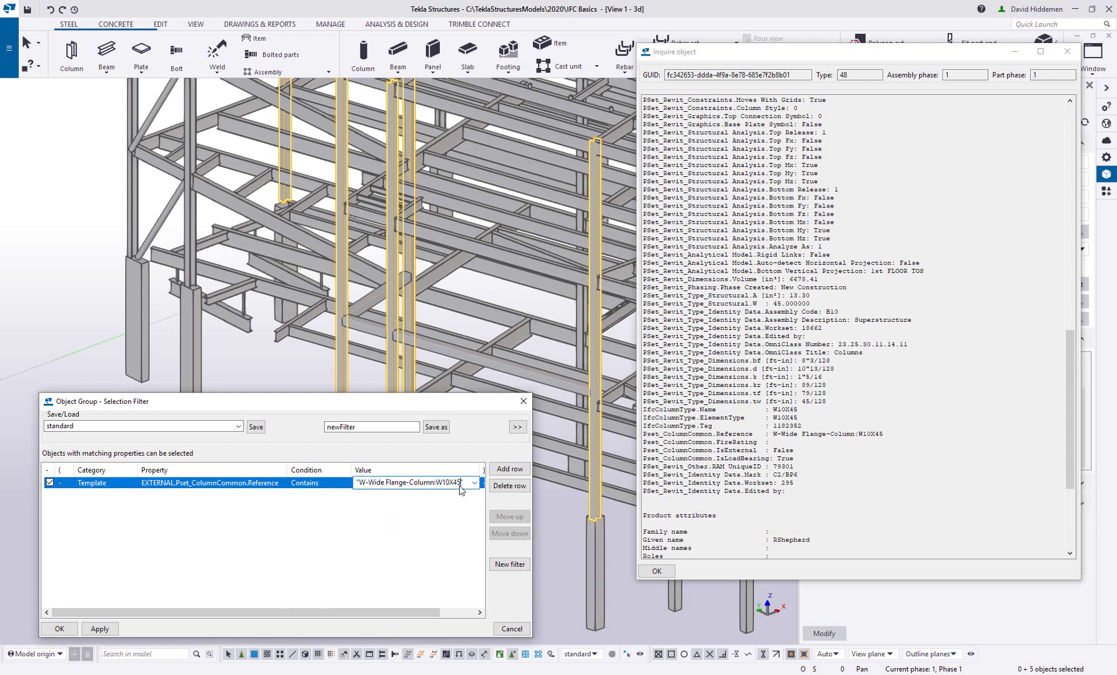
drag(461, 489, 406, 493)
key(BackSpace)
click(100, 628)
Clear the selection, area-select the frame with the "W-Wide Flange" filter active, and inspect the selected columns
click(45, 290)
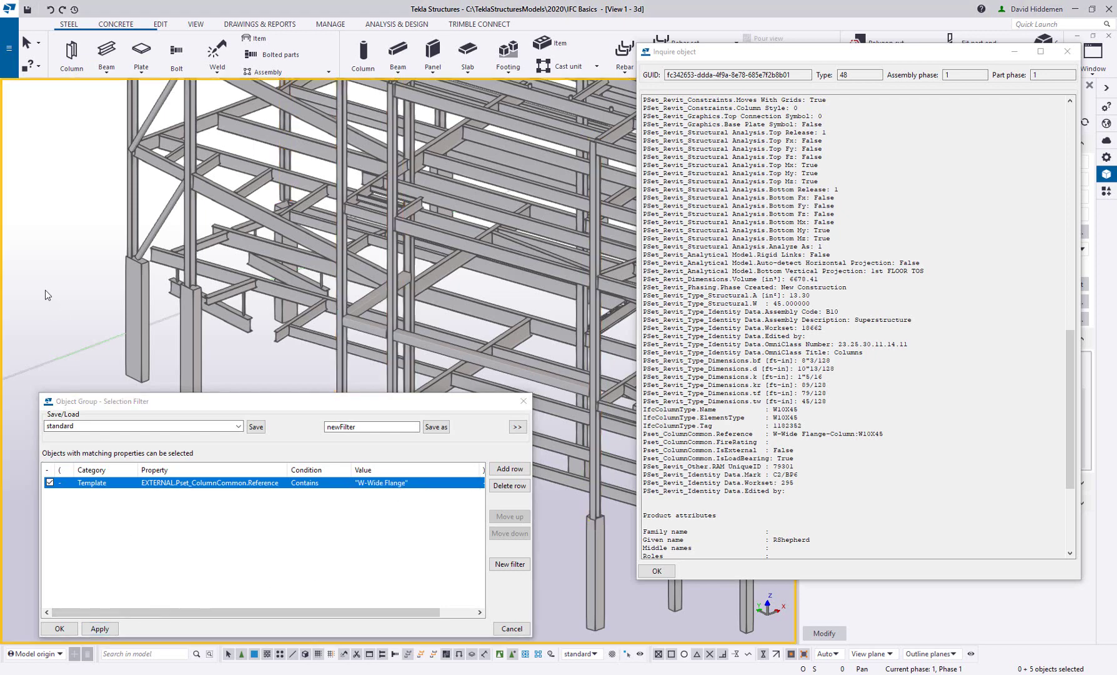
scroll(197, 277, down, 5)
drag(389, 373, 88, 80)
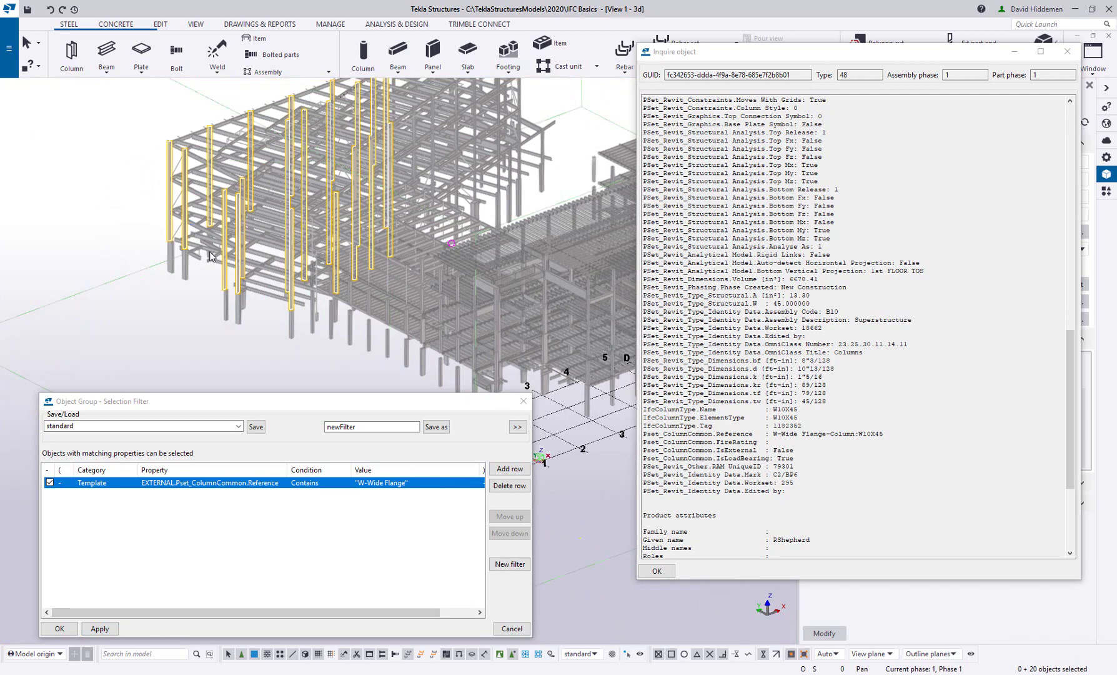
scroll(185, 229, up, 6)
ctrl+middle_drag(182, 229, 205, 280)
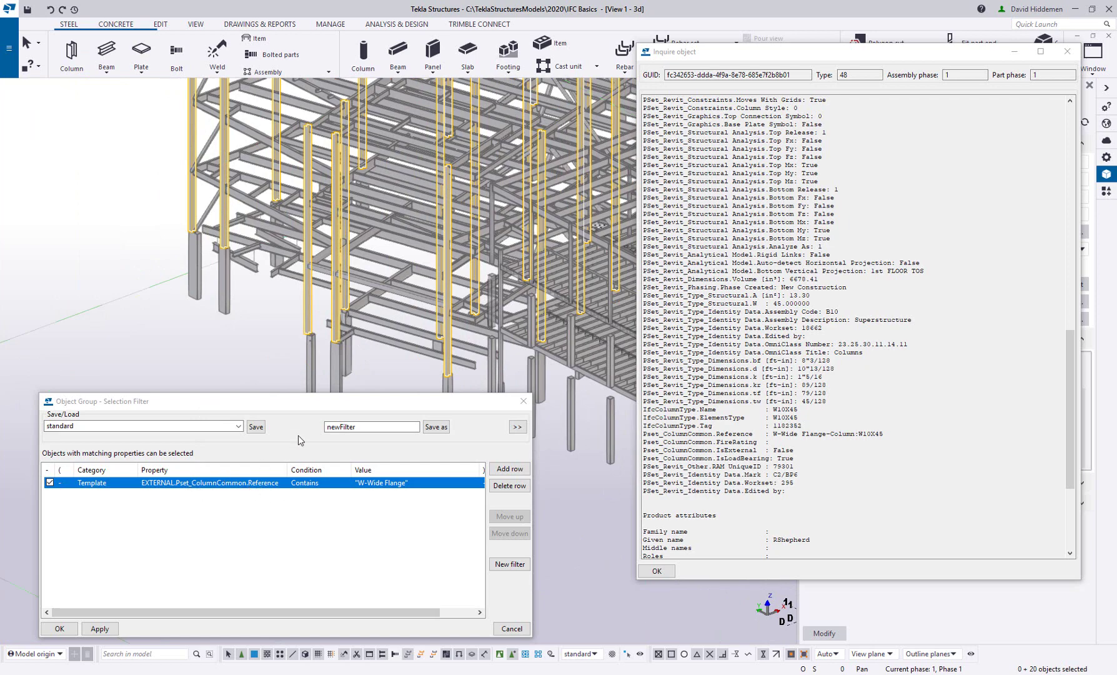
scroll(394, 242, up, 3)
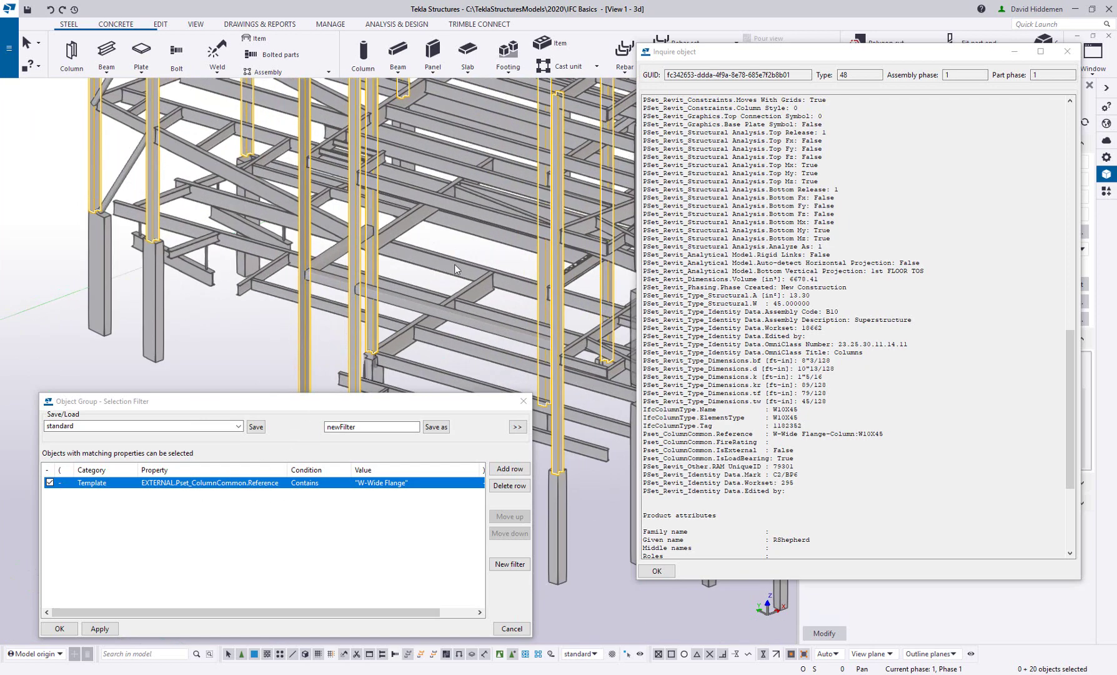
scroll(462, 265, down, 2)
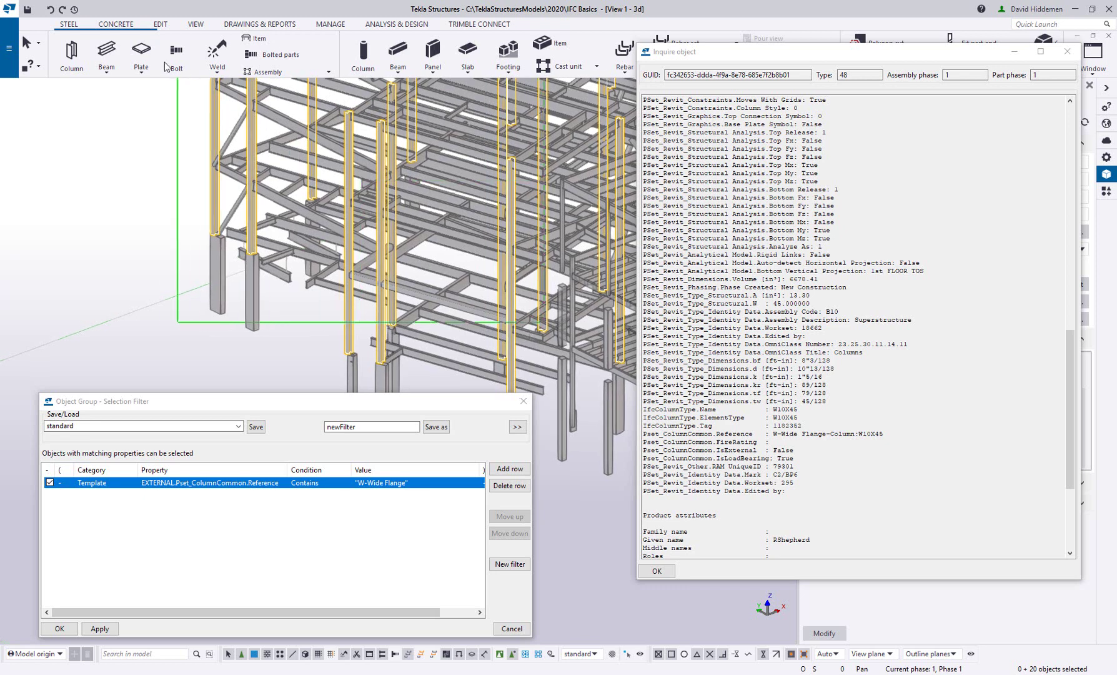
scroll(250, 169, up, 2)
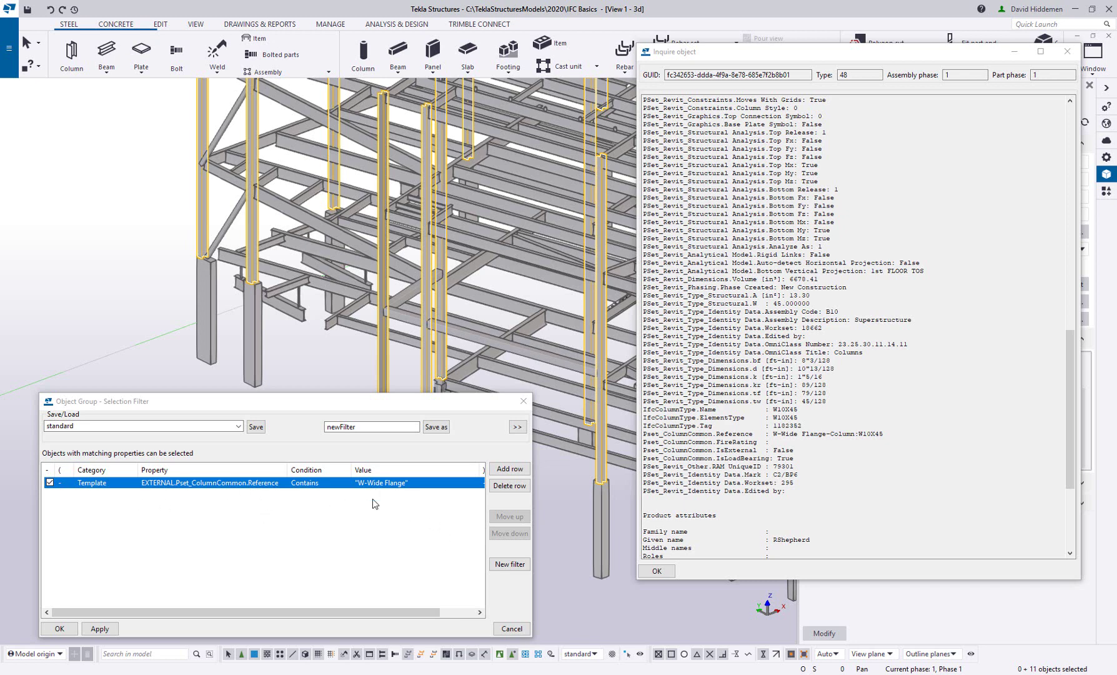
Save the filter as "+IFC Wide Flg Cols" with View filter also enabled, and close the filter and inquiry windows
double_click(370, 428)
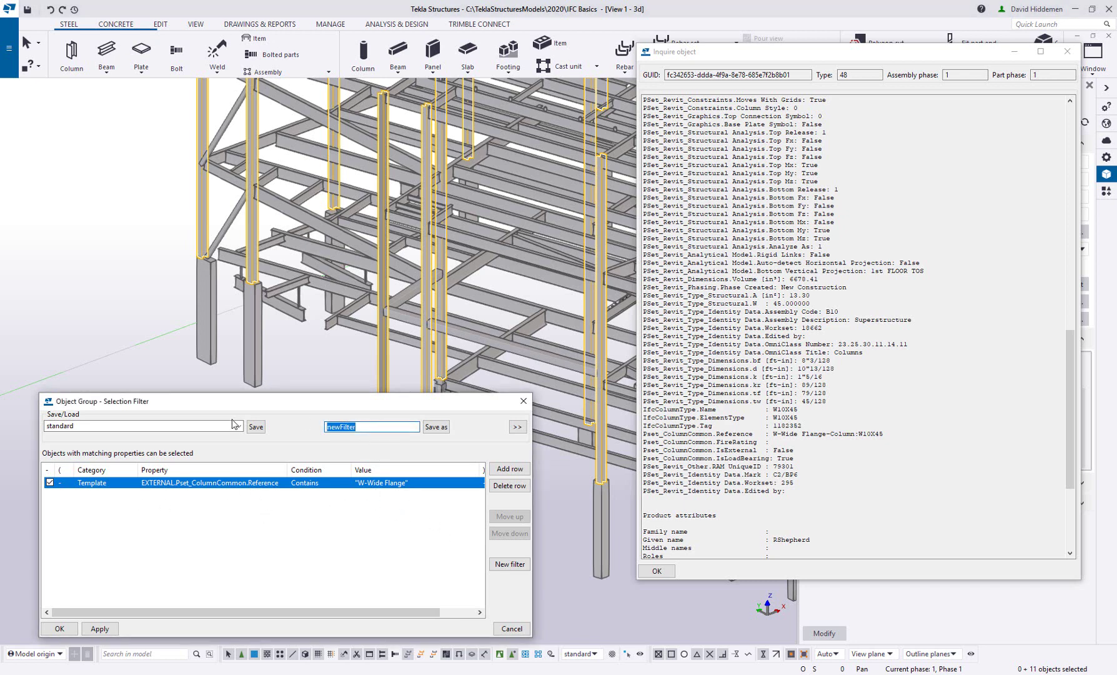
text(+IFC Wide FLg Cols)
click(517, 427)
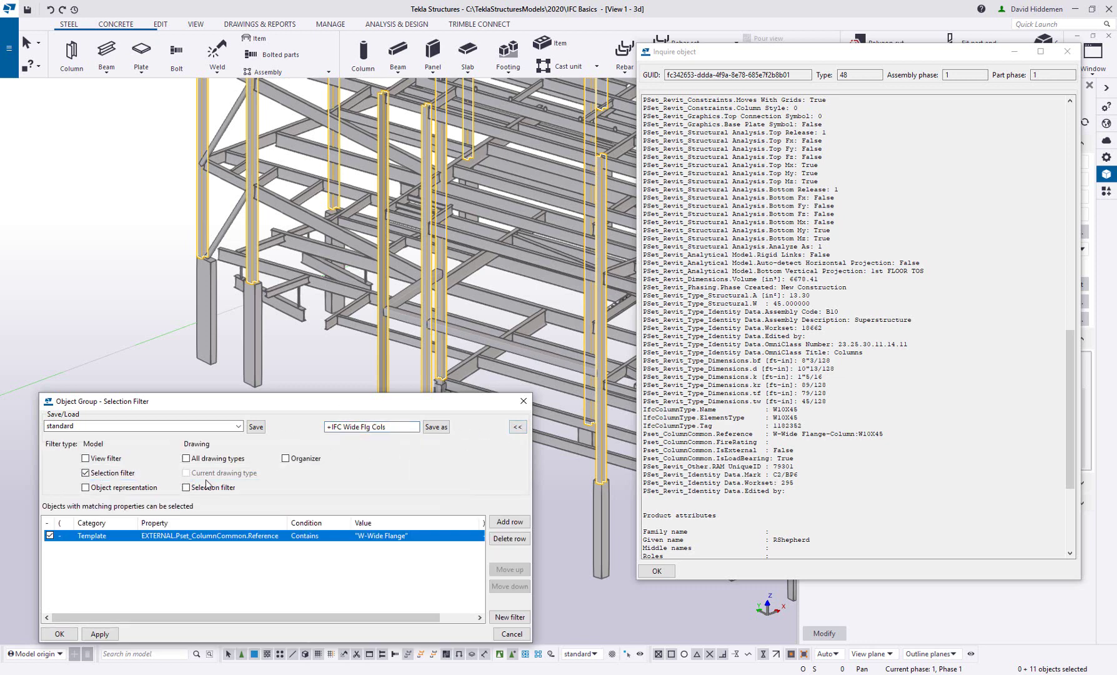
click(99, 464)
click(442, 429)
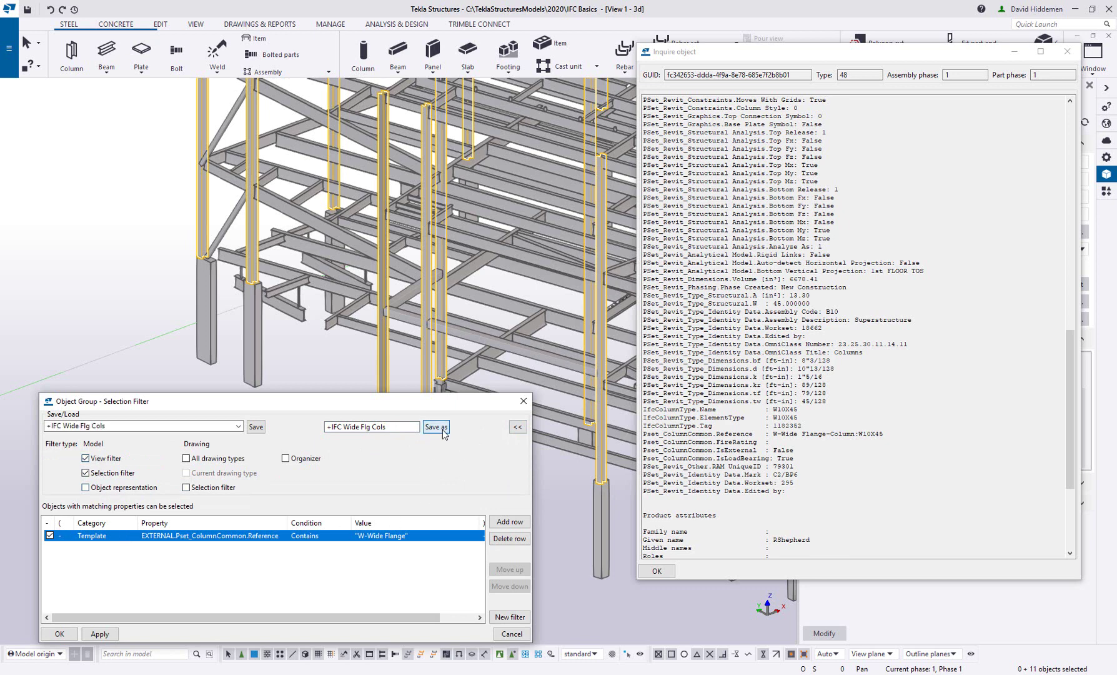
click(524, 401)
click(656, 570)
Set the 3D view's visible object group to "+IFC Wide Flg Cols" and apply it to the view
scroll(279, 448, down, 6)
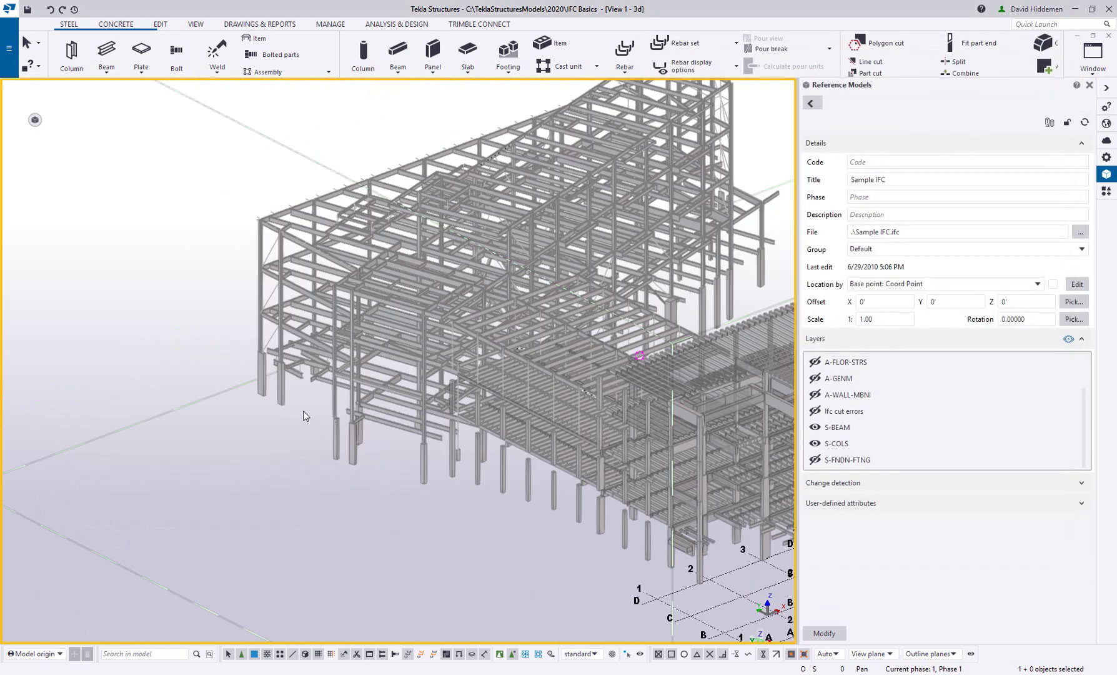
double_click(134, 262)
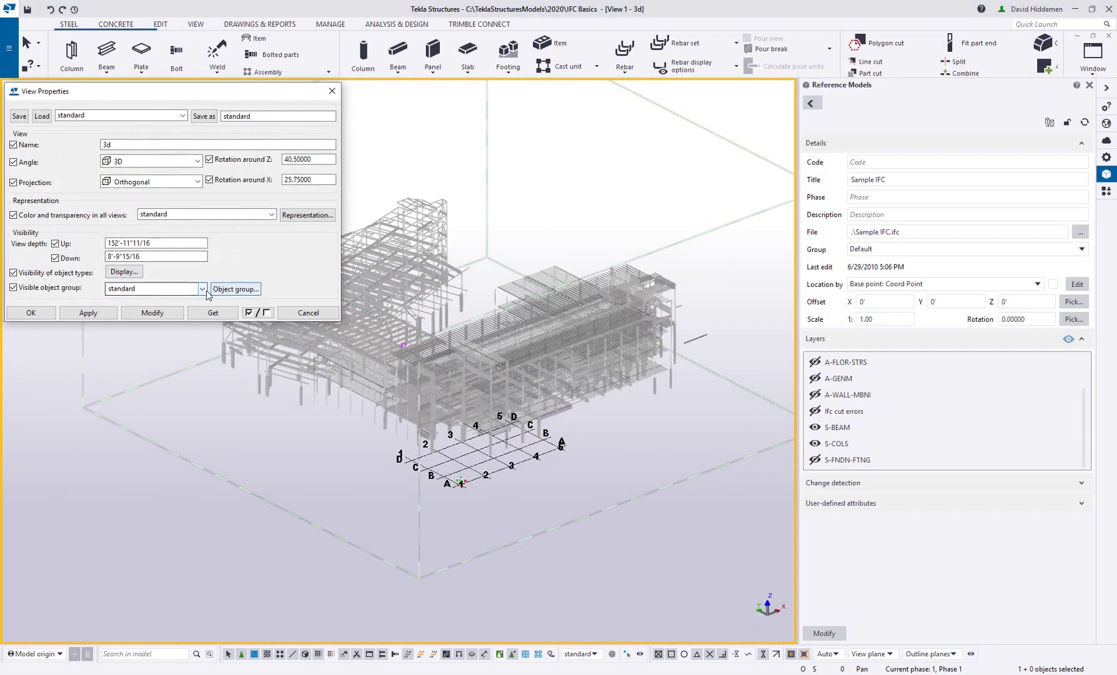
click(201, 289)
click(142, 309)
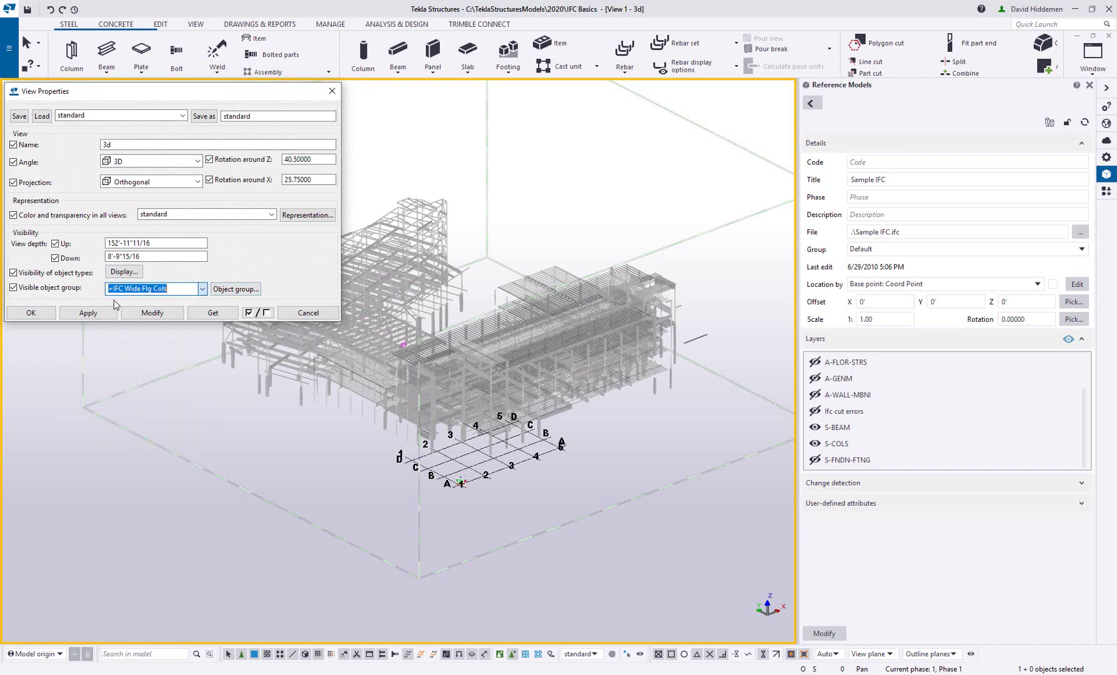
click(154, 313)
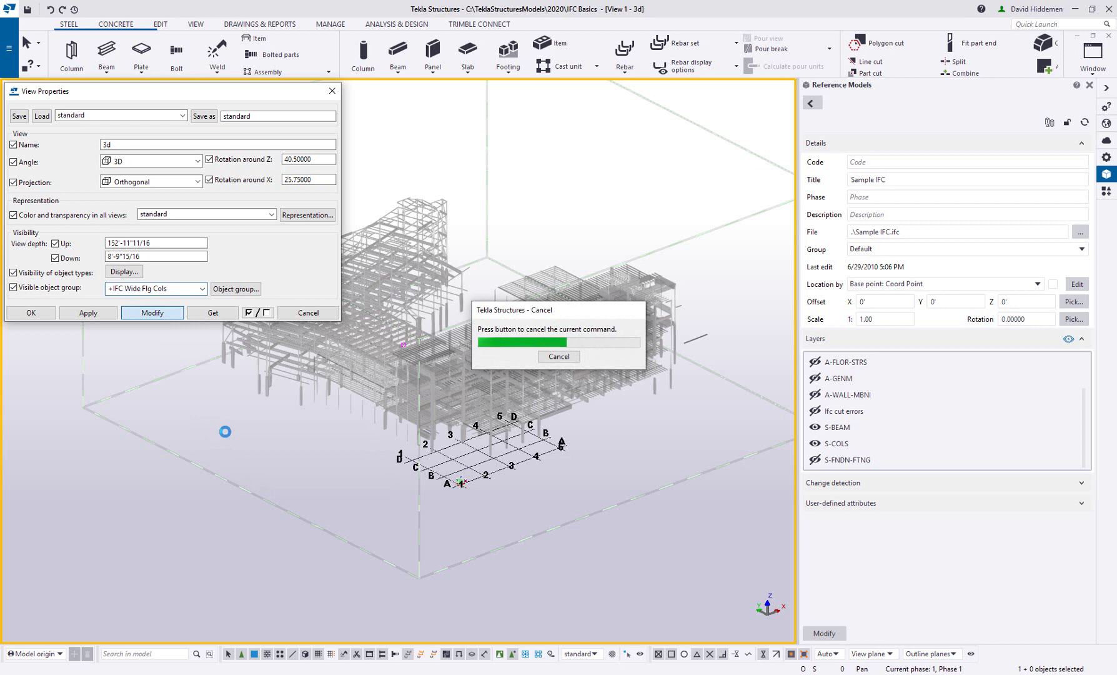
scroll(366, 461, up, 5)
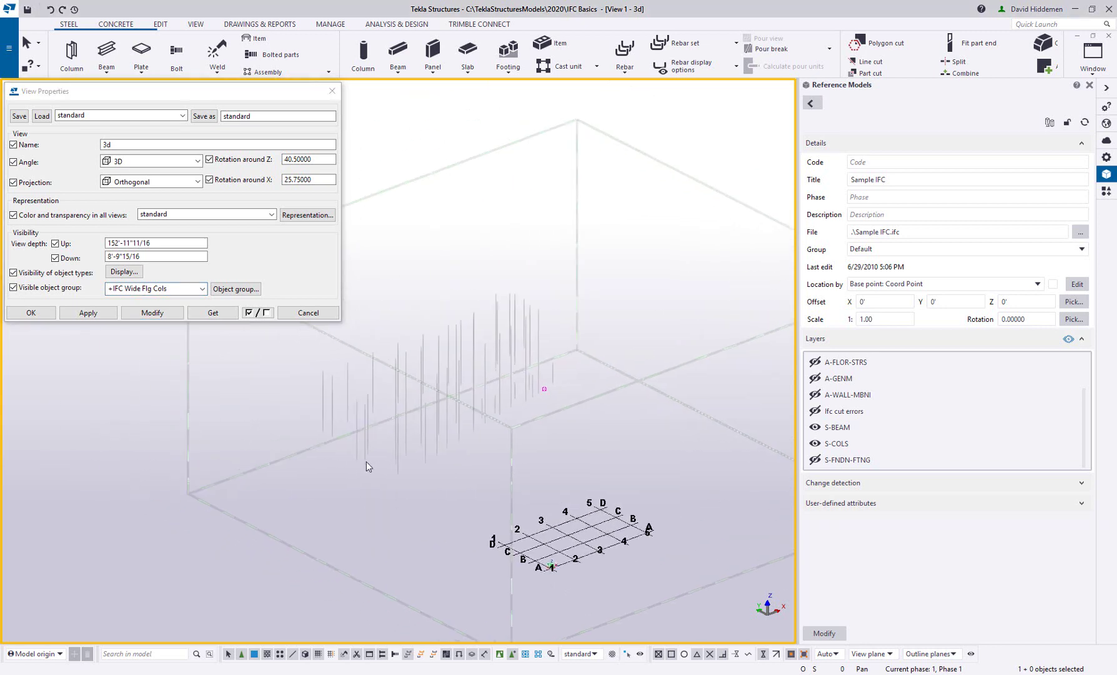
Examine the wide flange columns displayed in the 3D view up close and close the view properties
scroll(476, 395, up, 1)
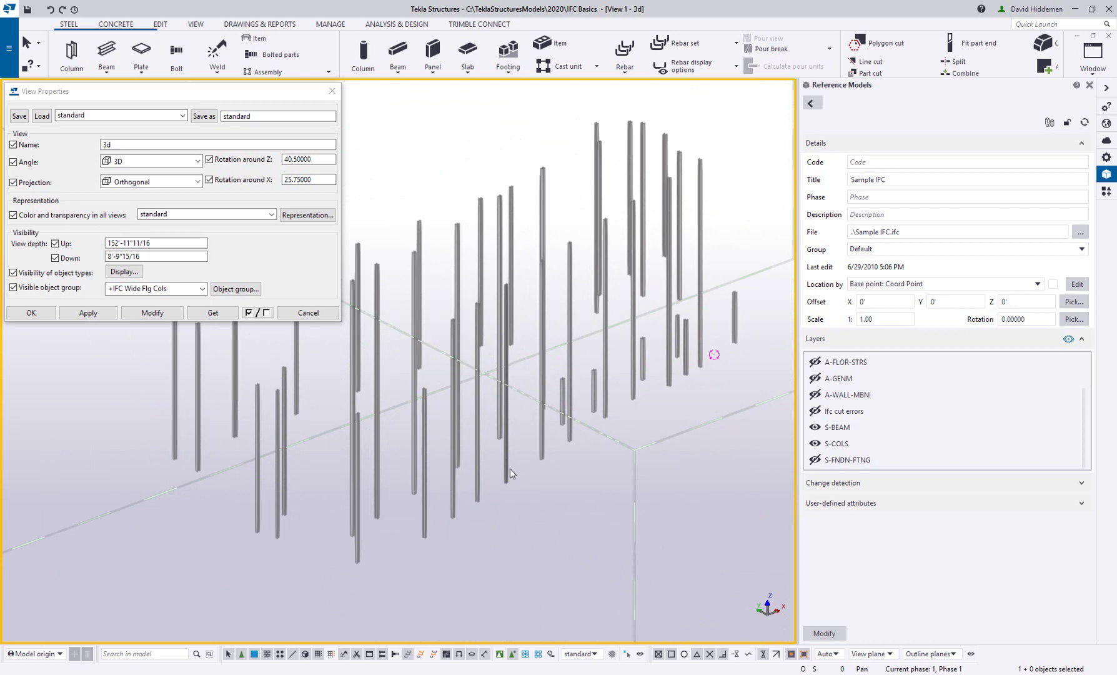
scroll(508, 528, up, 3)
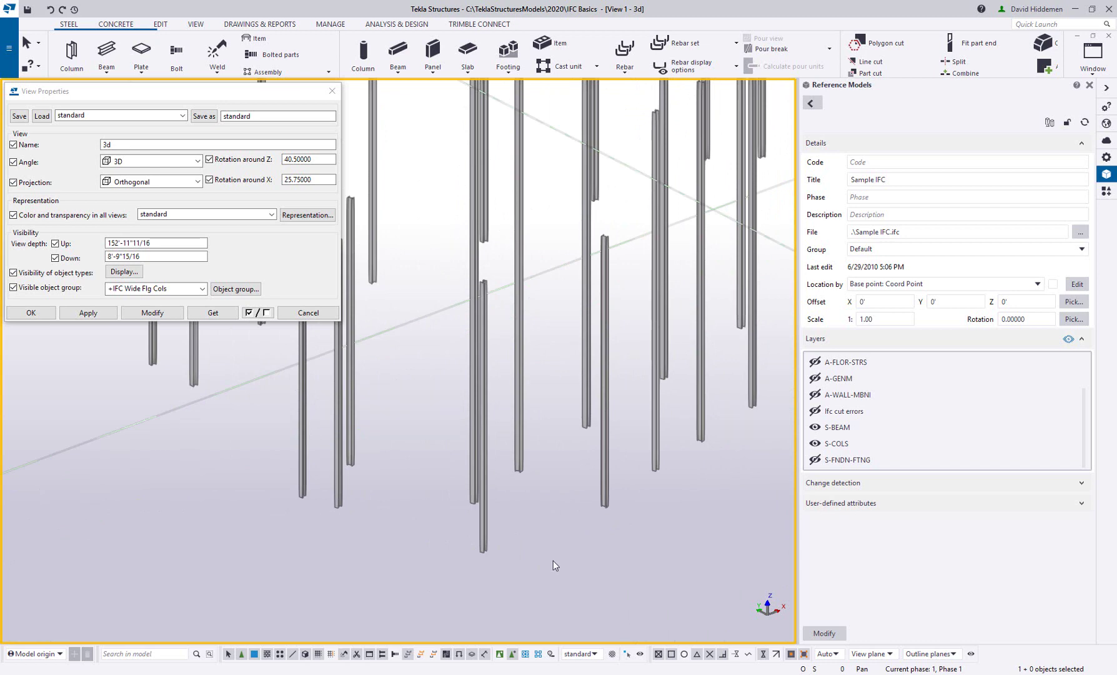
scroll(543, 497, down, 5)
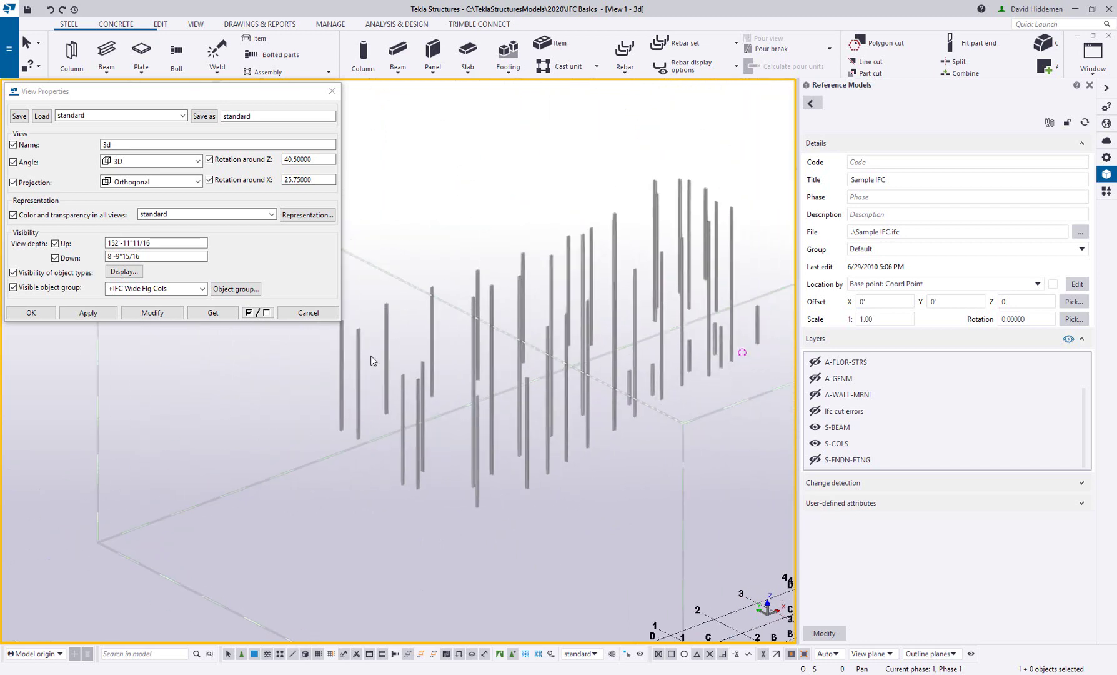
click(308, 313)
scroll(481, 364, up, 3)
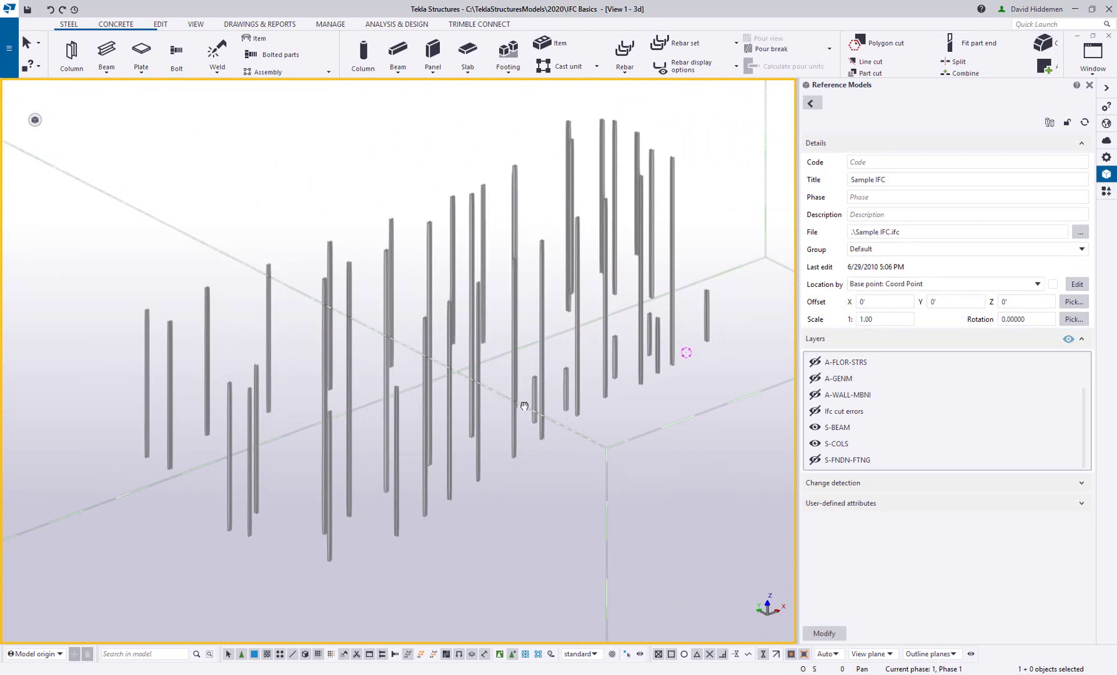
middle_drag(523, 406, 512, 410)
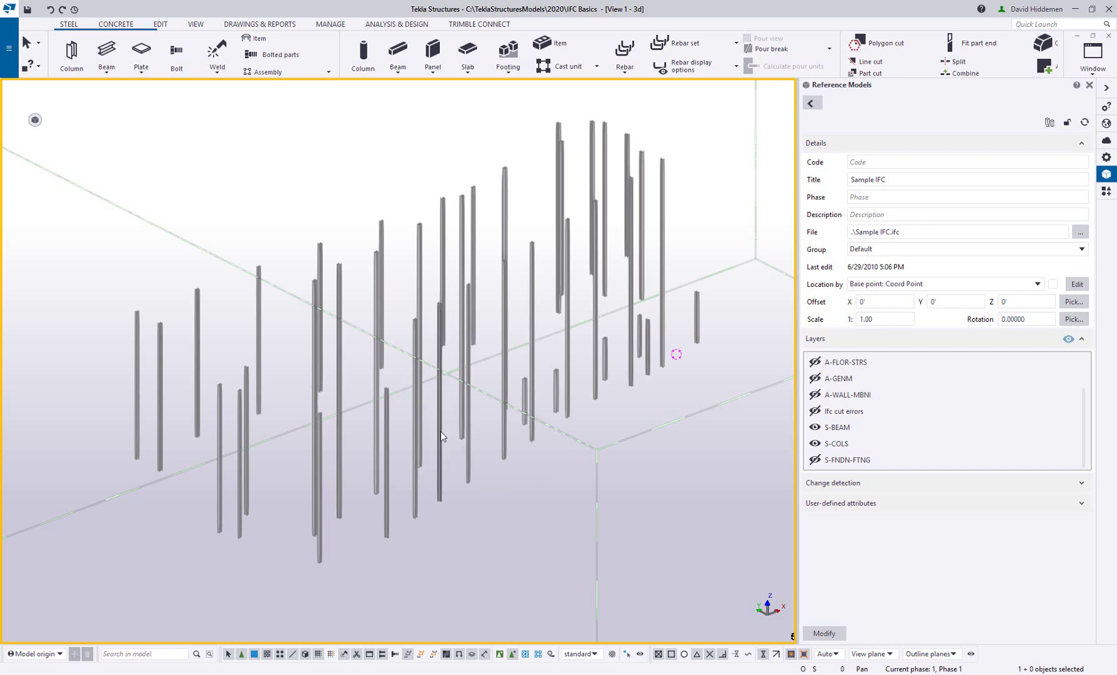
Area-select the group of wide flange columns at the near corner of the frame and inspect them up close
drag(411, 575, 201, 473)
scroll(297, 500, up, 6)
middle_drag(361, 494, 433, 449)
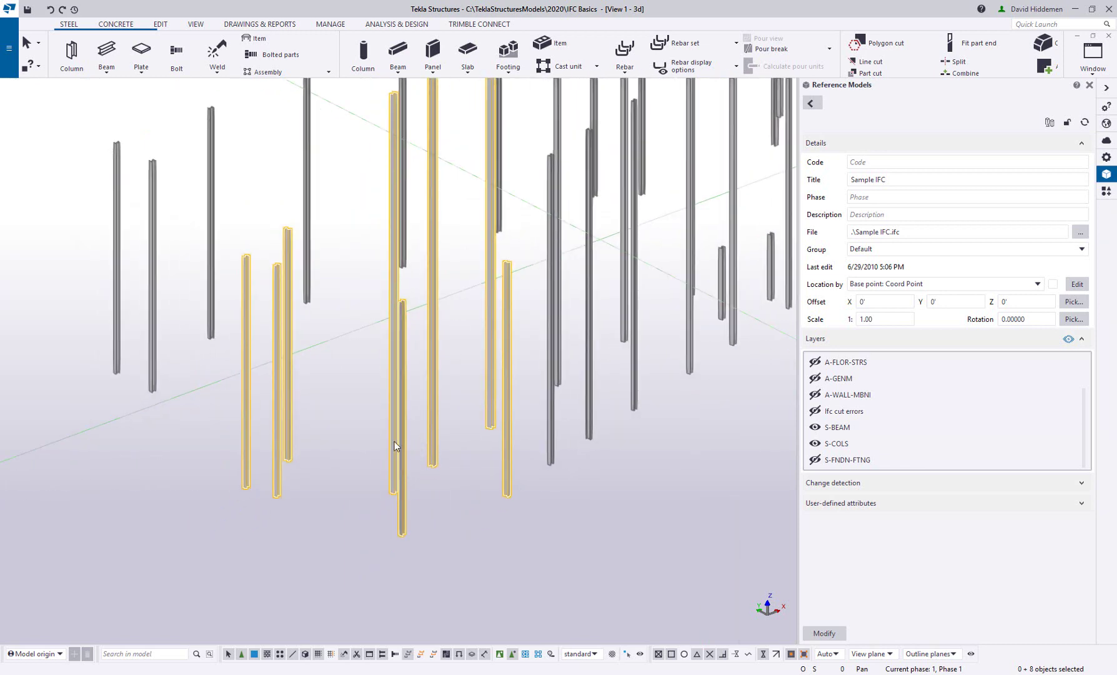
scroll(329, 429, up, 2)
middle_drag(329, 429, 362, 421)
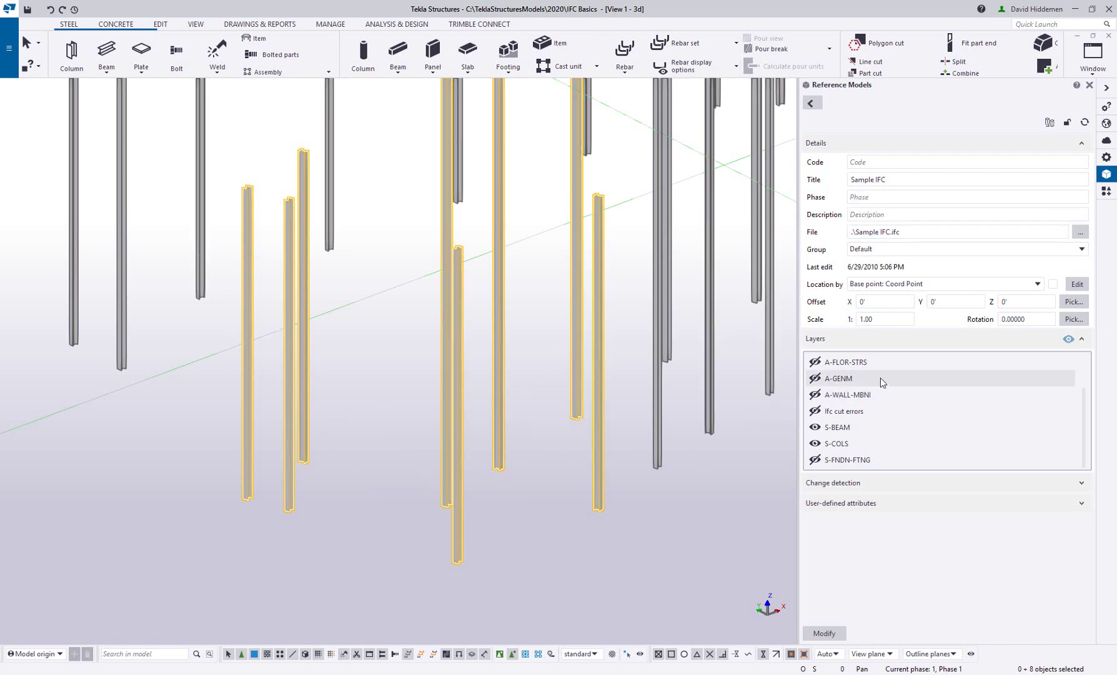
Convert the selected reference columns into native objects with Convert IFC objects
click(161, 24)
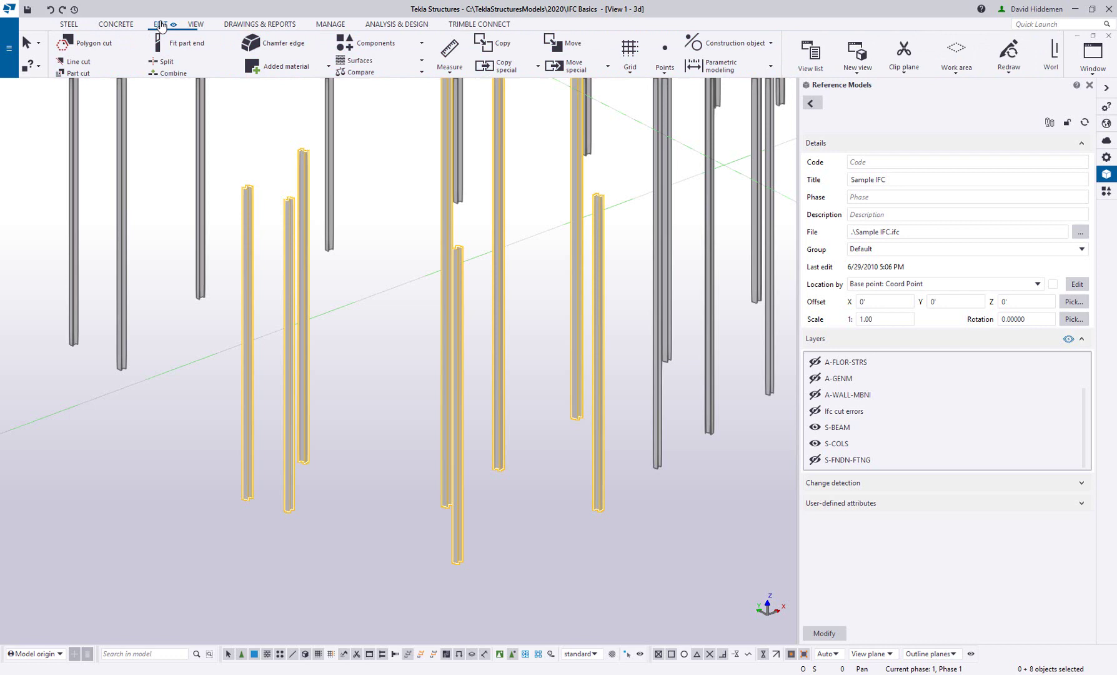
click(330, 24)
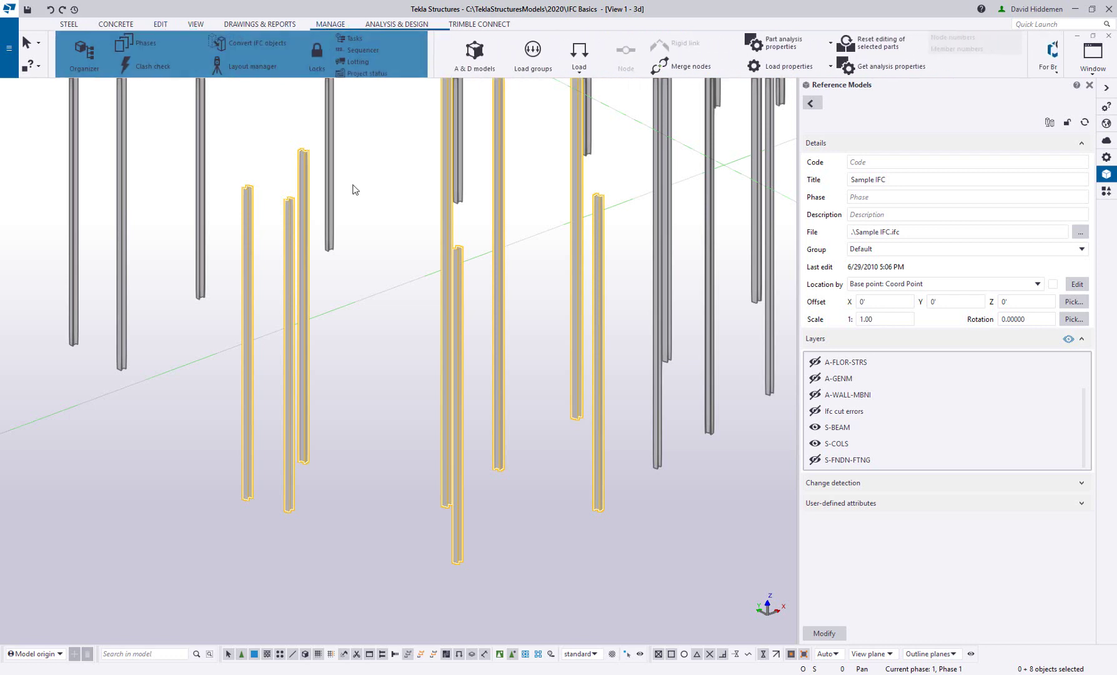
click(241, 50)
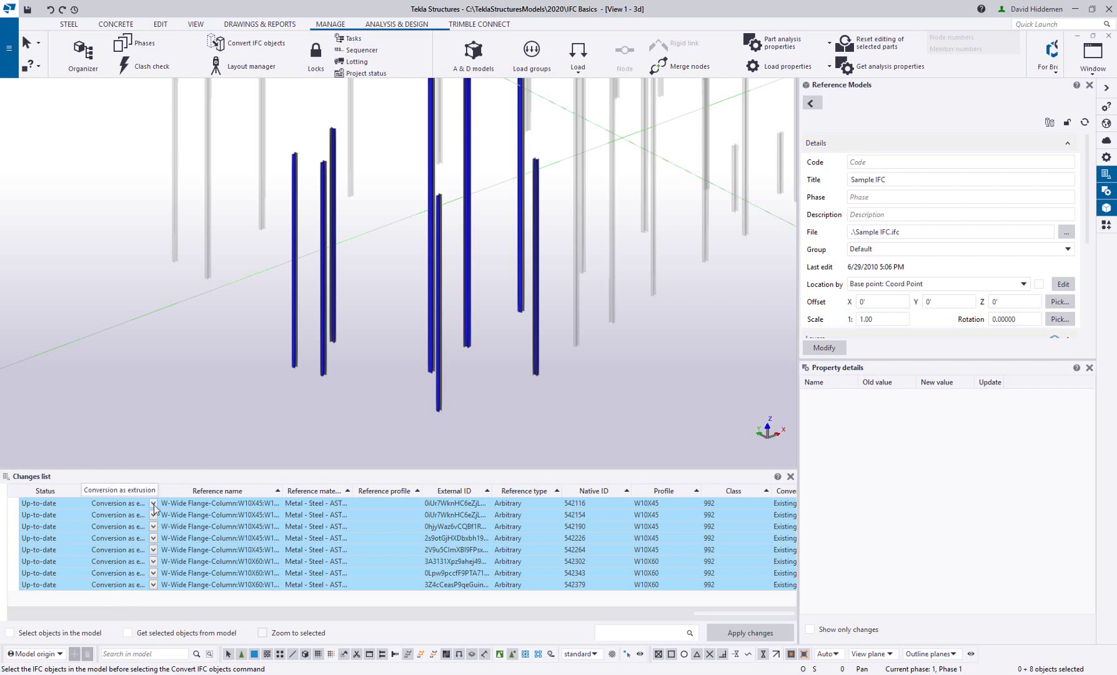
Select the first converted W10X45 column in the changes list and open its conversion status options
click(185, 506)
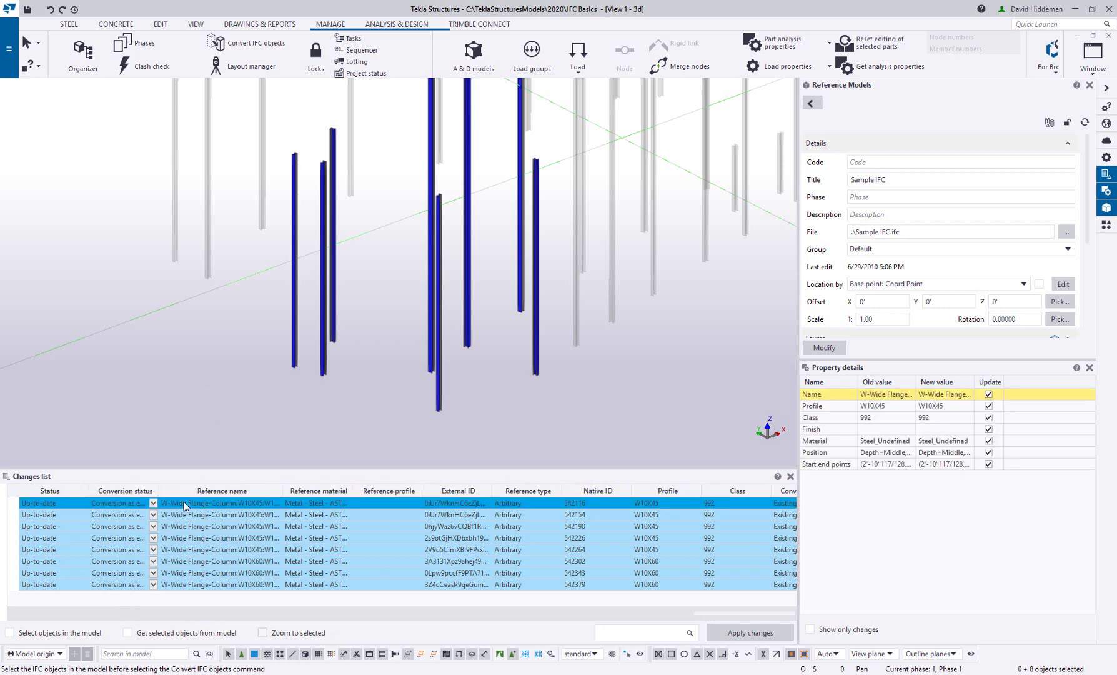
click(153, 503)
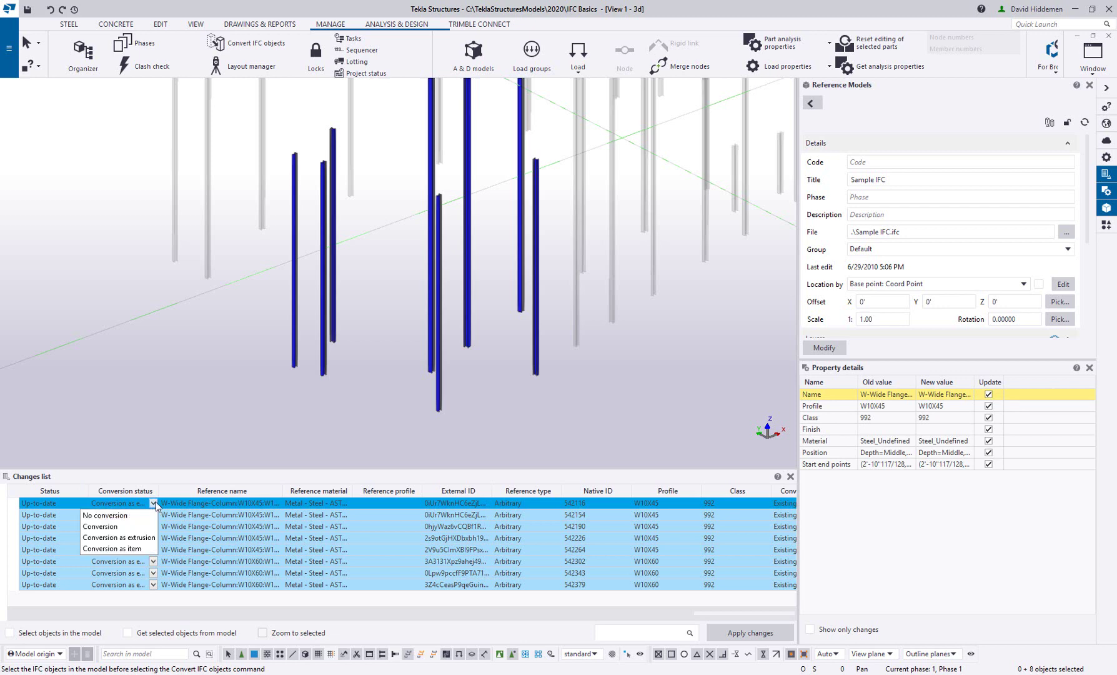